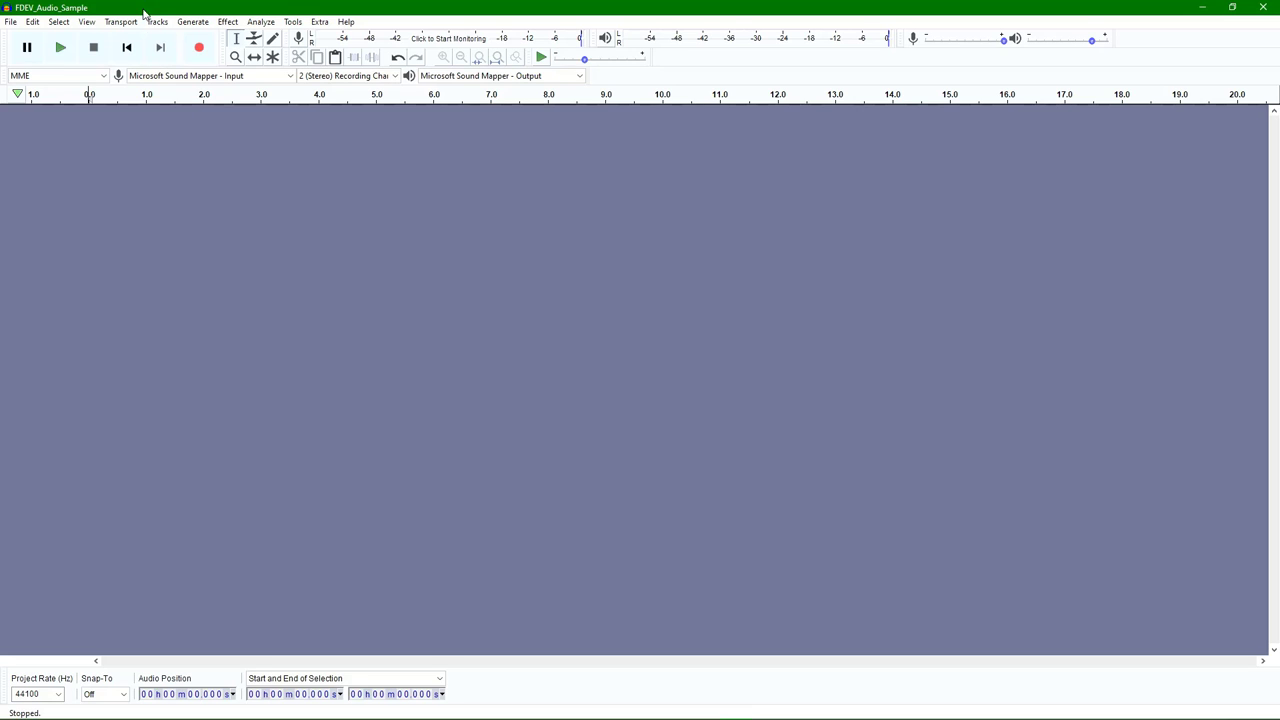
left_click(158, 24)
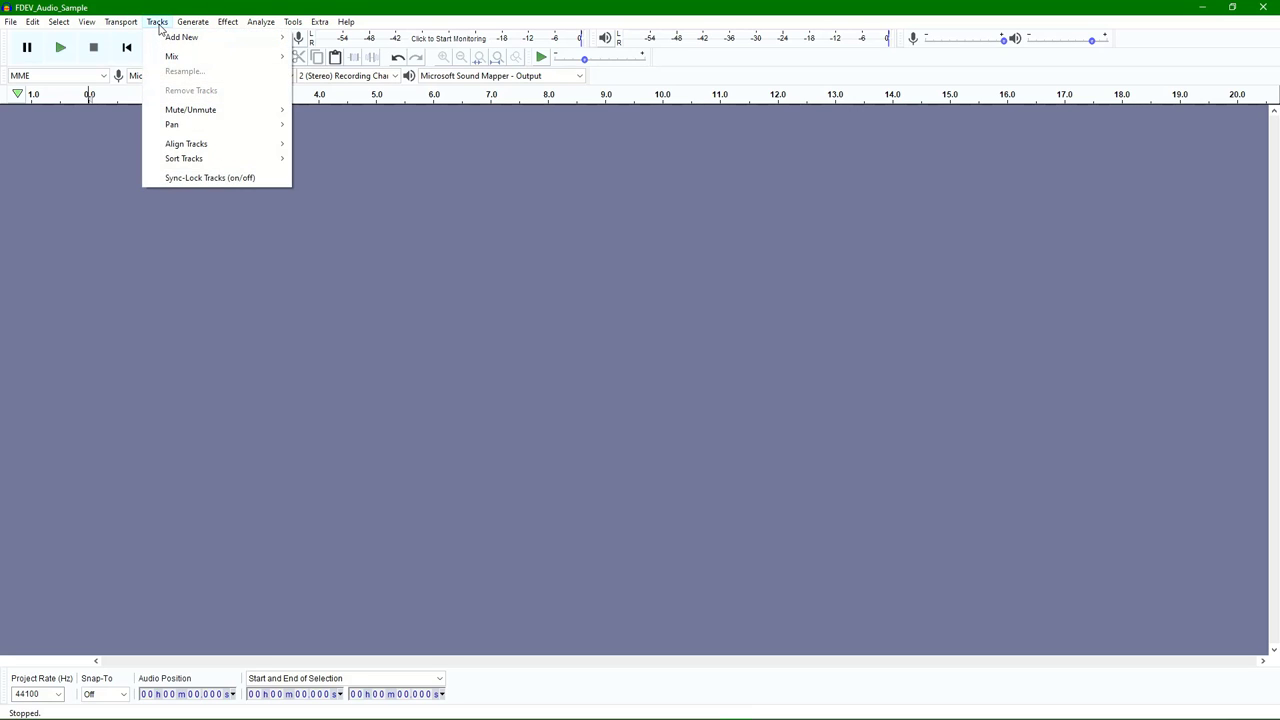
mouse_move(170, 43)
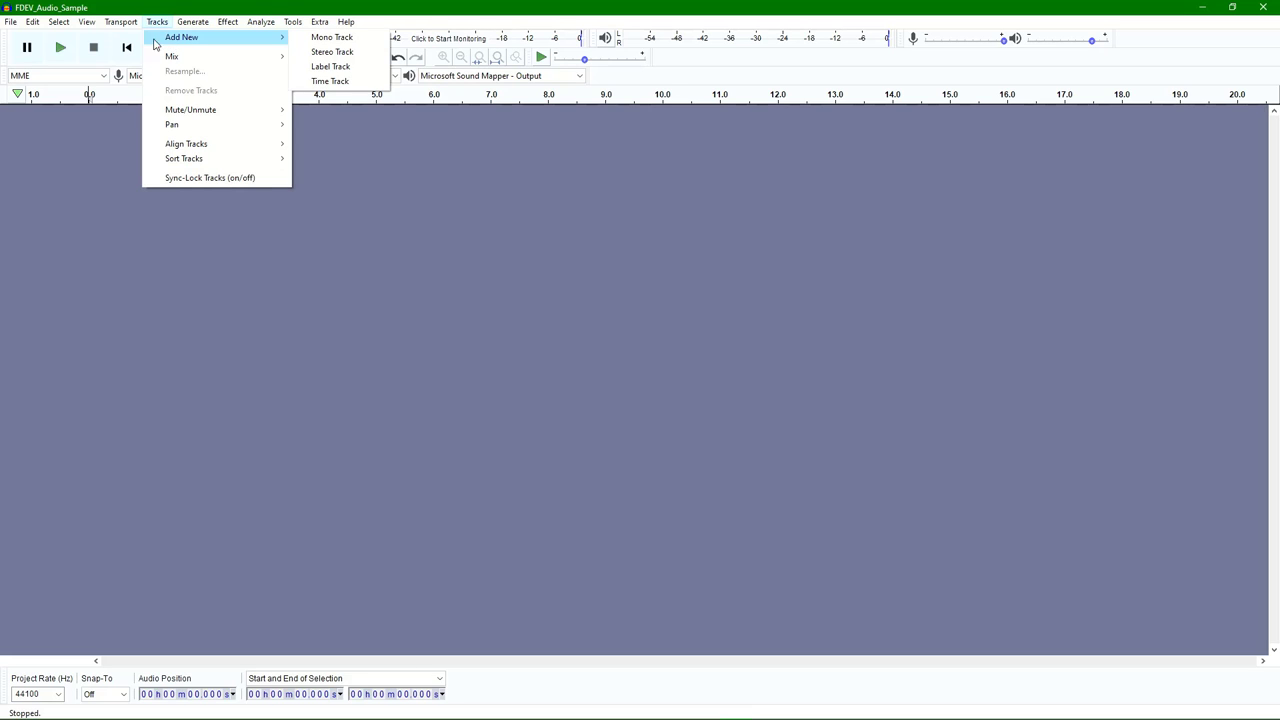
Step: Import the audio file FDEV_Audio_Sample.mp3 as a track and play back its first few seconds
left_click(13, 24)
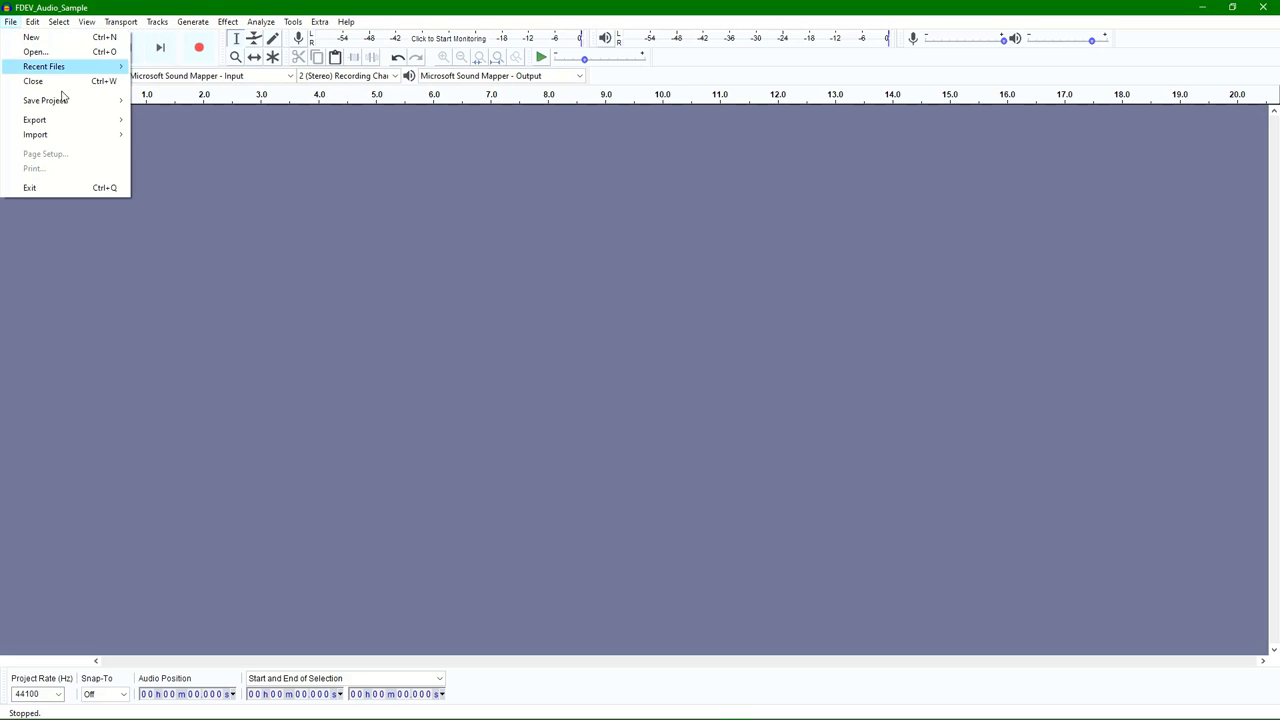
mouse_move(87, 139)
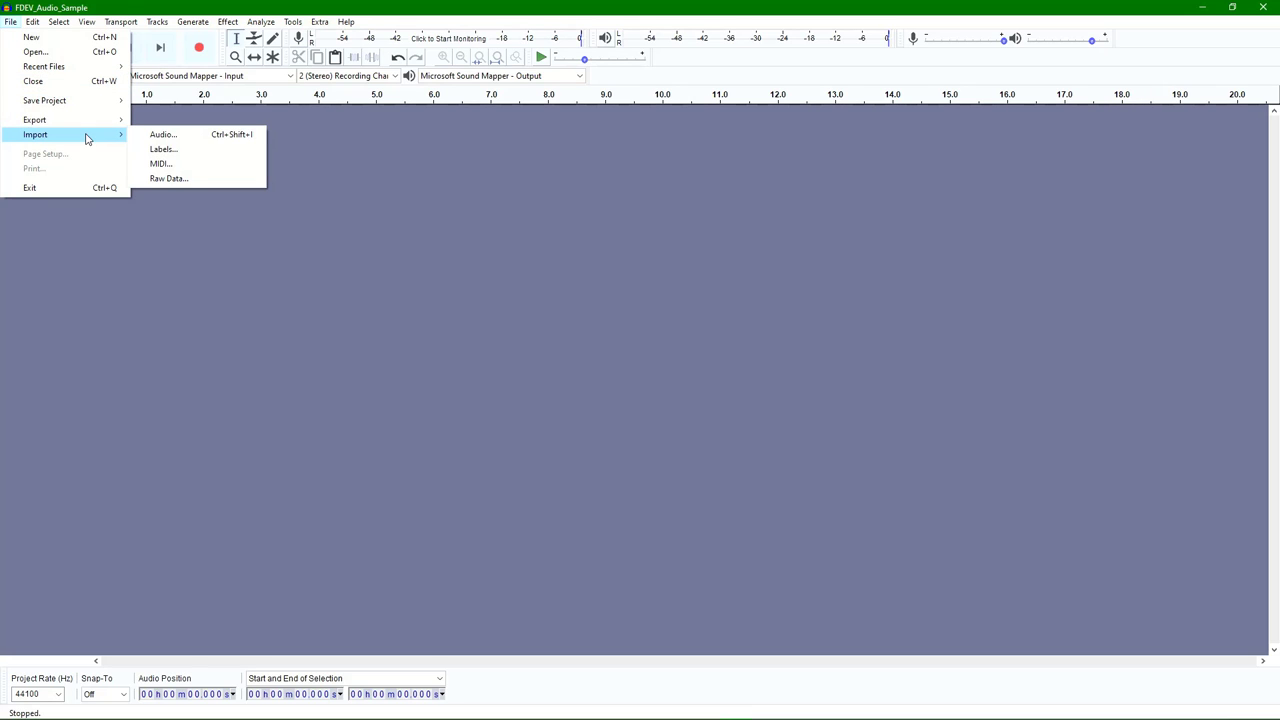
left_click(160, 134)
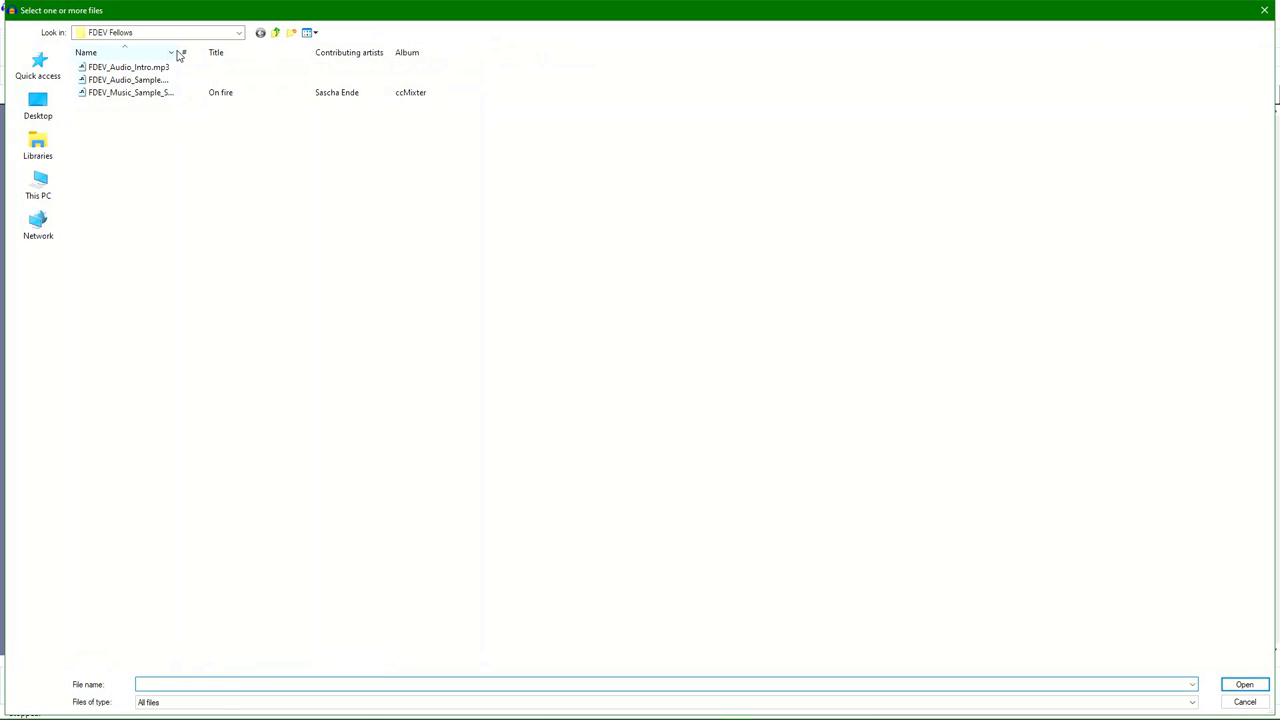
left_click_drag(179, 50, 358, 54)
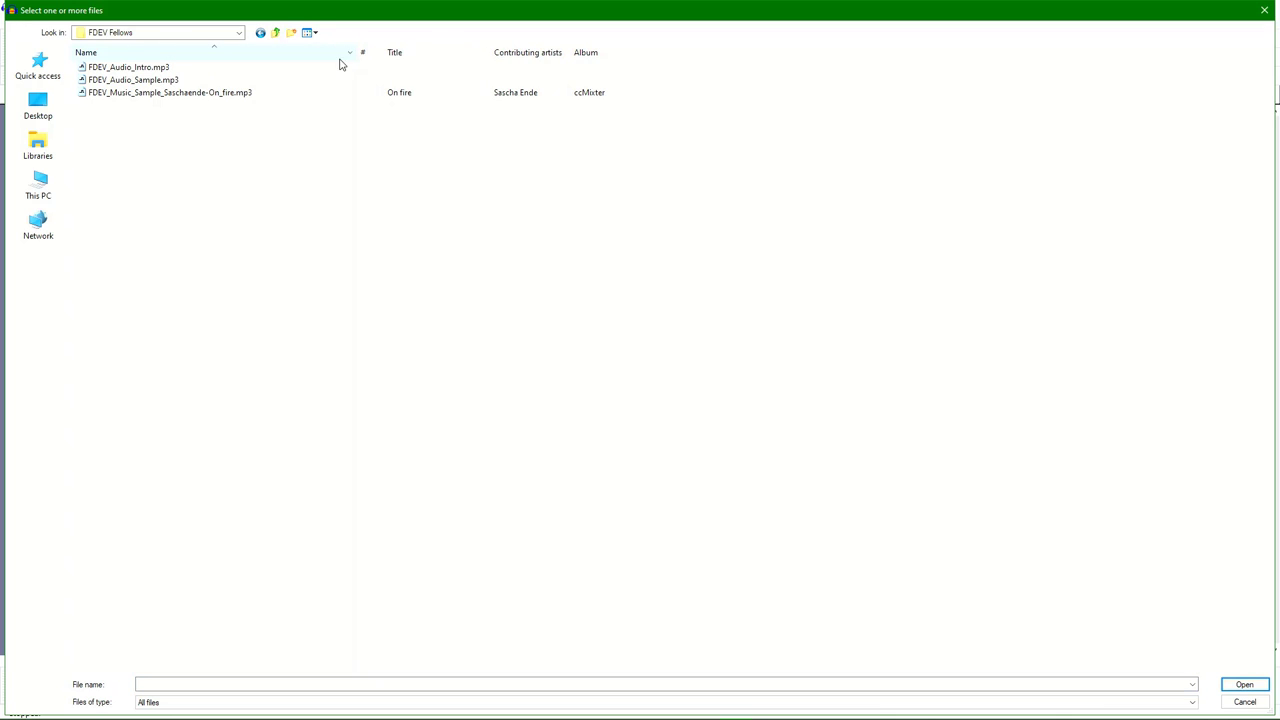
left_click(144, 81)
left_click(1244, 686)
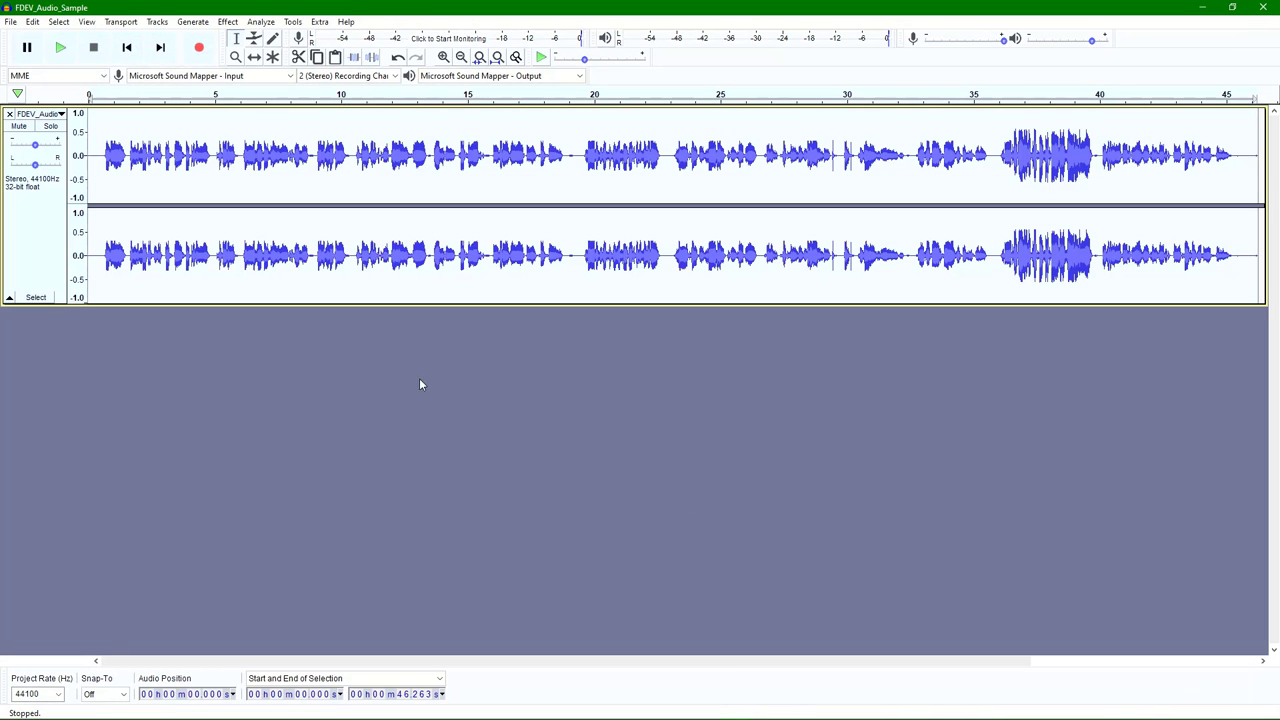
left_click(60, 48)
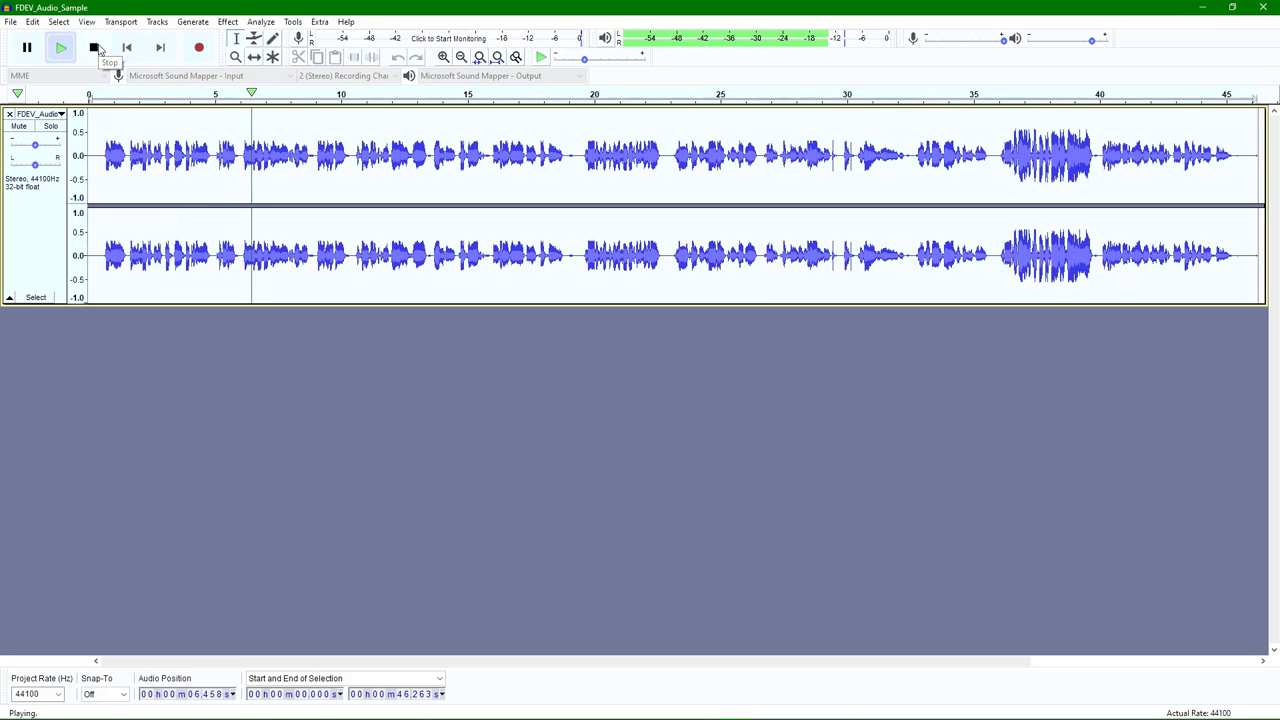
left_click(95, 48)
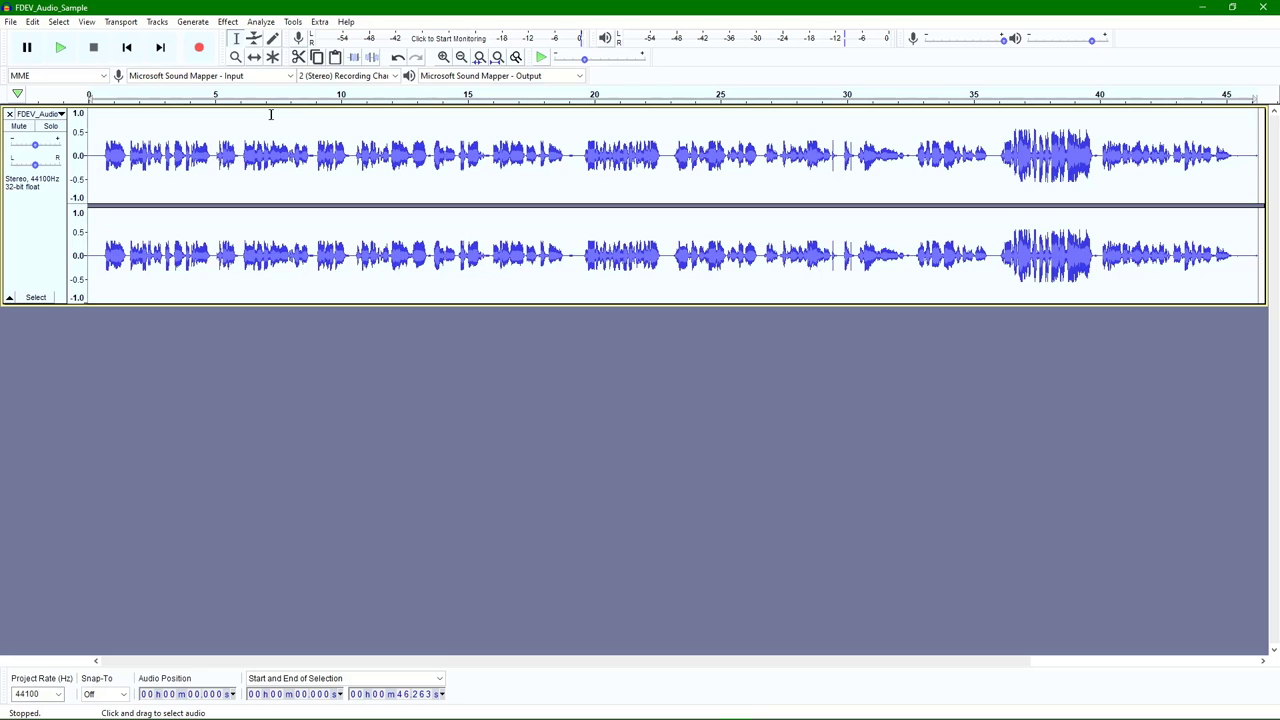
Step: Import FDEV_Audio_Intro.mp3 as a second track and play the opening of both tracks together
left_click(11, 21)
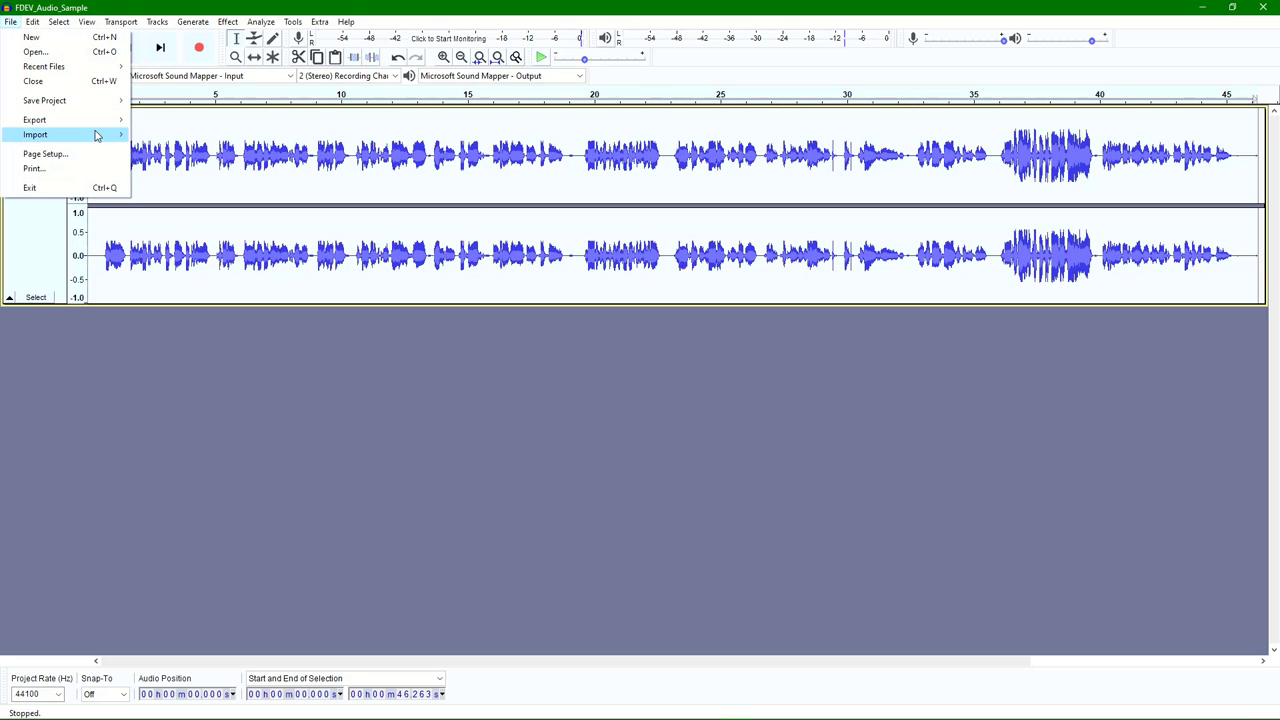
mouse_move(96, 136)
left_click(157, 135)
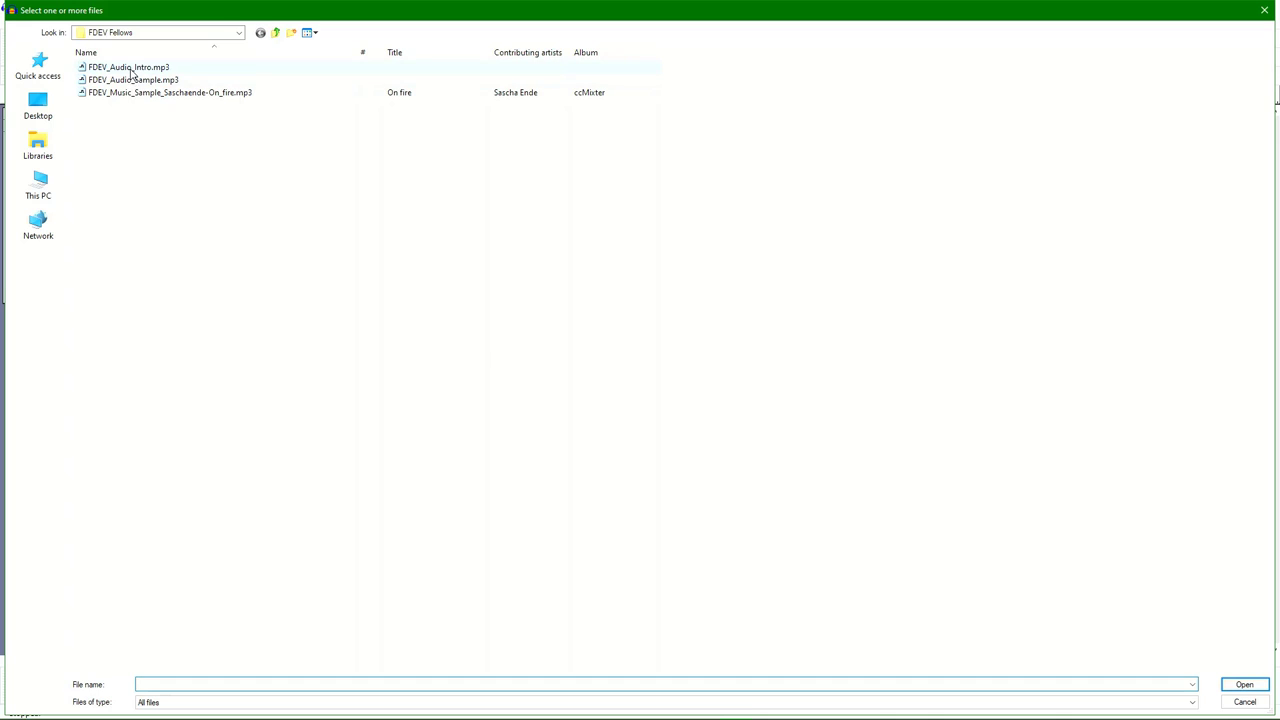
left_click(131, 70)
left_click(1244, 685)
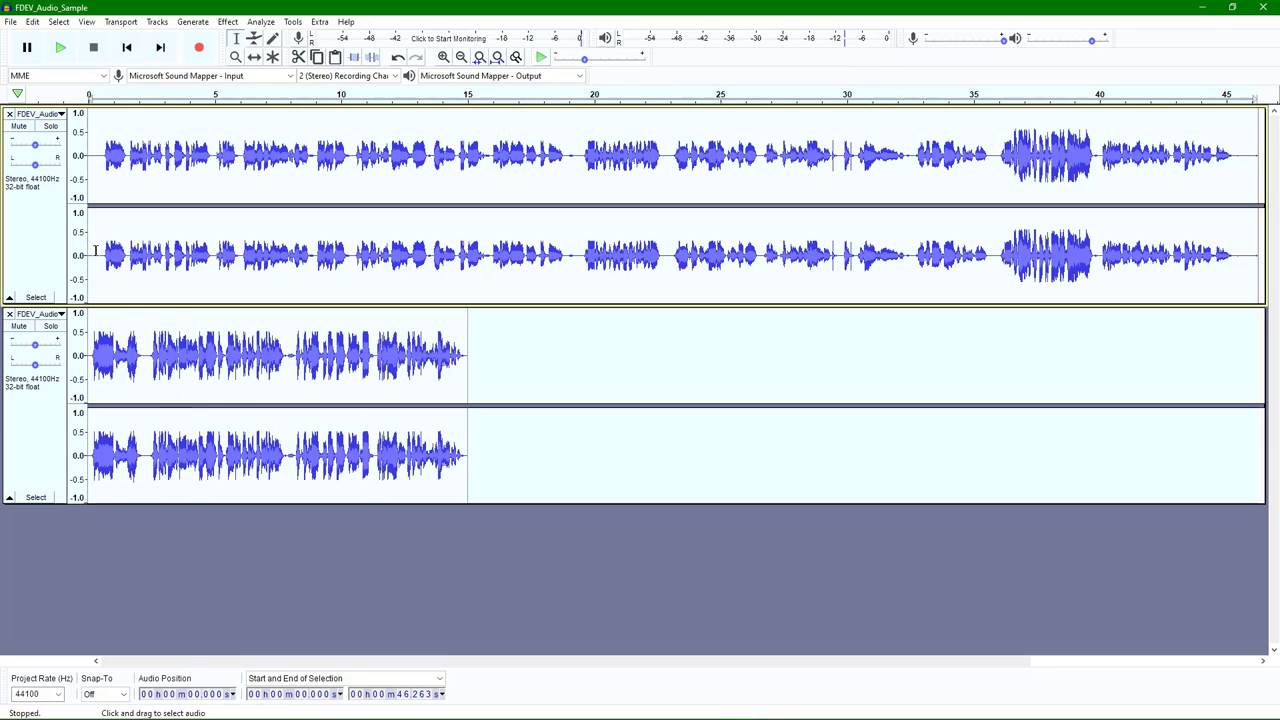
left_click(62, 48)
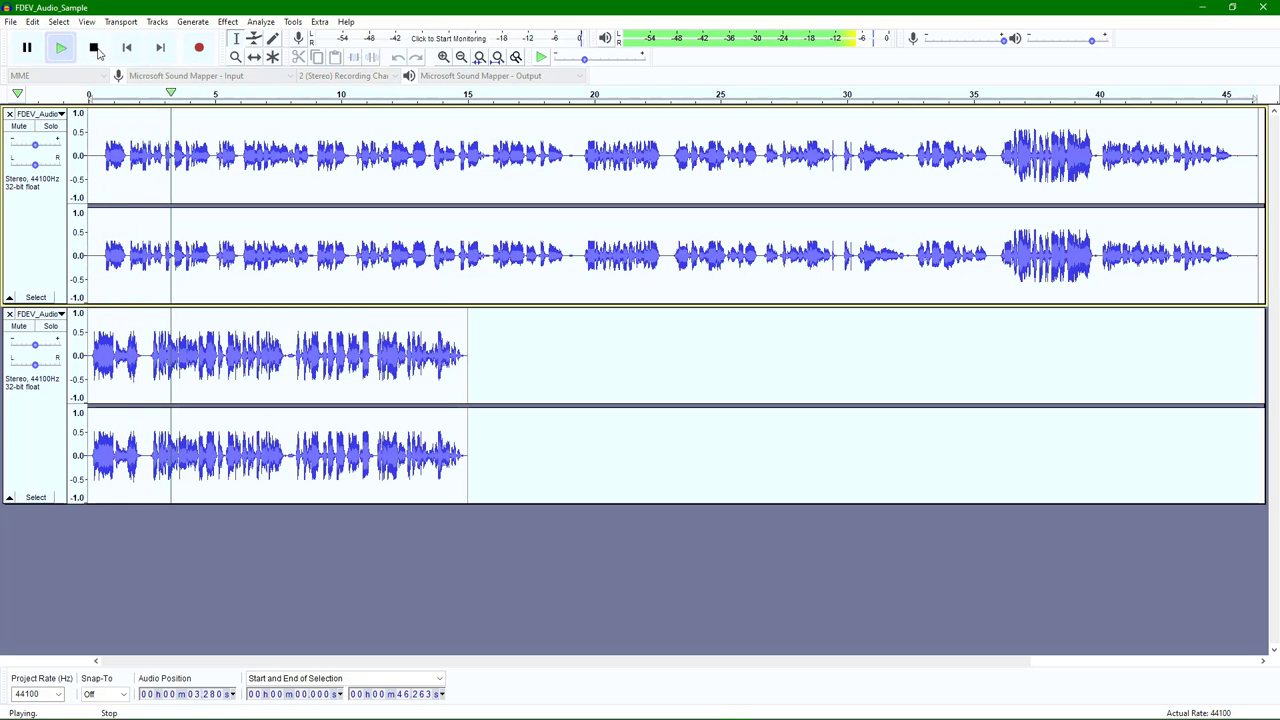
left_click(96, 48)
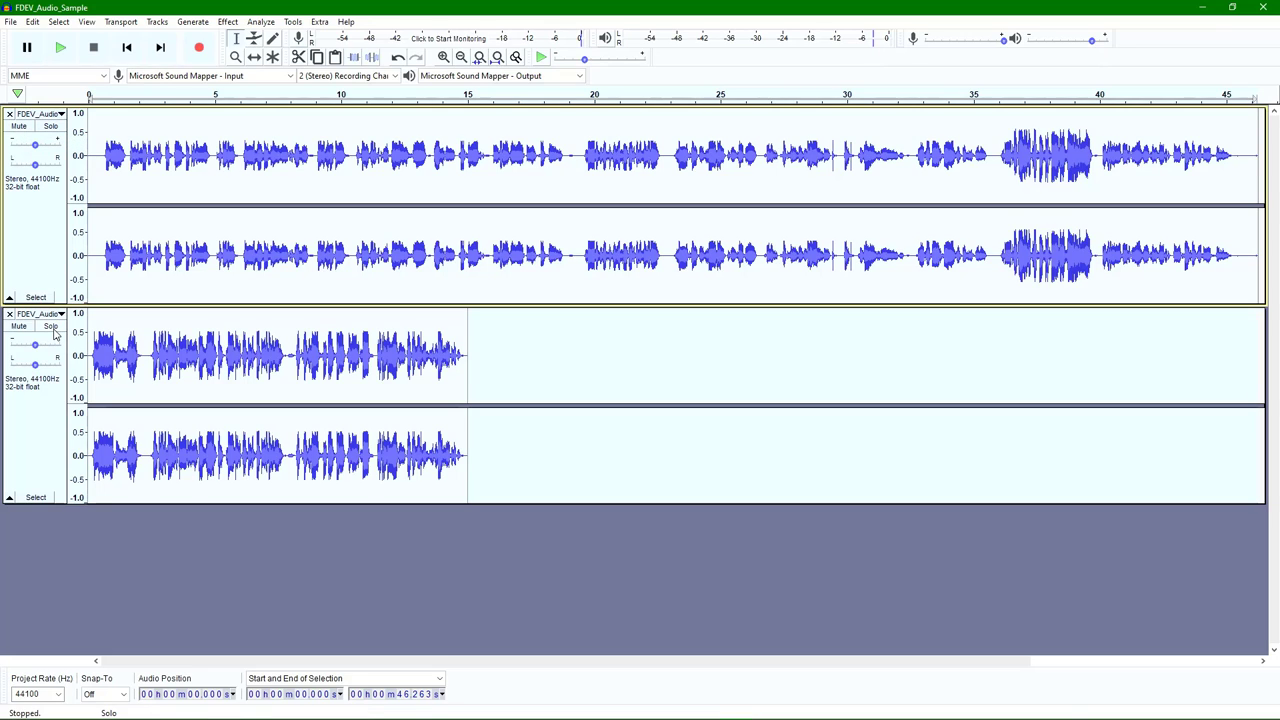
Step: Mute the audio sample track, solo the intro track and play back the first seconds of the intro
left_click(20, 127)
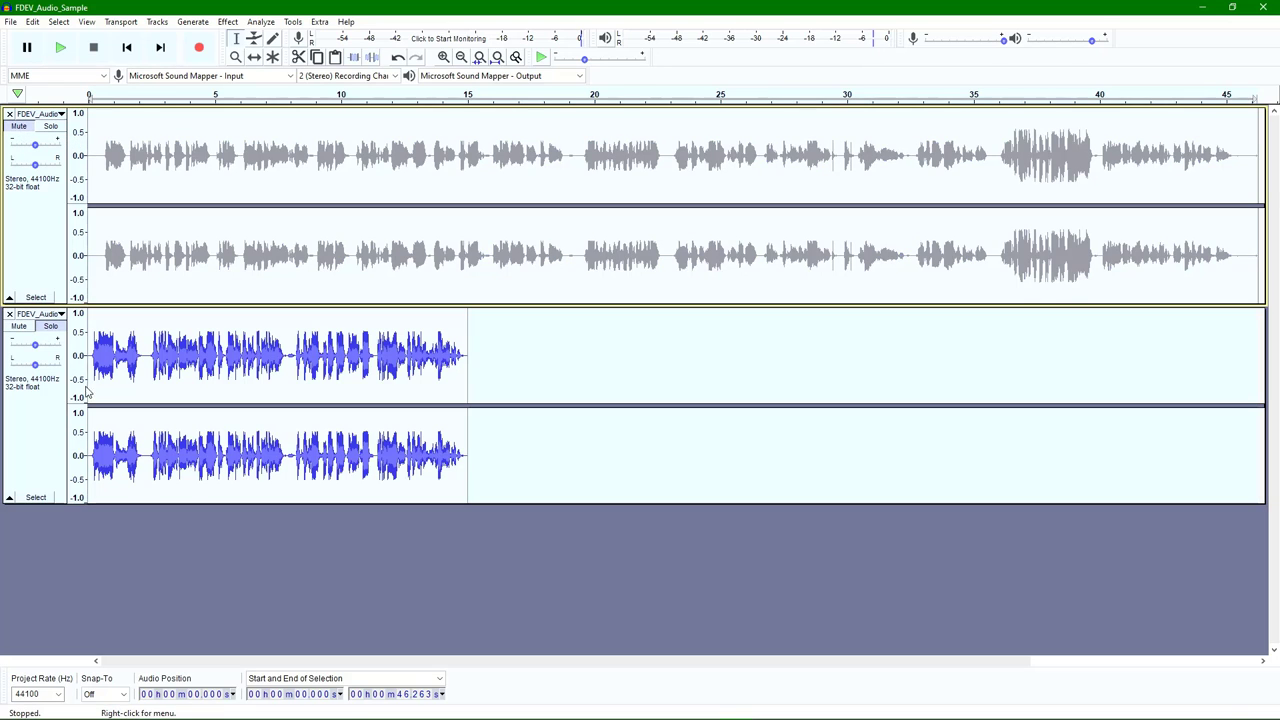
left_click(61, 50)
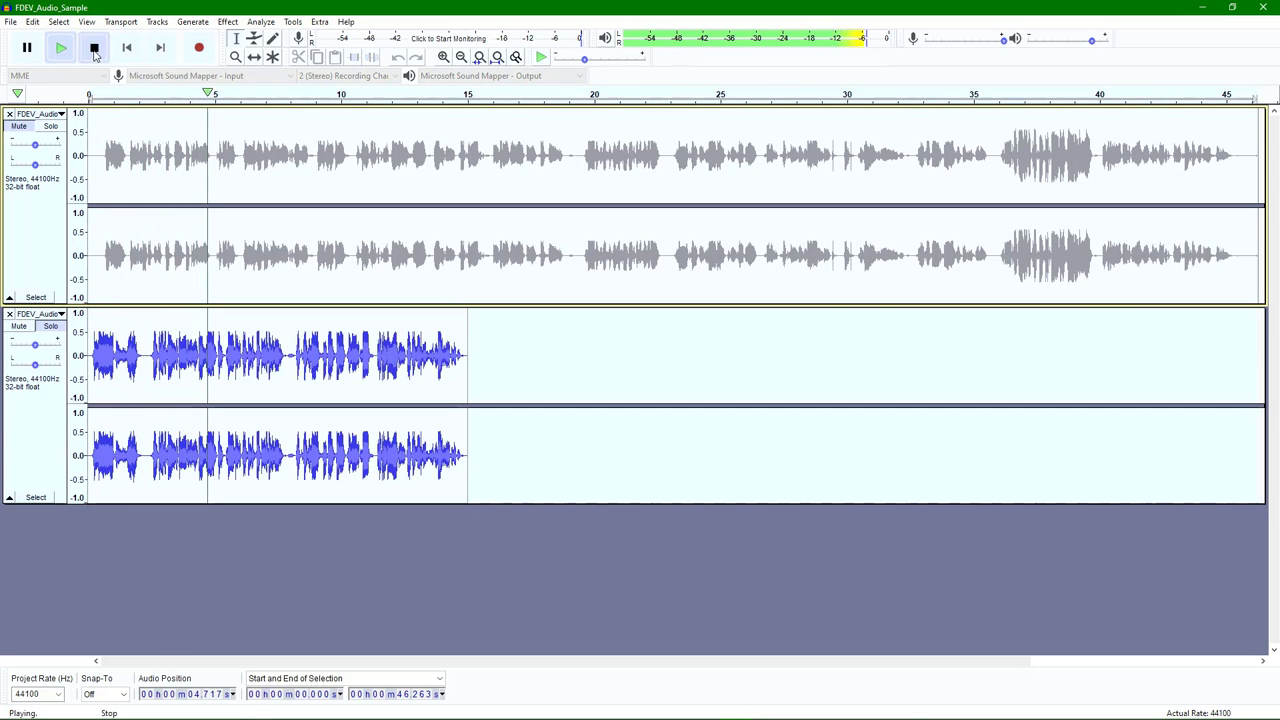
left_click(93, 47)
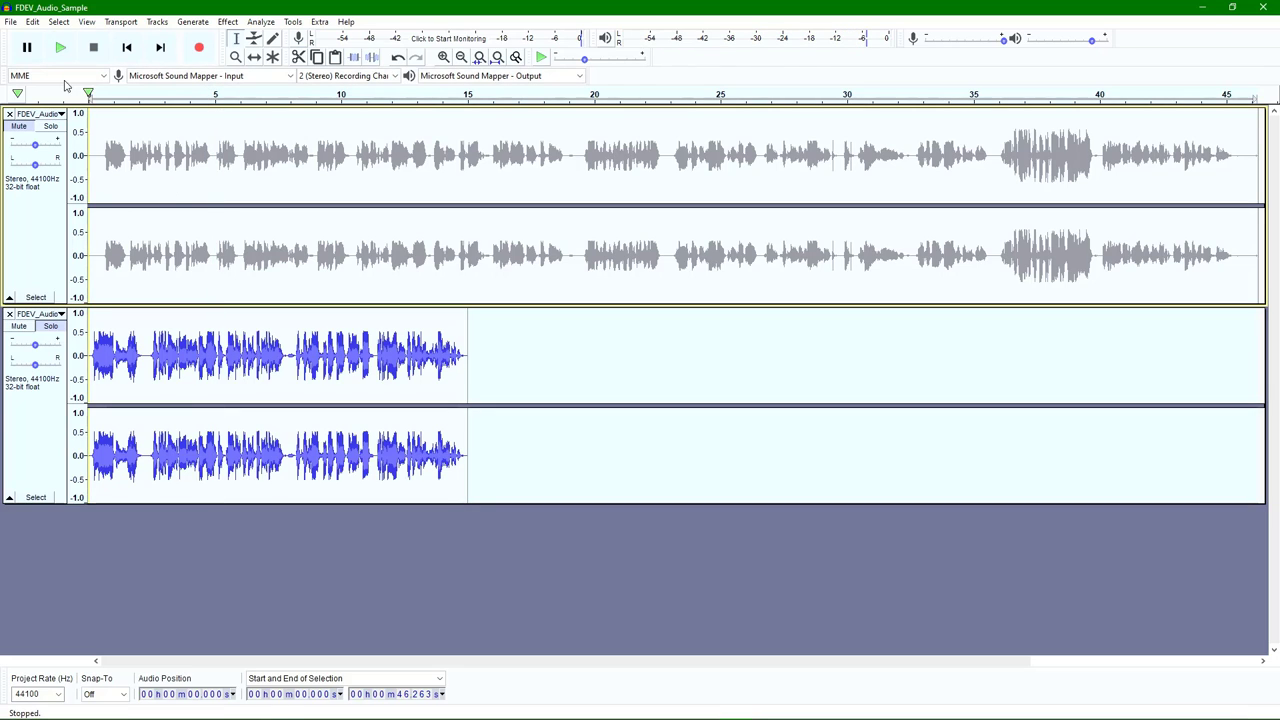
Step: Import the FDEV music sample MP3 titled "On fire" as a third track
left_click(14, 22)
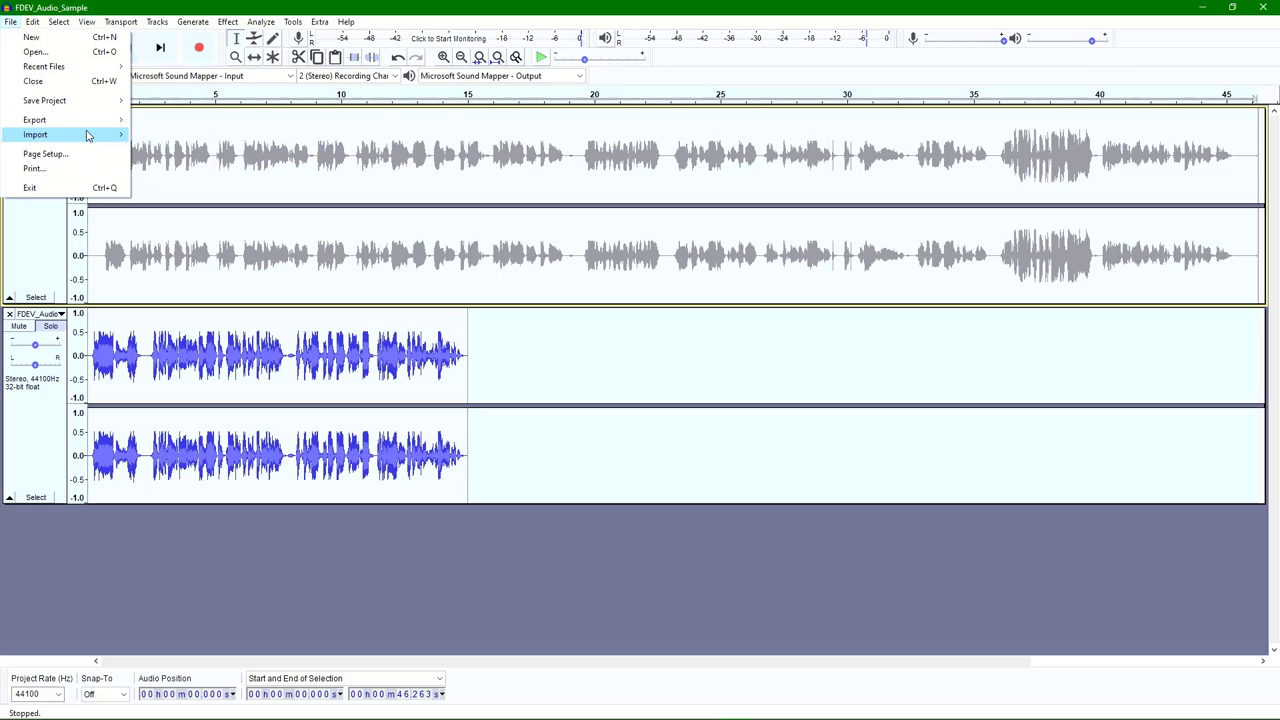
mouse_move(90, 134)
left_click(145, 135)
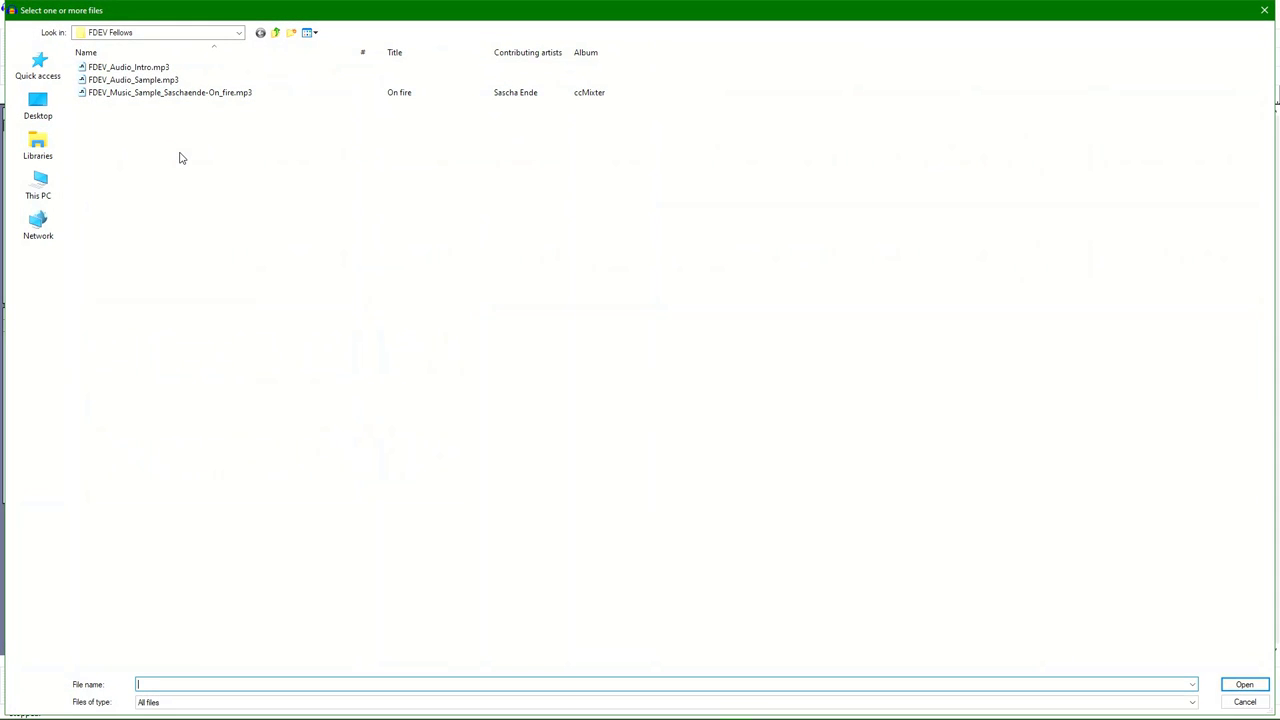
left_click(119, 93)
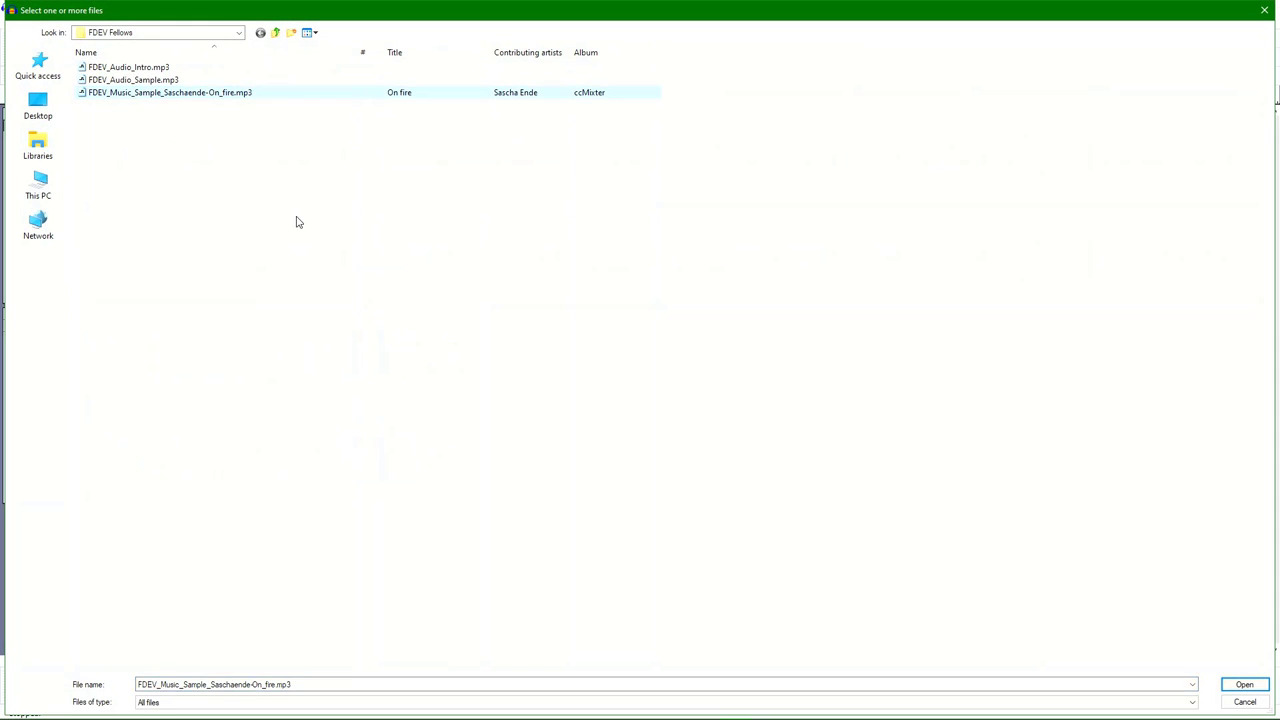
left_click(1244, 685)
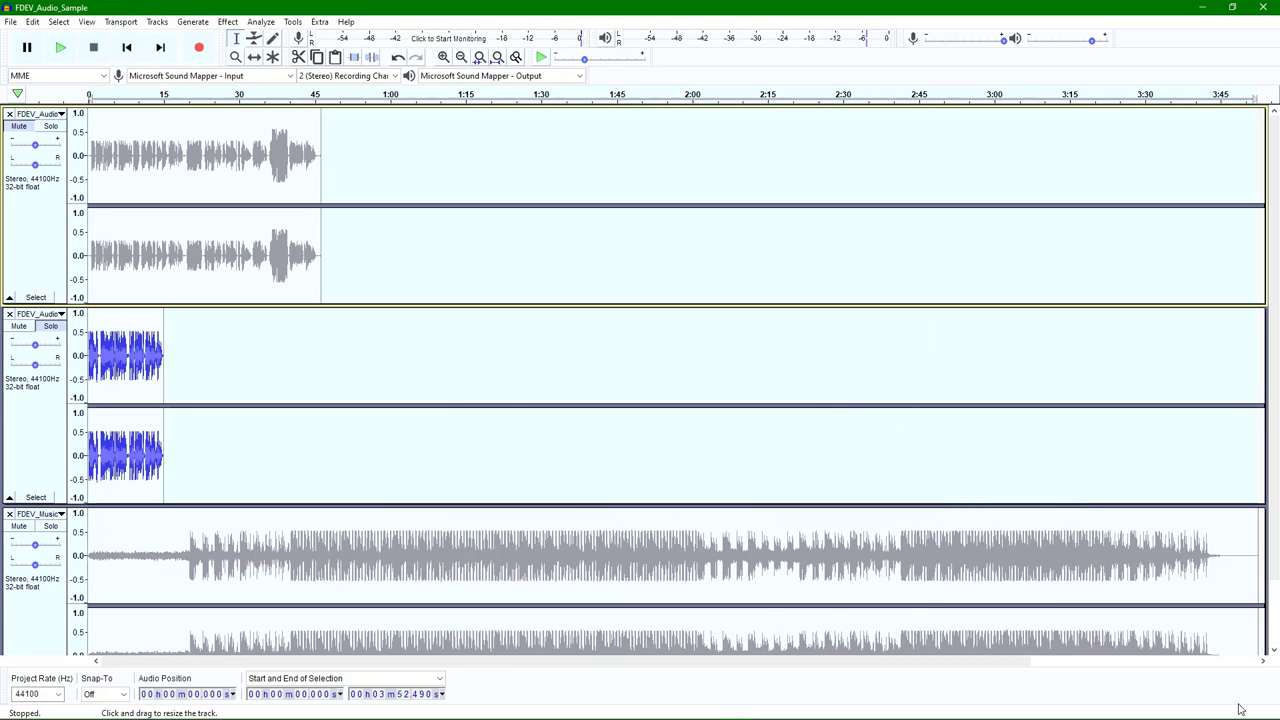
mouse_move(1251, 718)
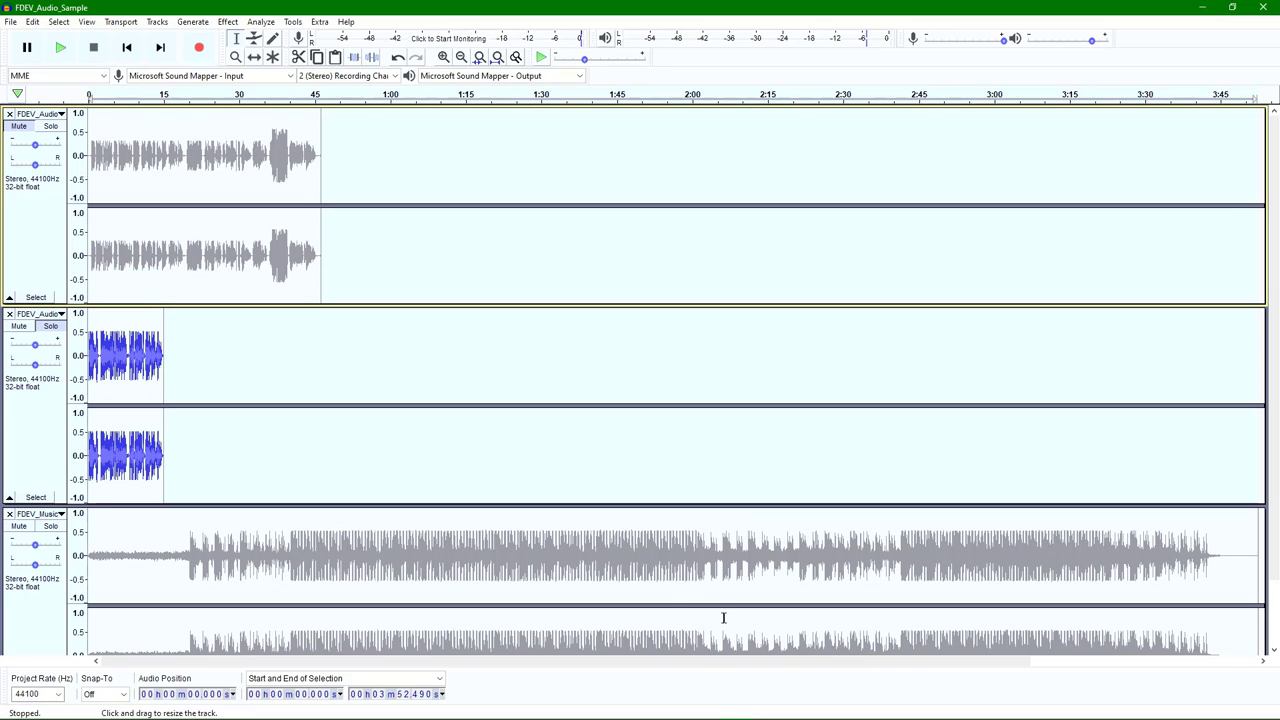
Step: Mute the intro track, solo the music track and play the opening of the music from the start
left_click_drag(35, 344, 23, 344)
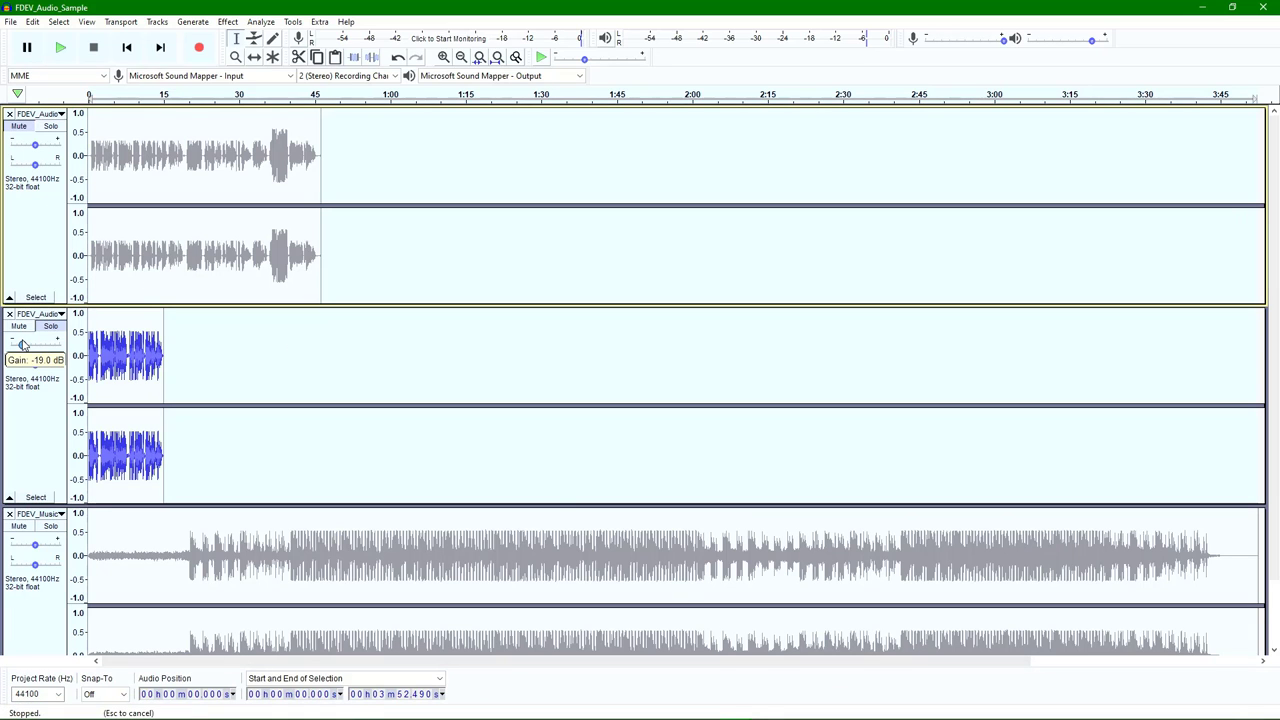
key("Escape")
key("ctrl+z")
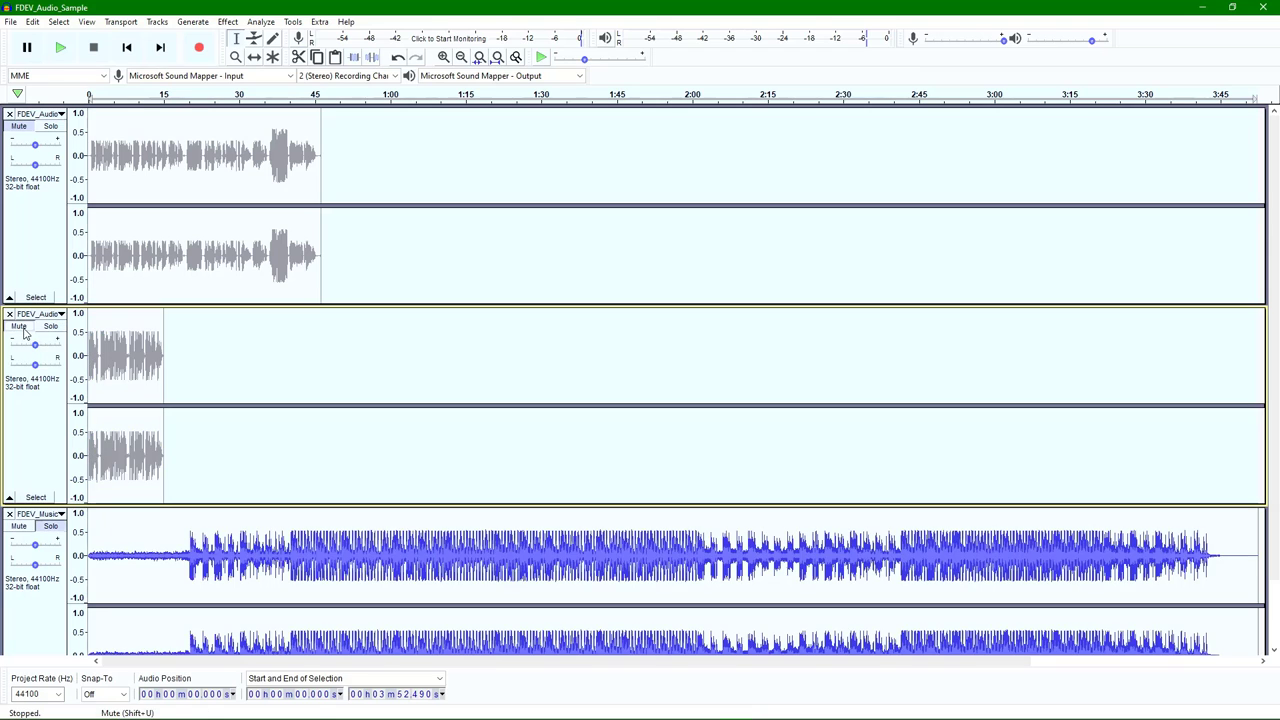
left_click(126, 47)
left_click(61, 47)
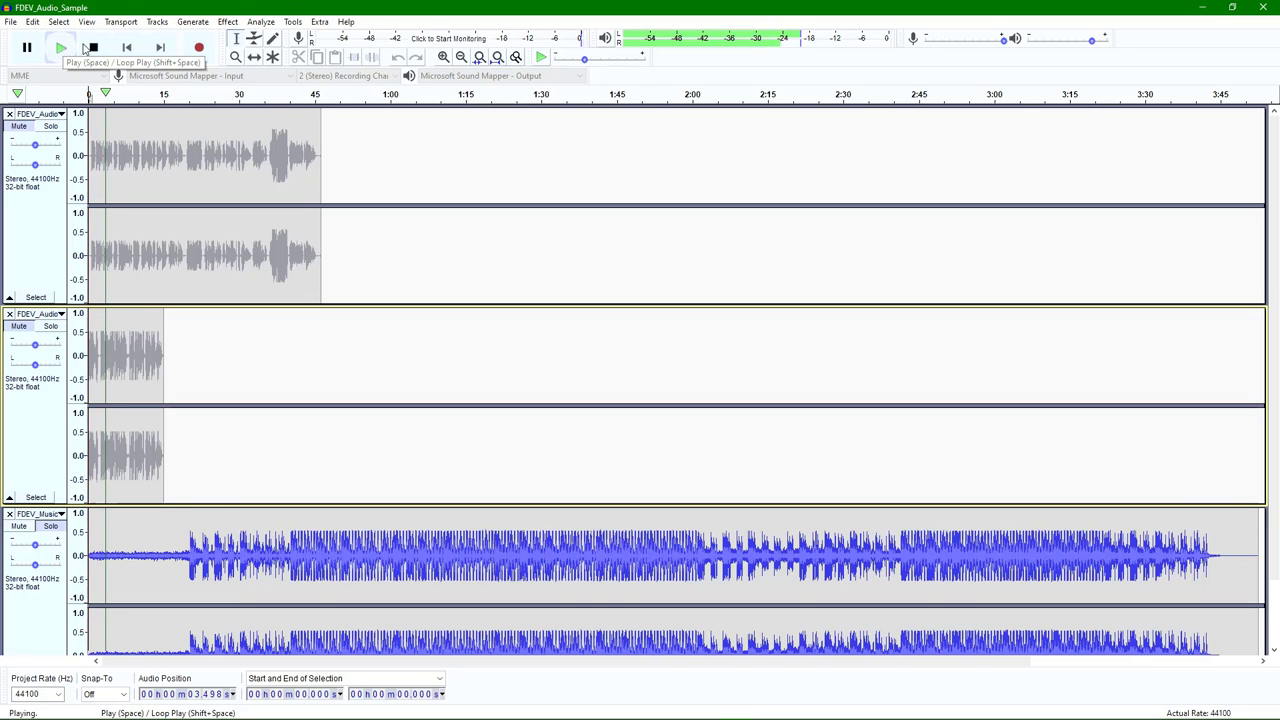
left_click(93, 47)
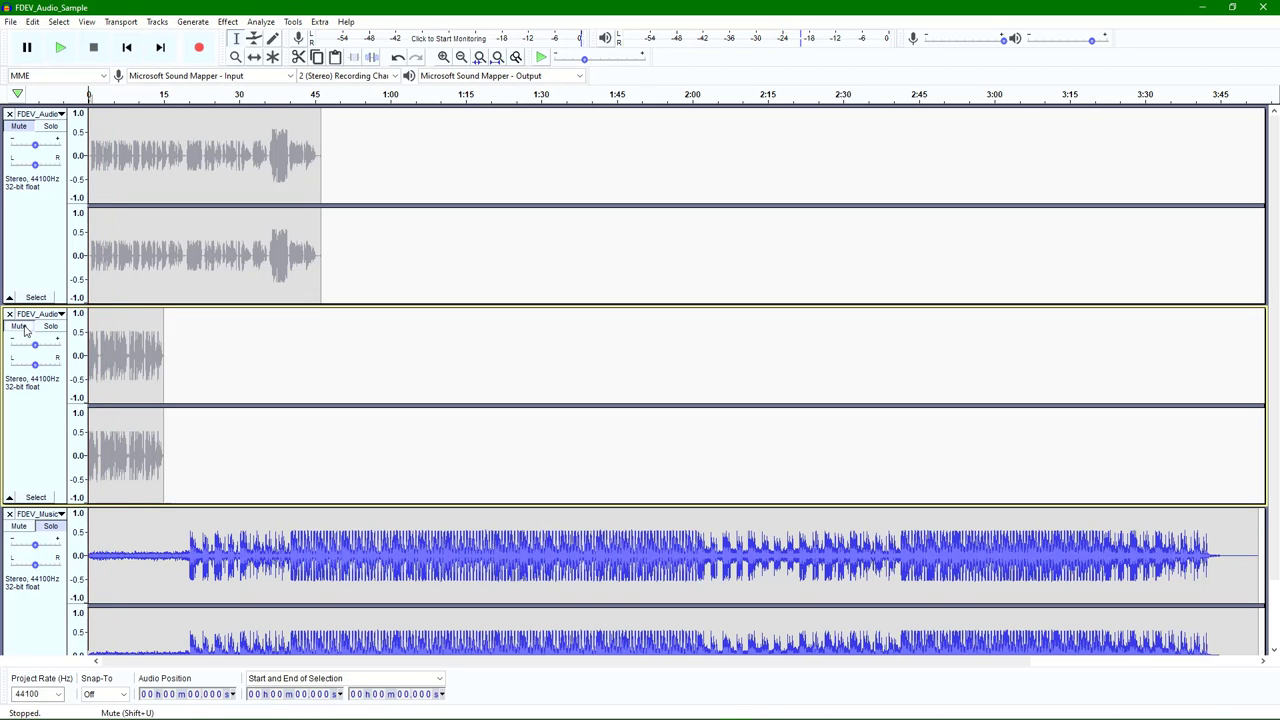
Step: Unmute both voice tracks, turn off the music track's solo, and select about 5.4 to 9.8 seconds of the intro track
key("shift+u")
left_click(18, 126)
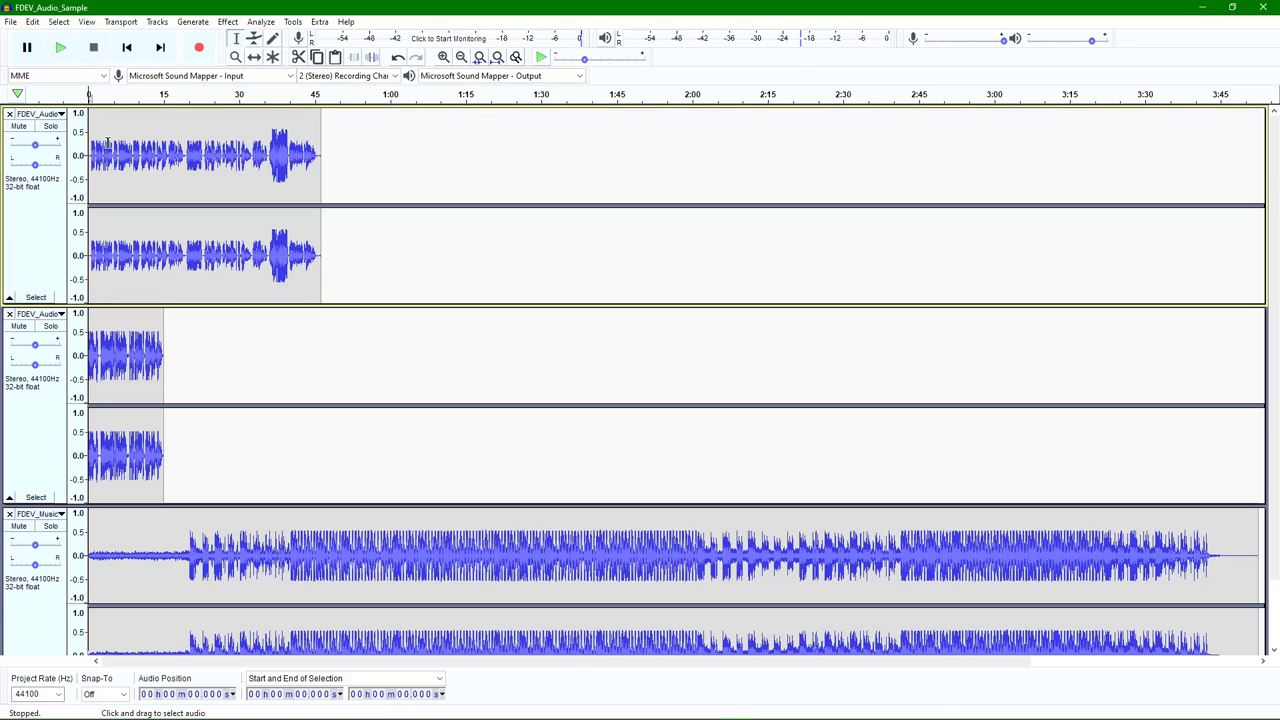
left_click_drag(108, 145, 218, 165)
left_click_drag(115, 370, 138, 372)
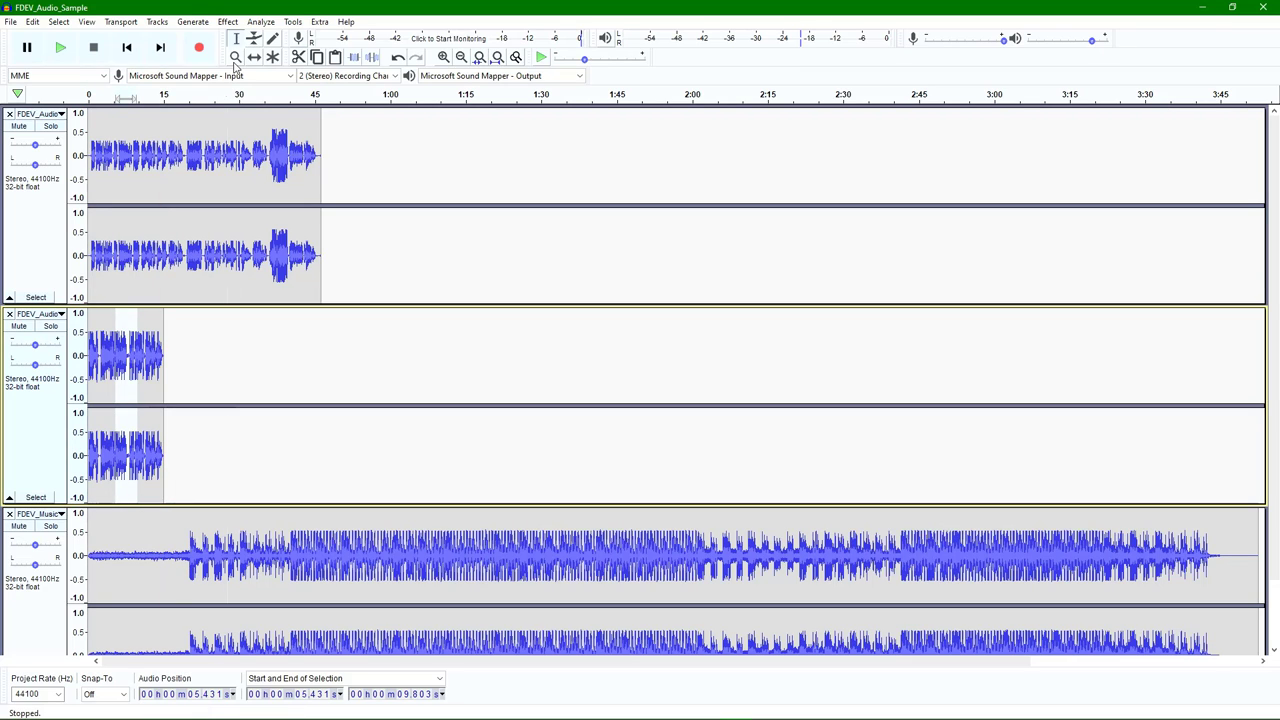
Step: Time-shift the audio sample clip to begin at about 15 seconds, where the intro ends, and play the project from the start
left_click(255, 59)
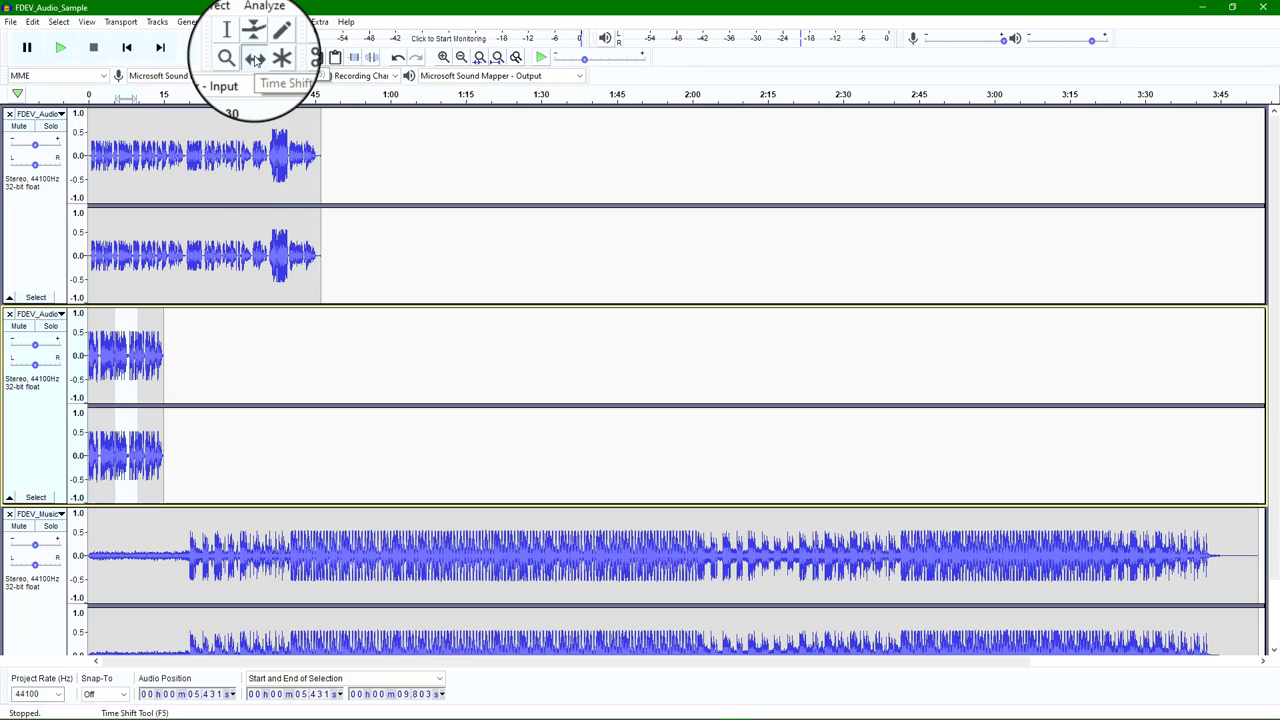
left_click_drag(163, 181, 204, 185)
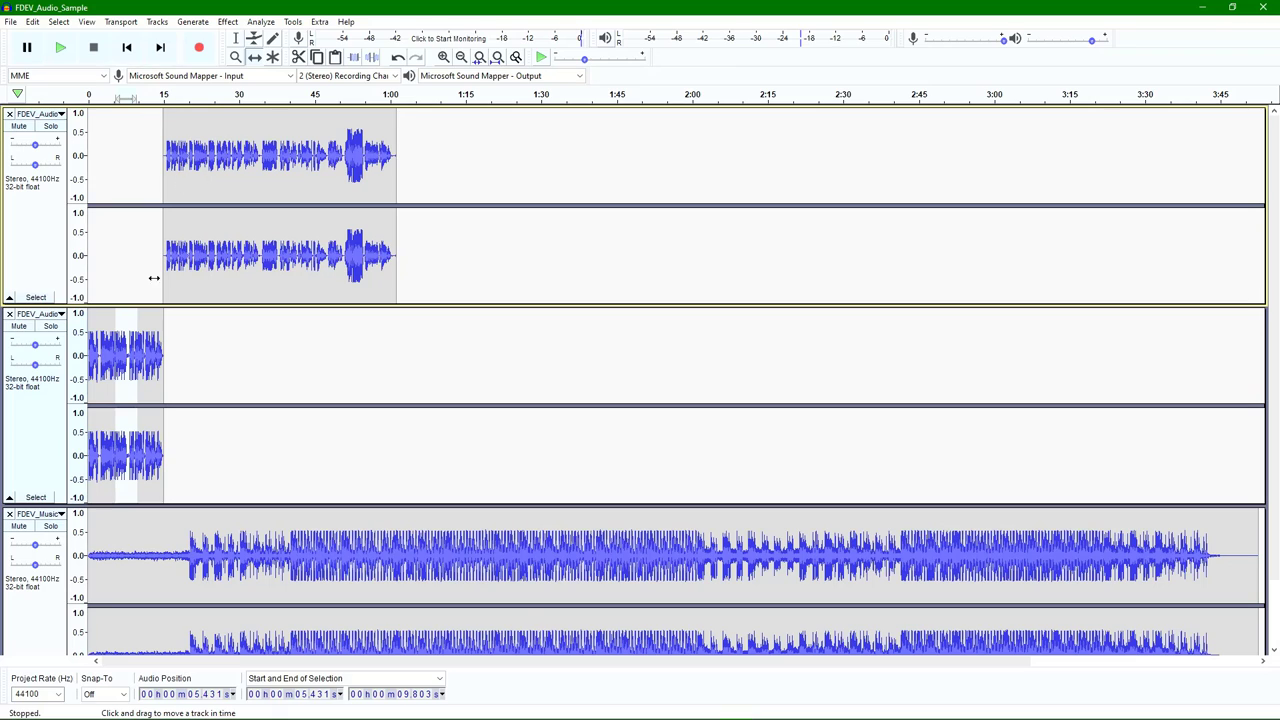
left_click(126, 47)
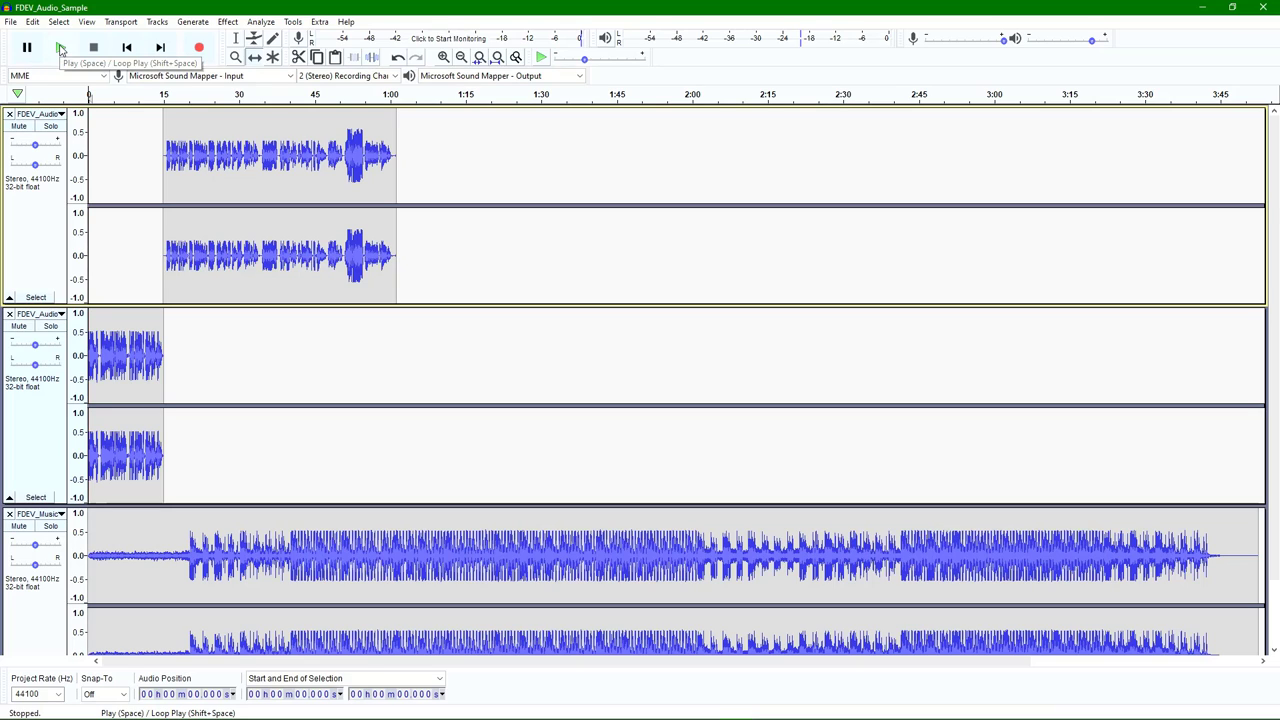
left_click(60, 48)
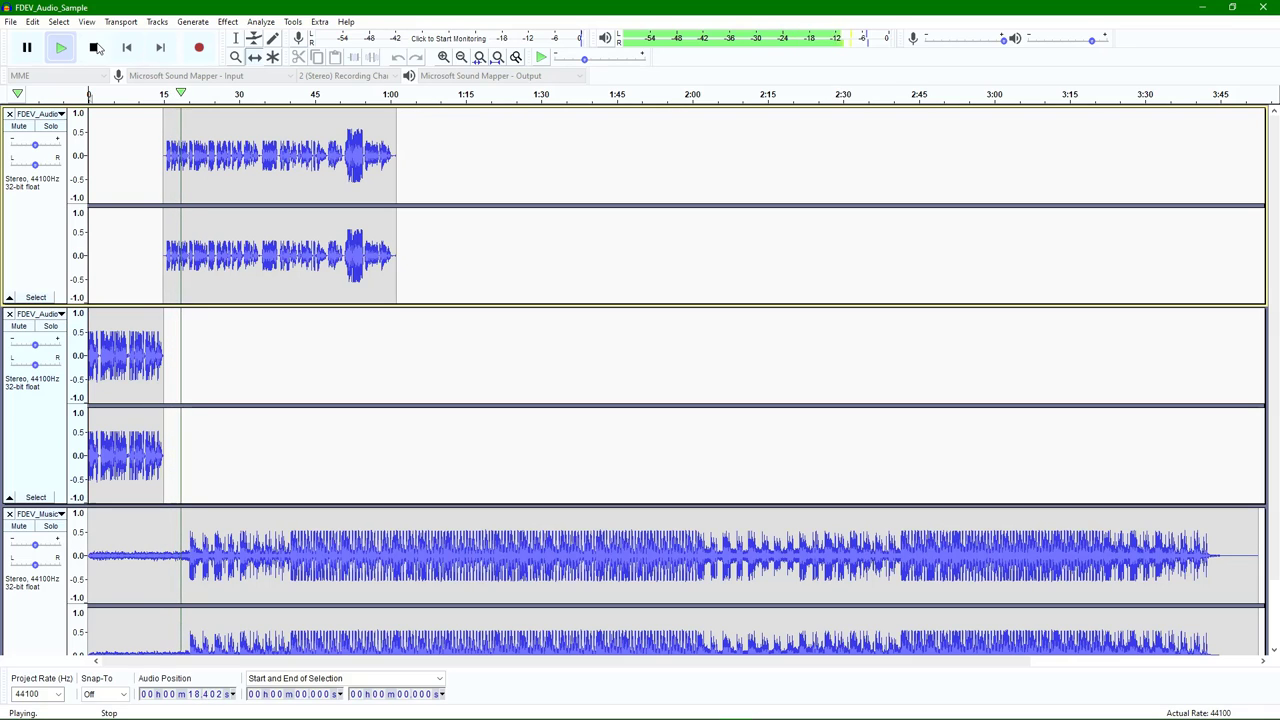
left_click(94, 47)
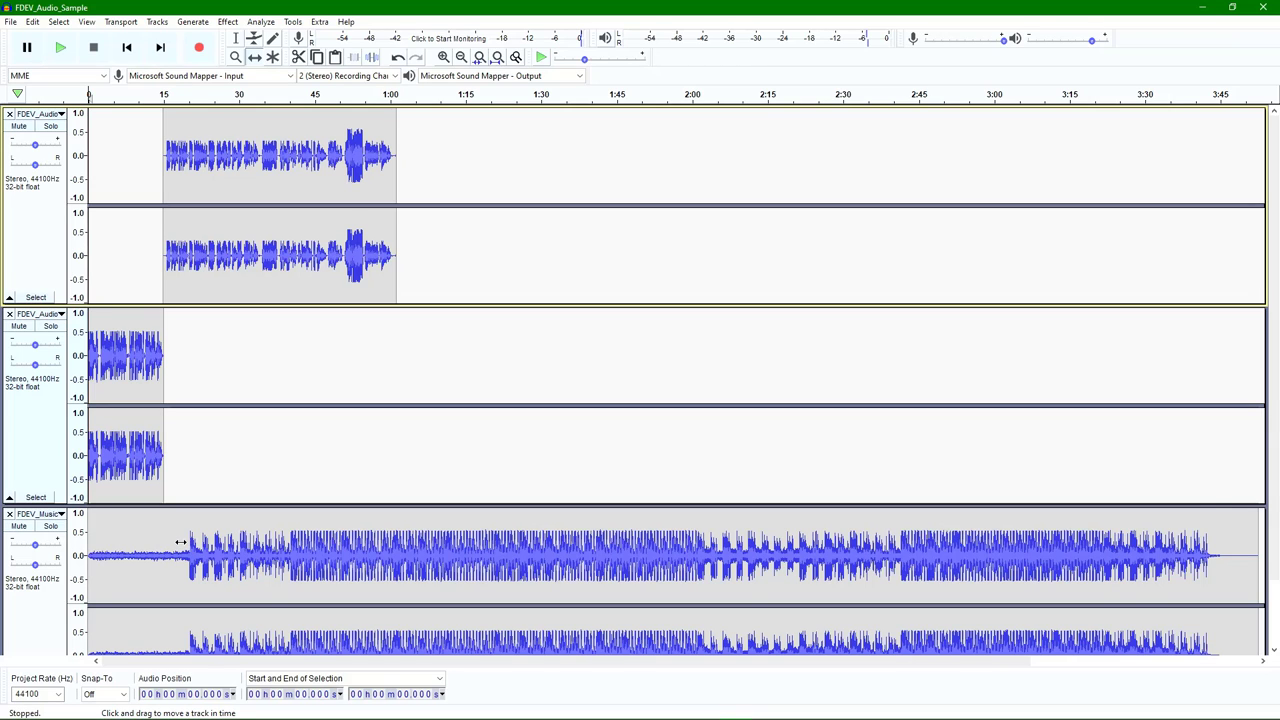
scroll(181, 542, "down", 1)
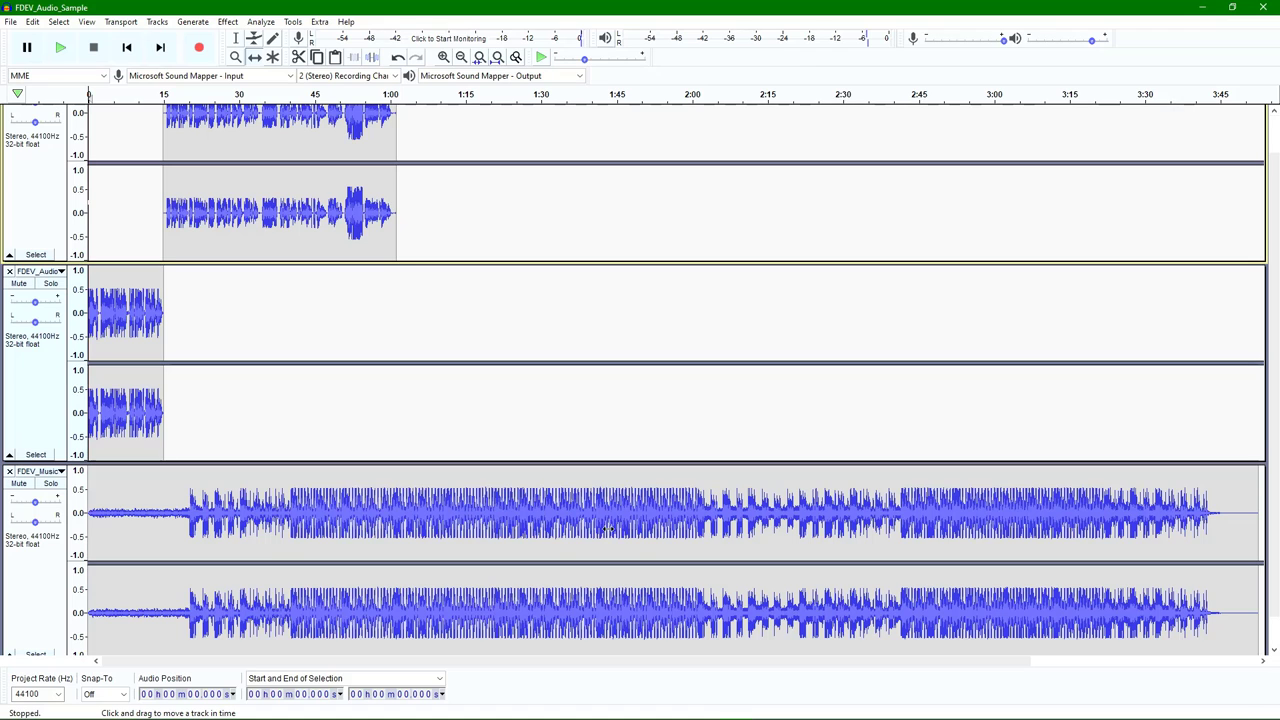
left_click_drag(646, 661, 594, 674)
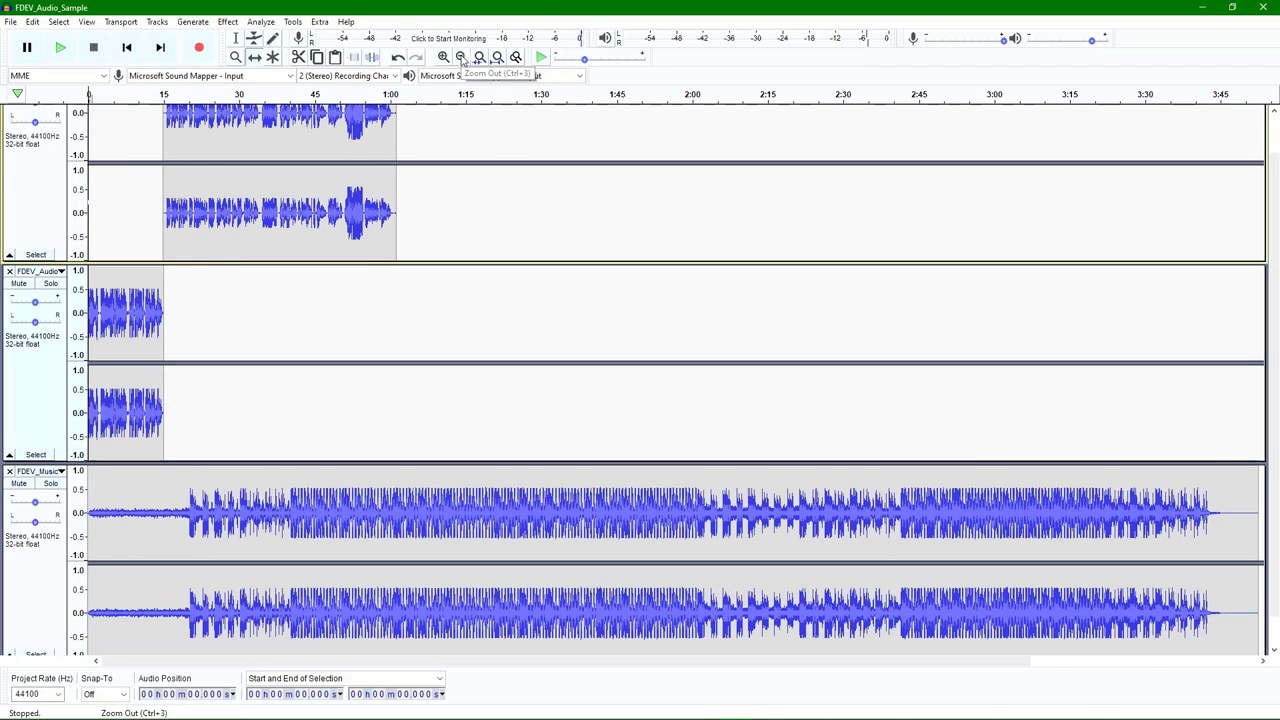
Step: Try cutting the section from about 1:10 to 2:18 out of the music track, and undo the cut
left_click(461, 57)
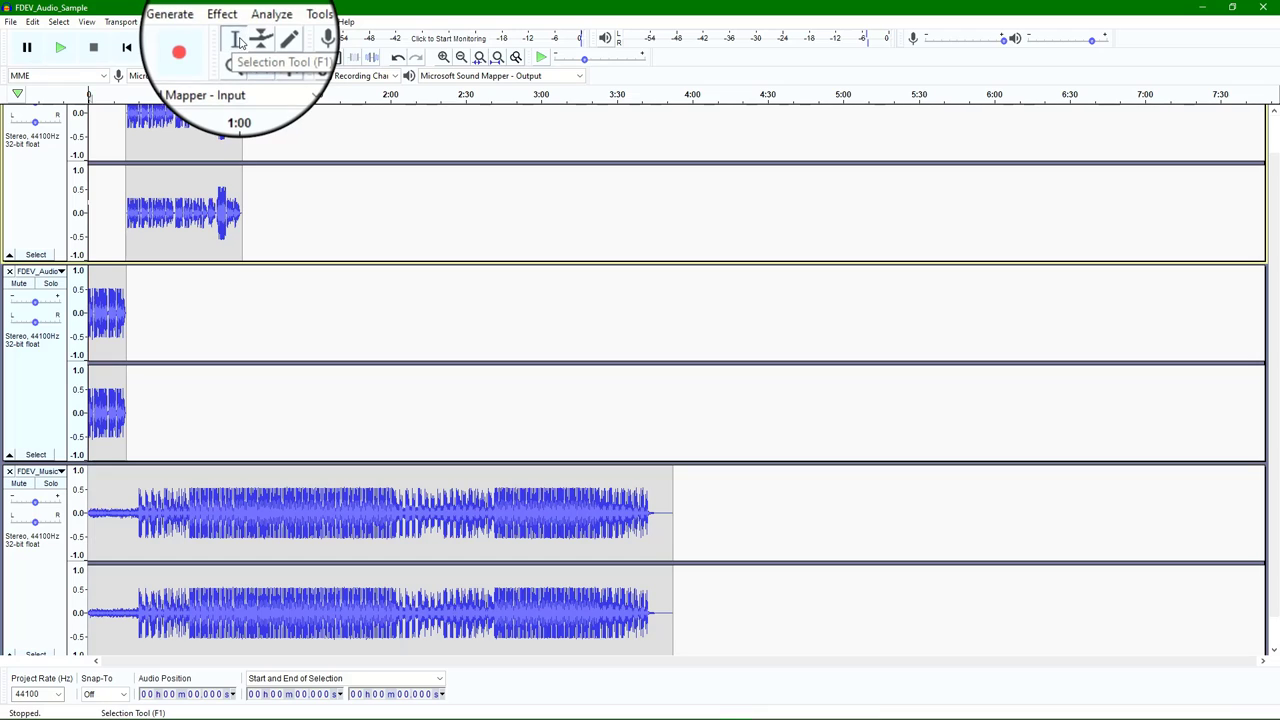
left_click_drag(263, 540, 436, 540)
scroll(426, 537, "down", 1)
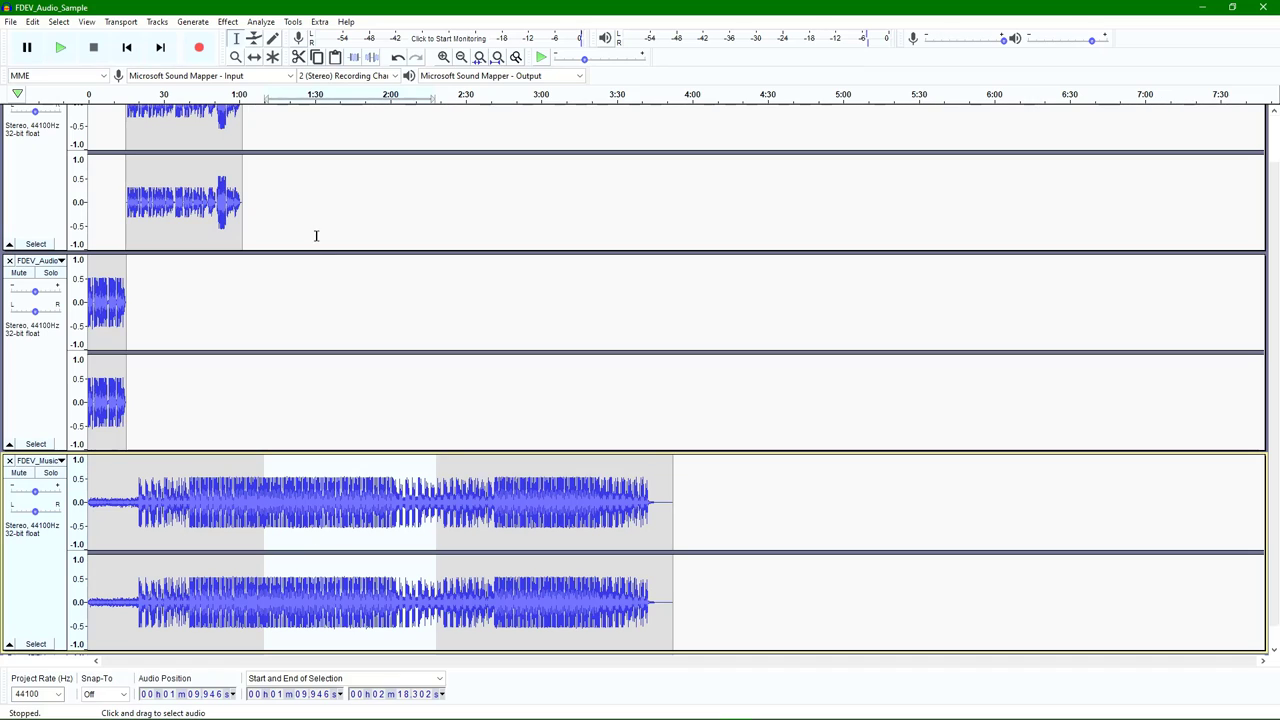
left_click(299, 58)
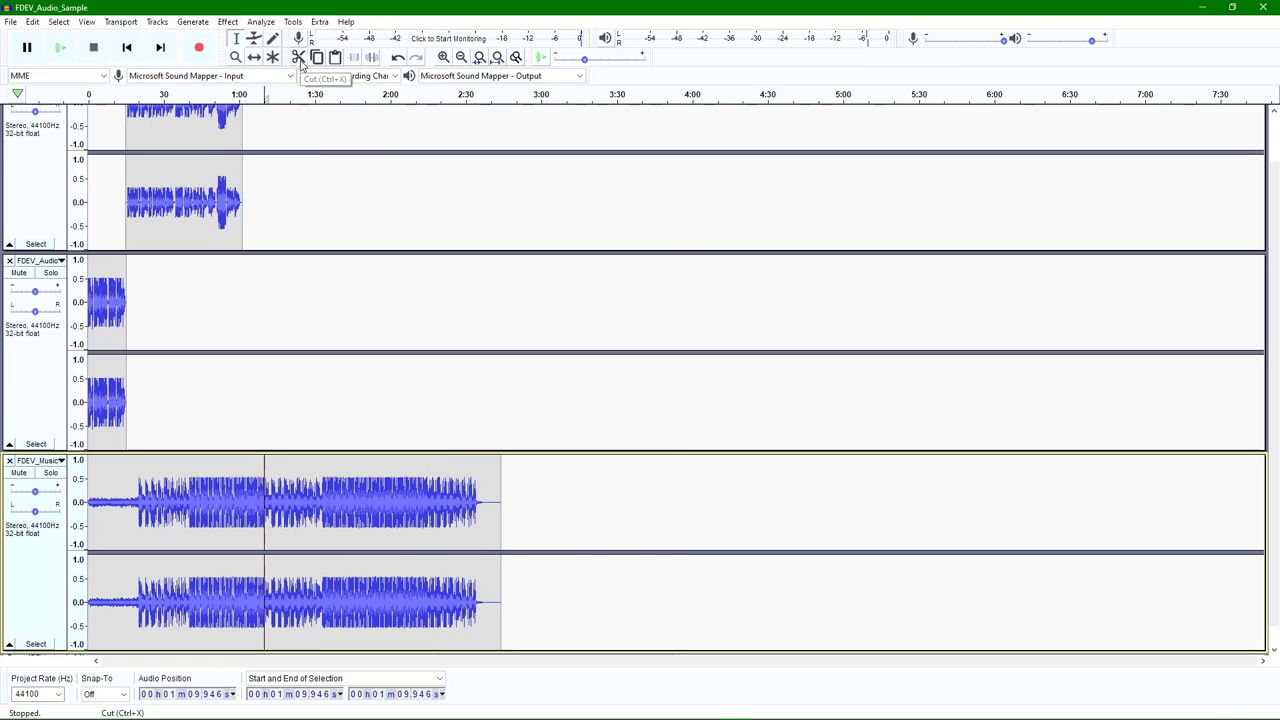
key("ctrl+z")
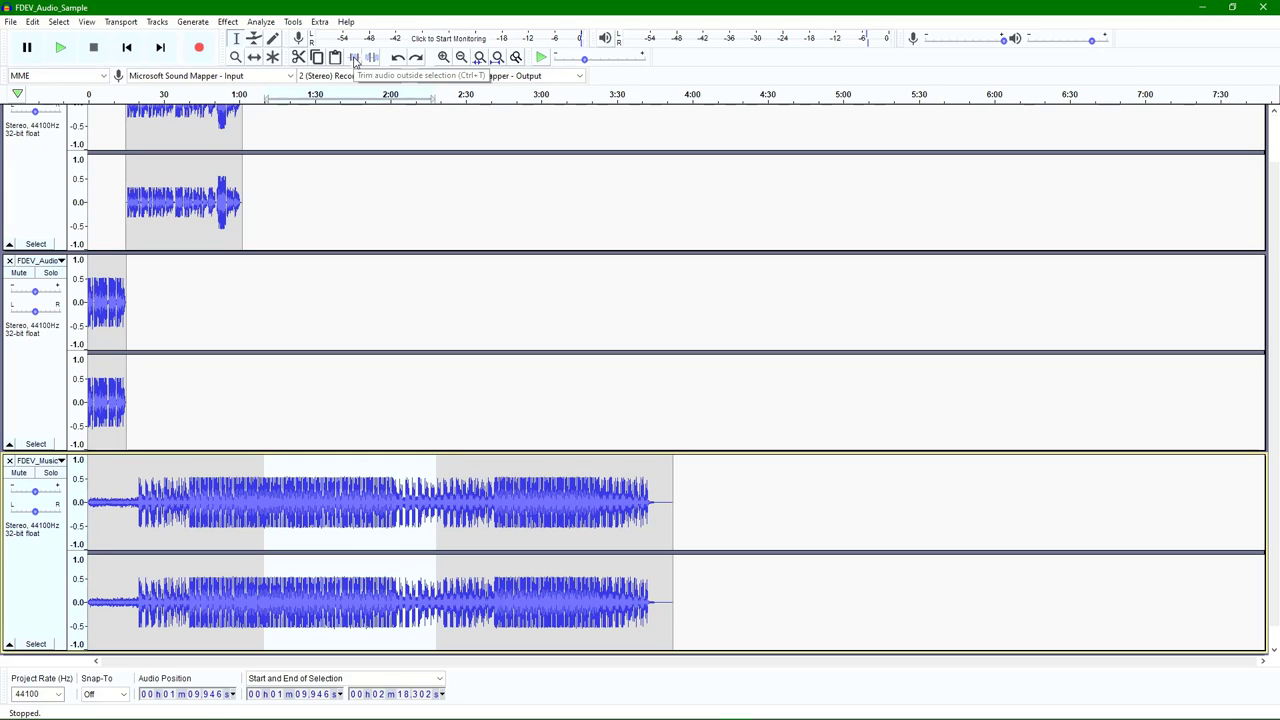
Step: Try trimming away the music outside the selected section, undo the trim and clear the selection
left_click(355, 59)
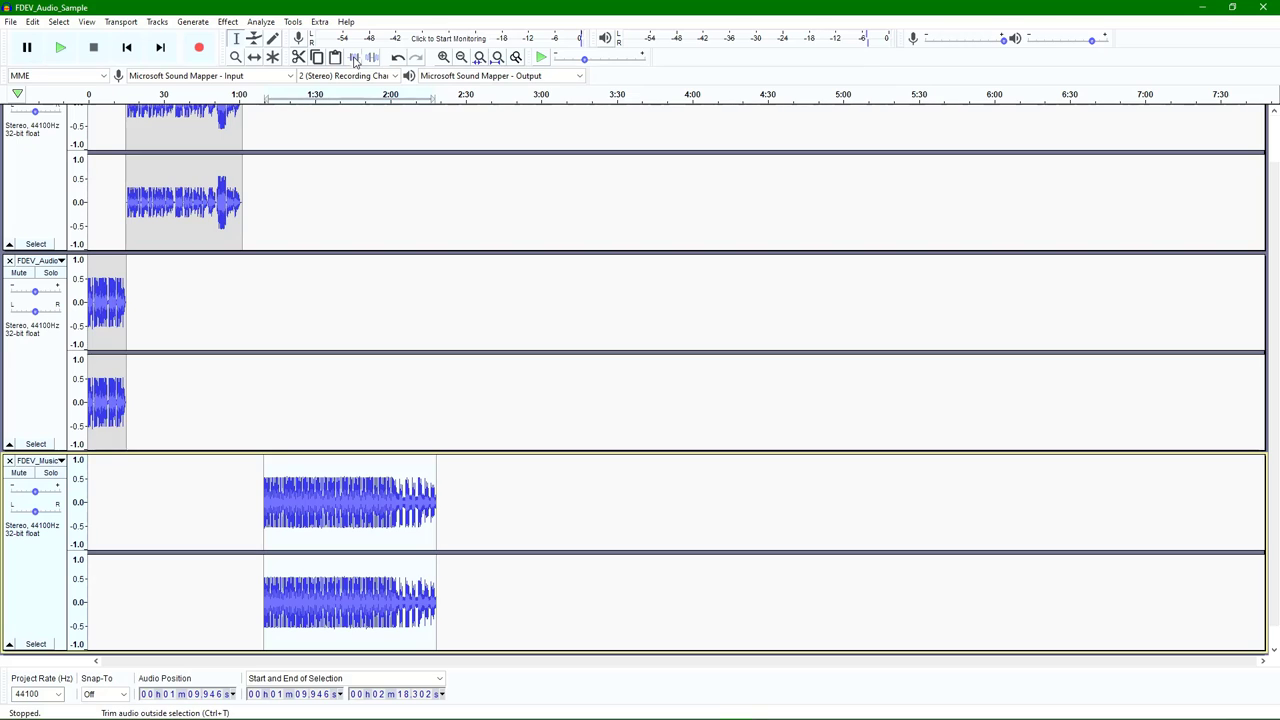
left_click(398, 57)
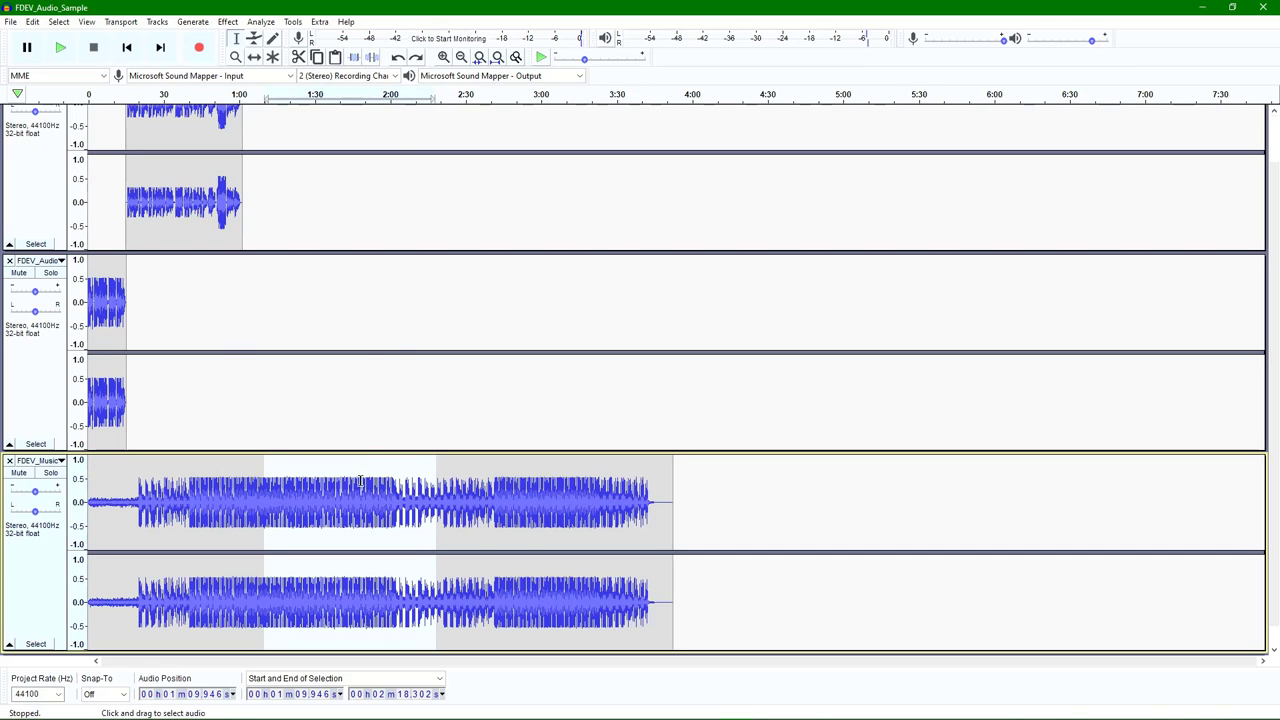
left_click(301, 502)
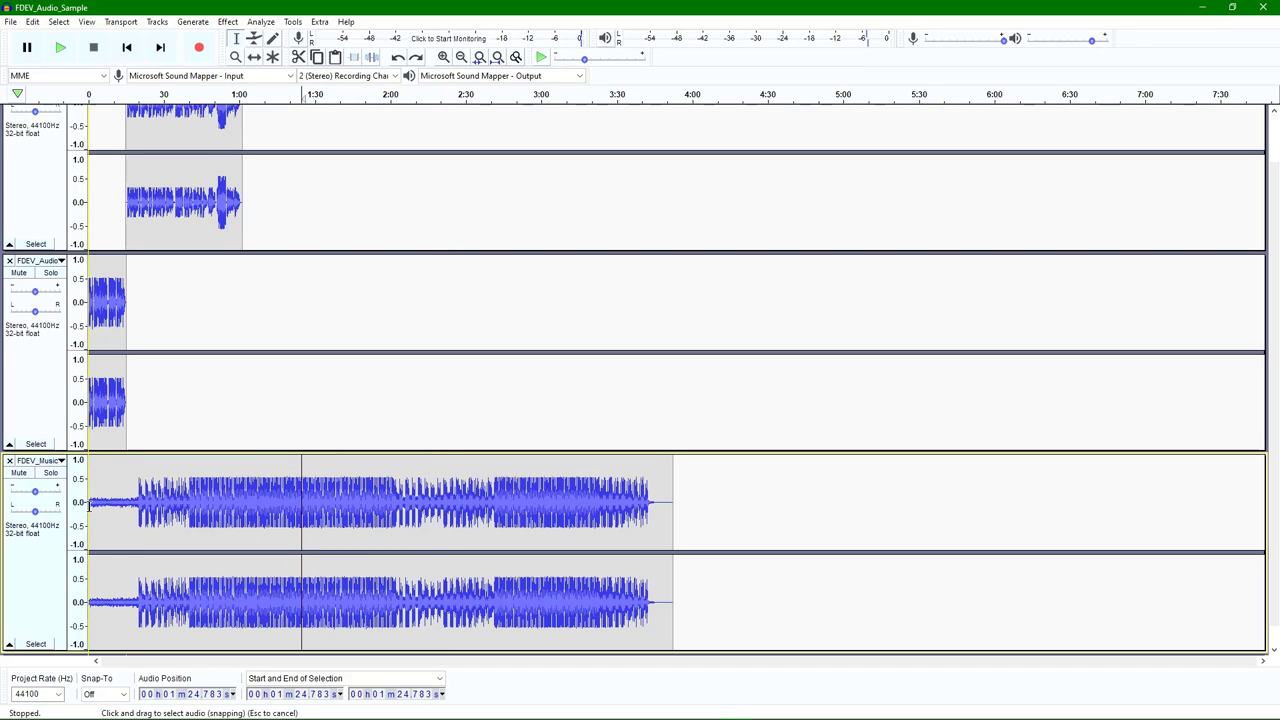
Step: Trim the music track to its first 39.7 seconds or so and time-shift the clip to begin at about 4.8 seconds
left_click_drag(89, 510, 187, 505)
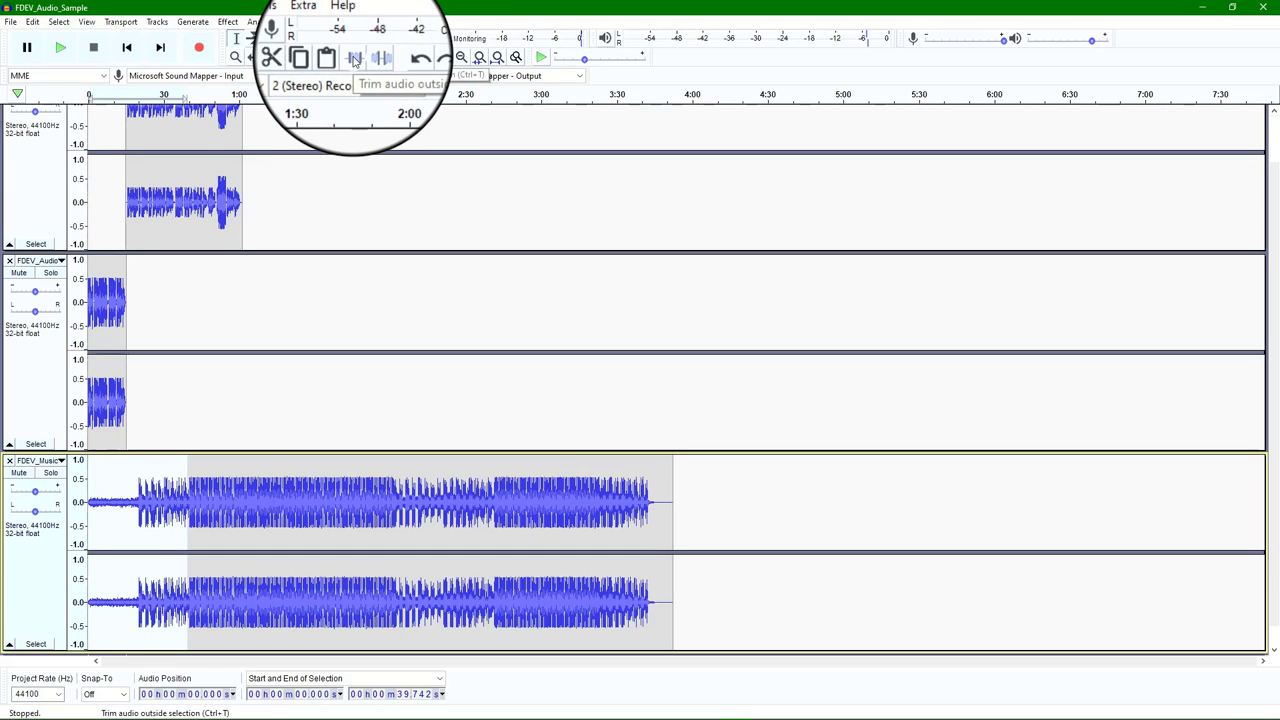
left_click(354, 60)
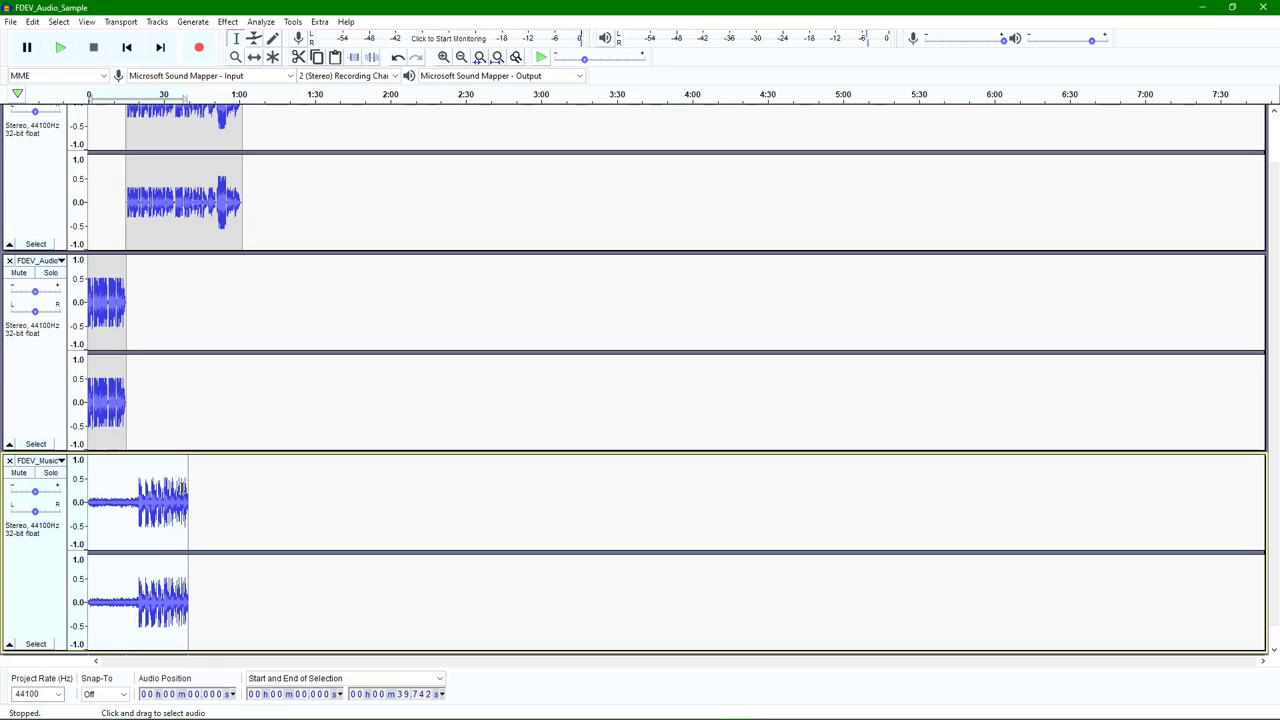
left_click(254, 58)
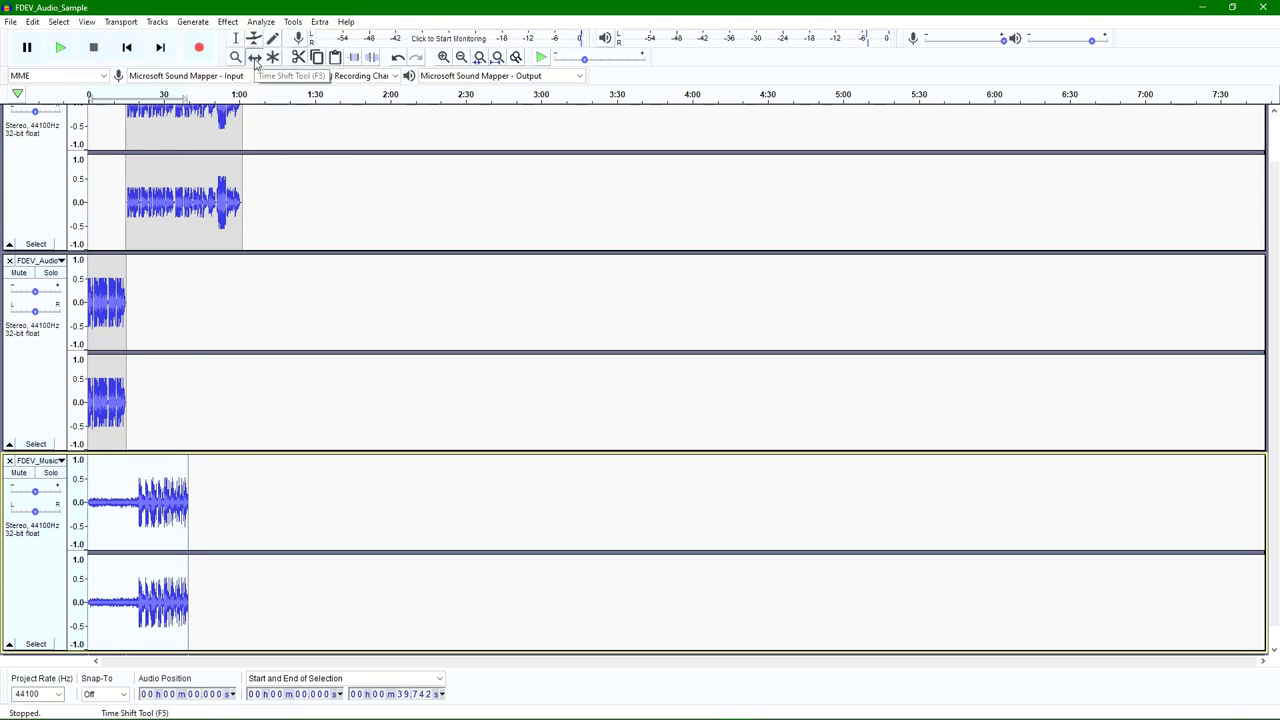
left_click_drag(110, 533, 121, 530)
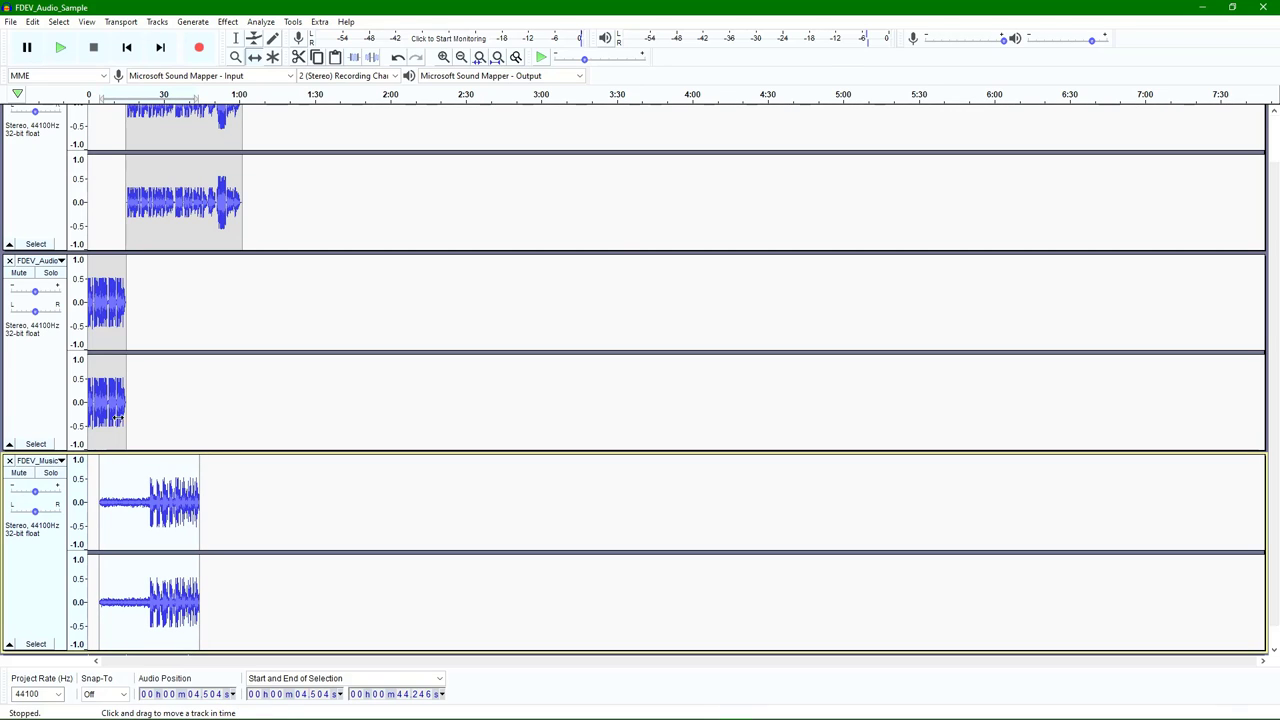
left_click_drag(115, 484, 119, 490)
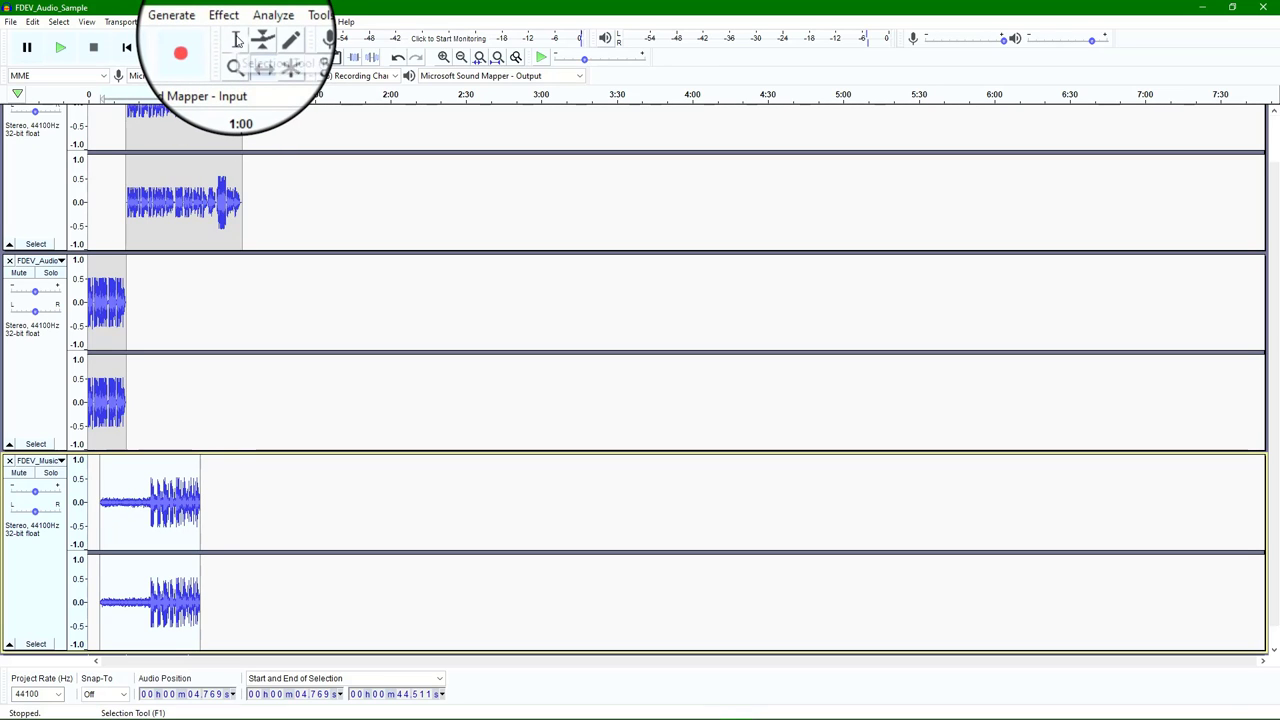
Step: Cut the music's quiet opening from about 3.4 to 21.2 seconds and time-shift the remaining clip to begin at about 7.2 seconds
left_click(237, 39)
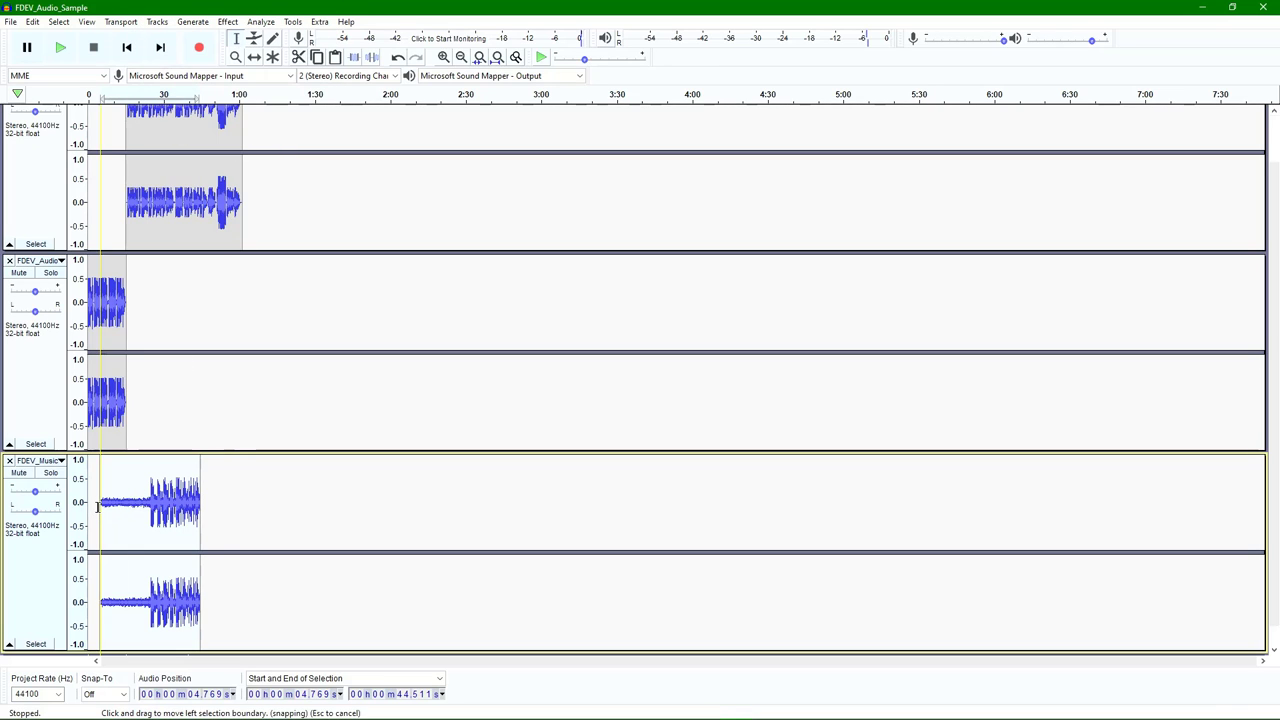
left_click_drag(97, 507, 141, 509)
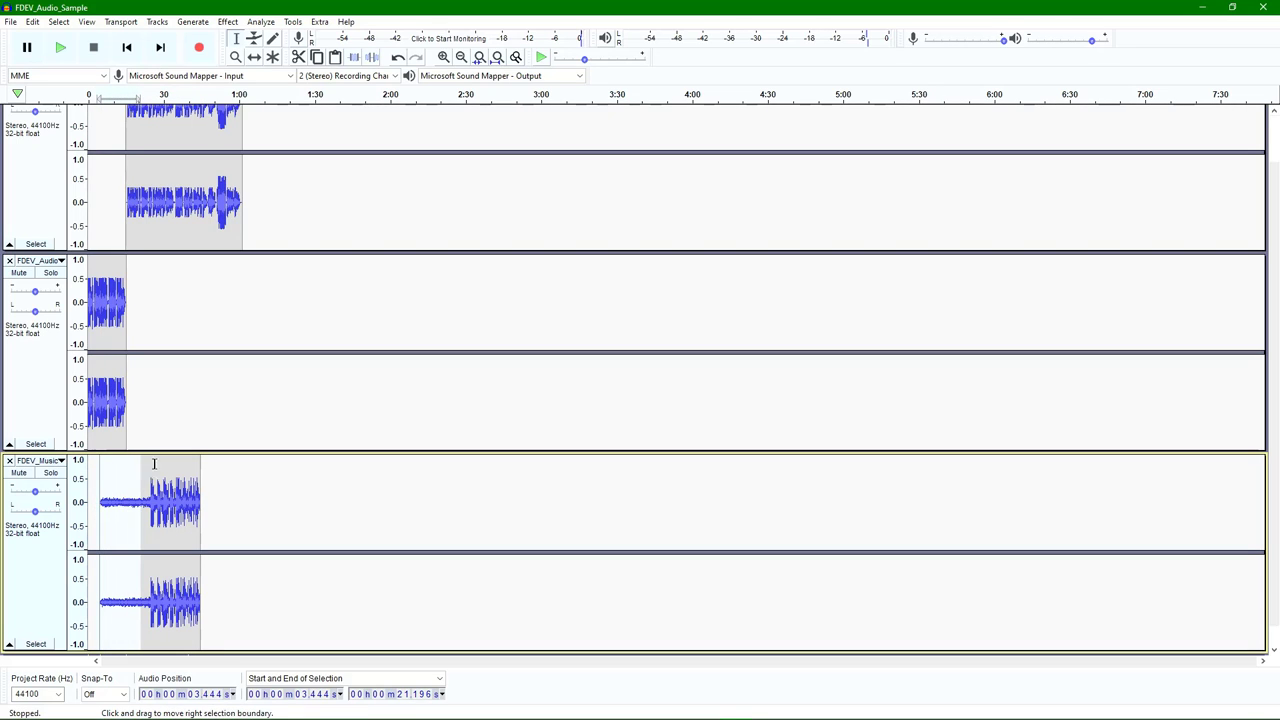
left_click(301, 64)
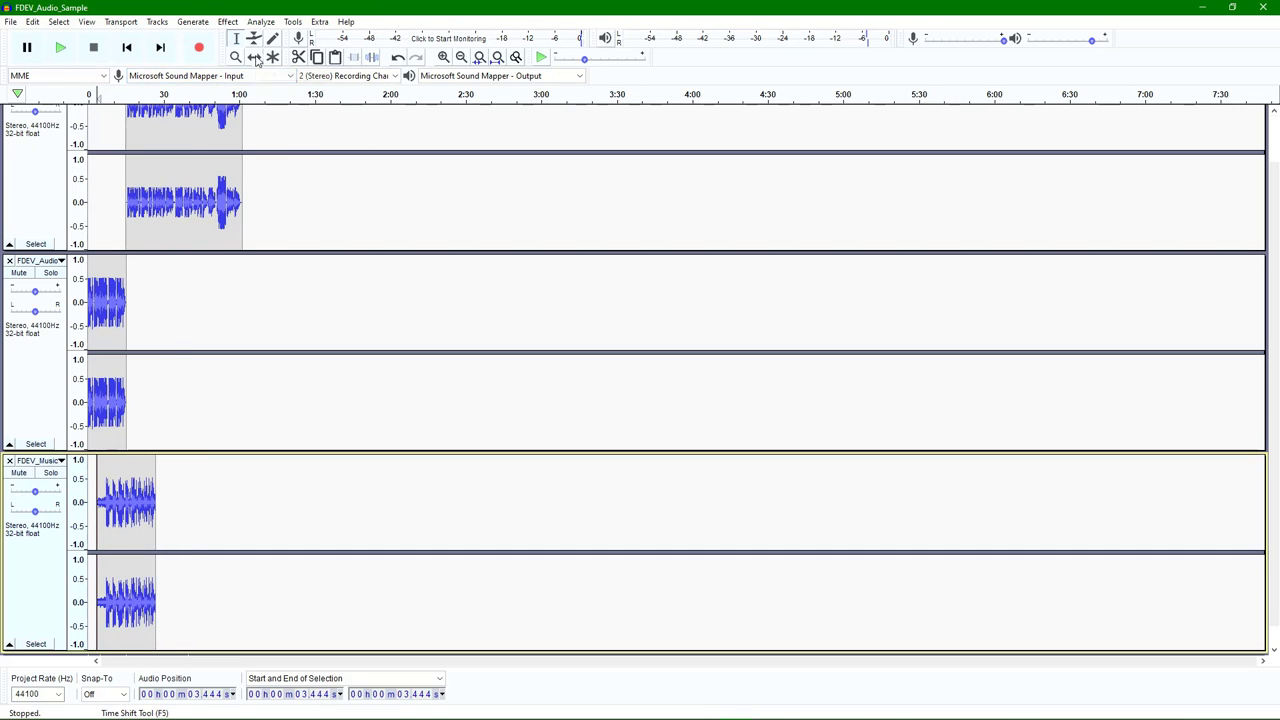
left_click(255, 57)
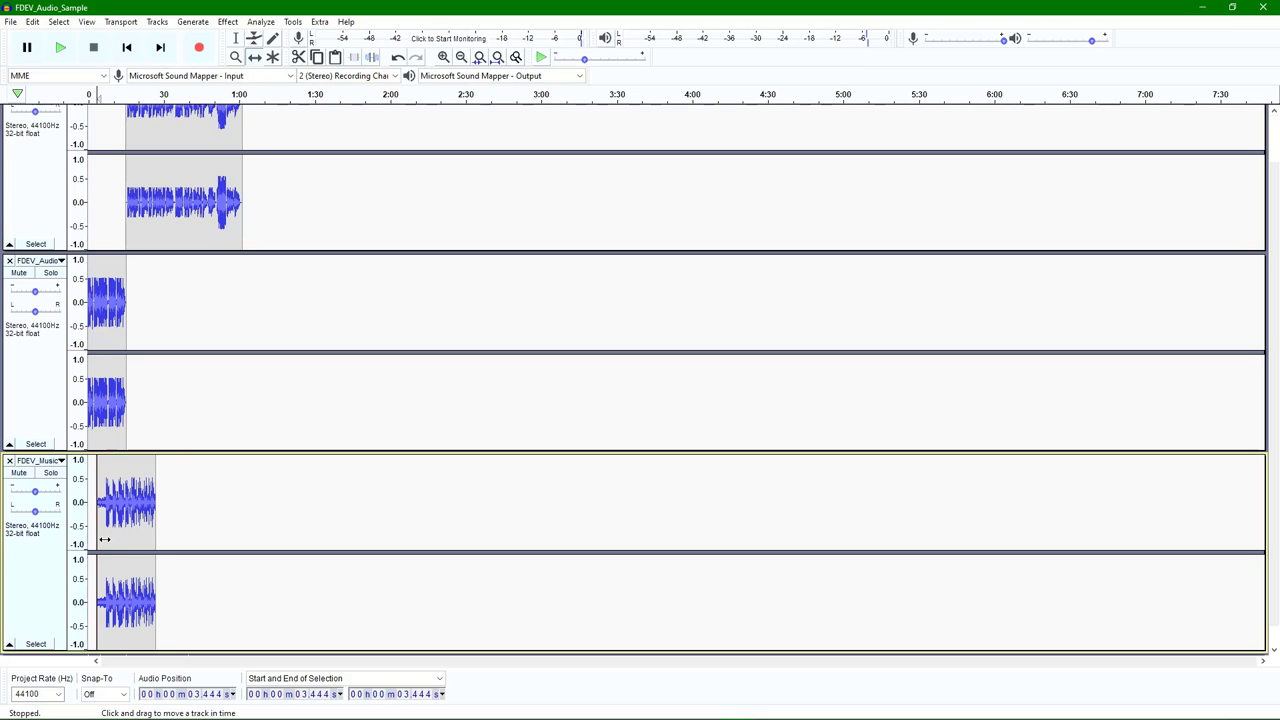
left_click_drag(105, 540, 111, 536)
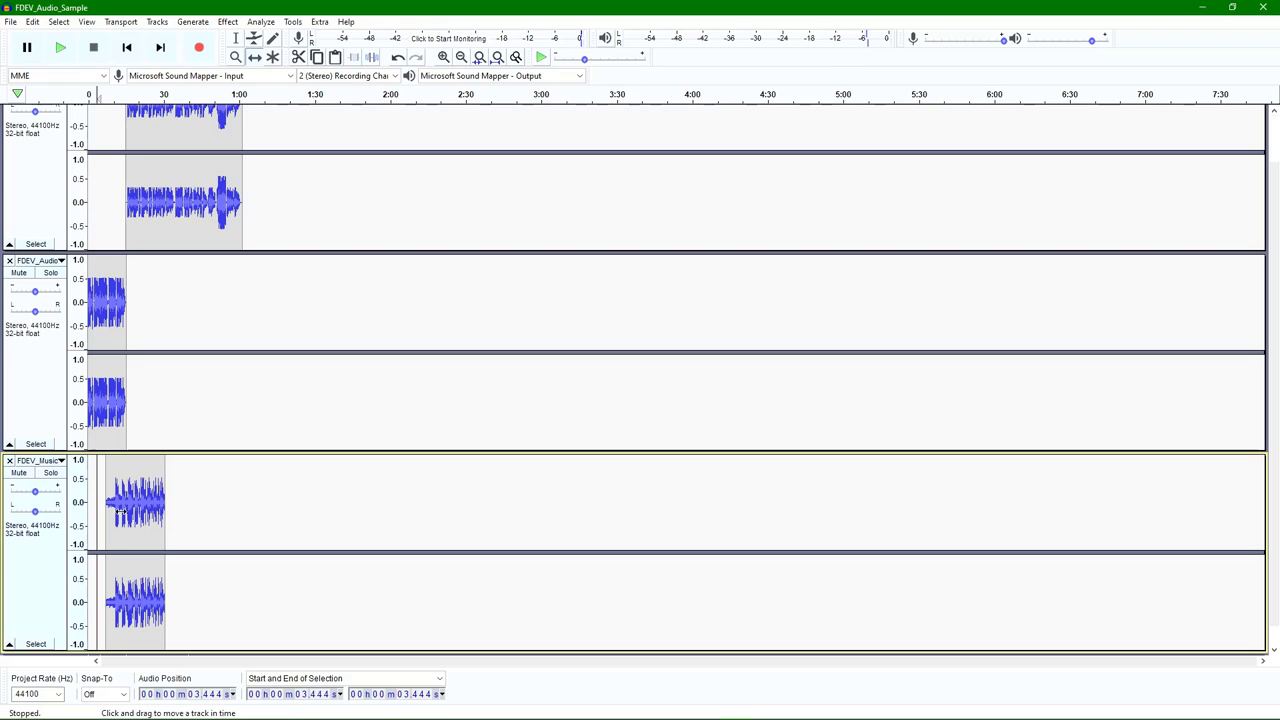
Step: Play the project from the start to hear the repositioned music under the intro, and stop playback
left_click(127, 47)
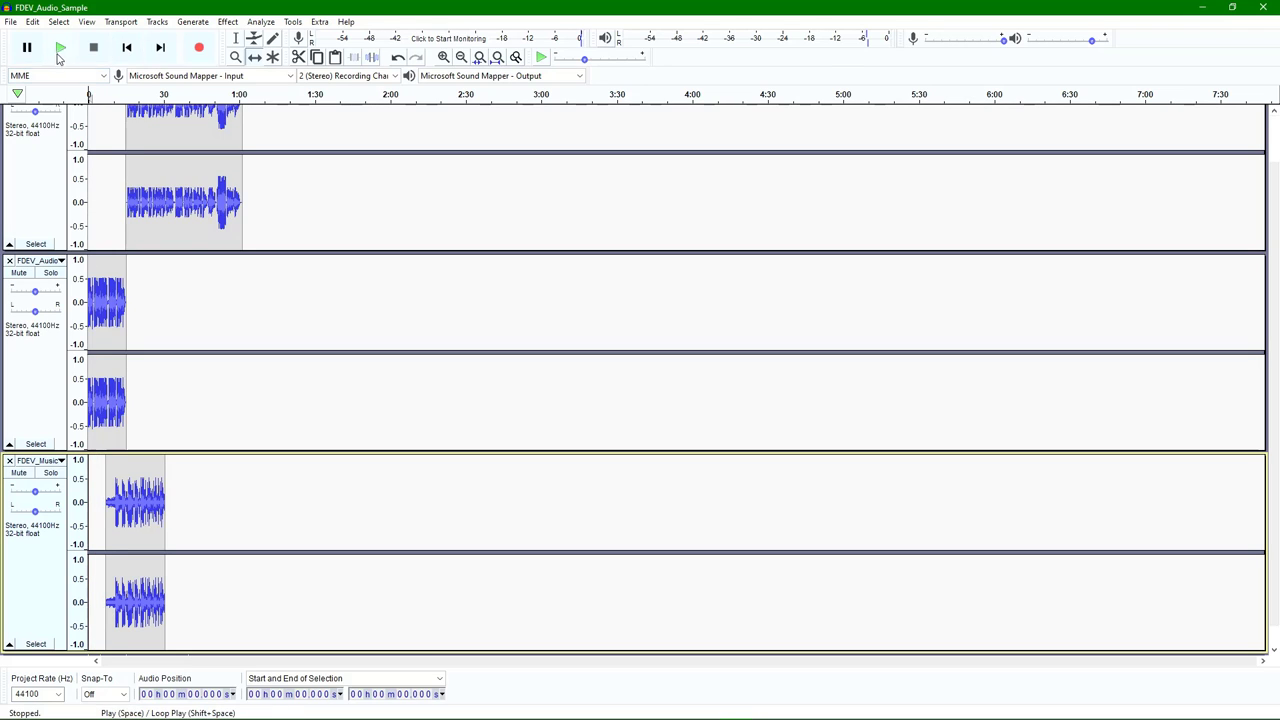
left_click(60, 50)
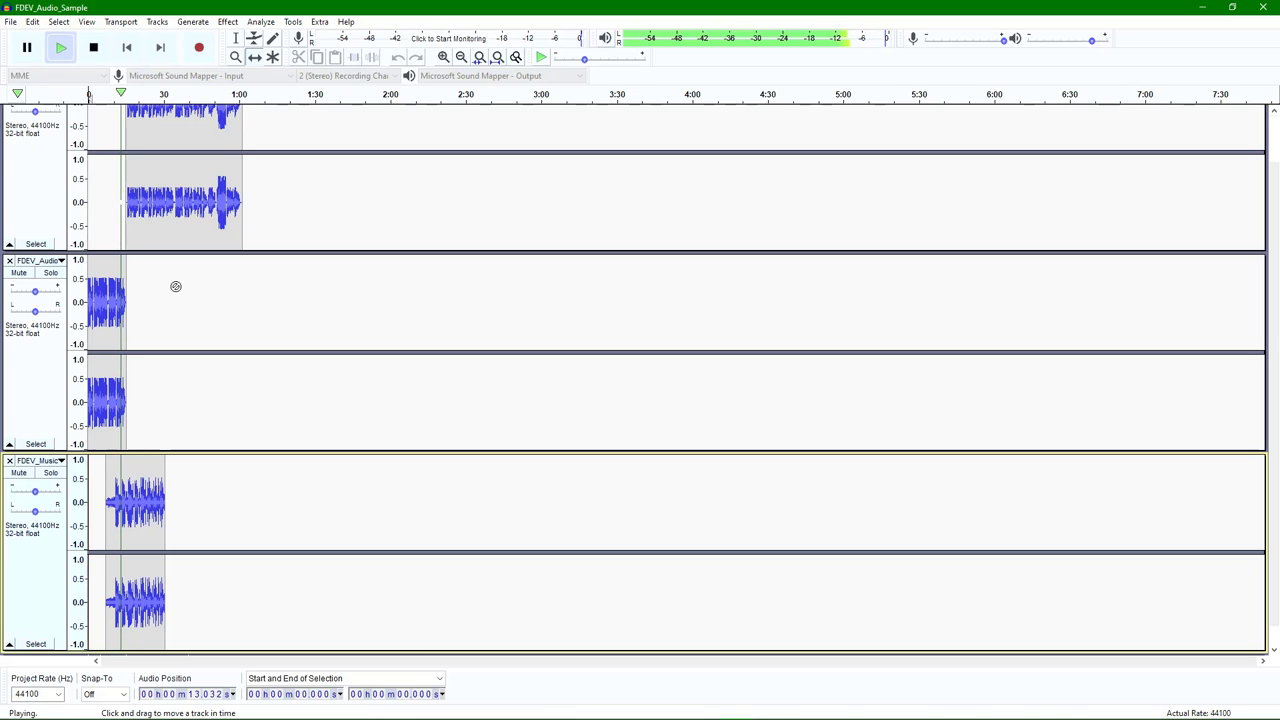
left_click(93, 47)
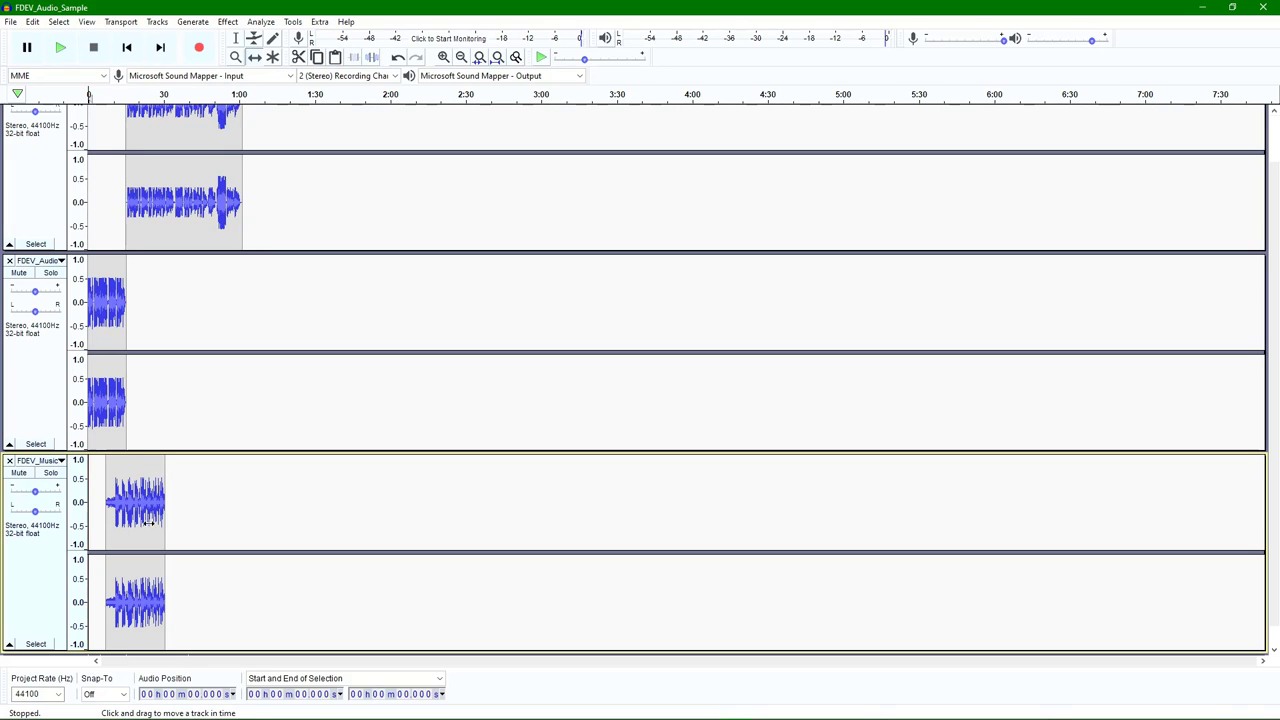
Step: Select the whole music clip from about 7.2 to 30.5 seconds and look through the available effects without applying any
left_click(236, 38)
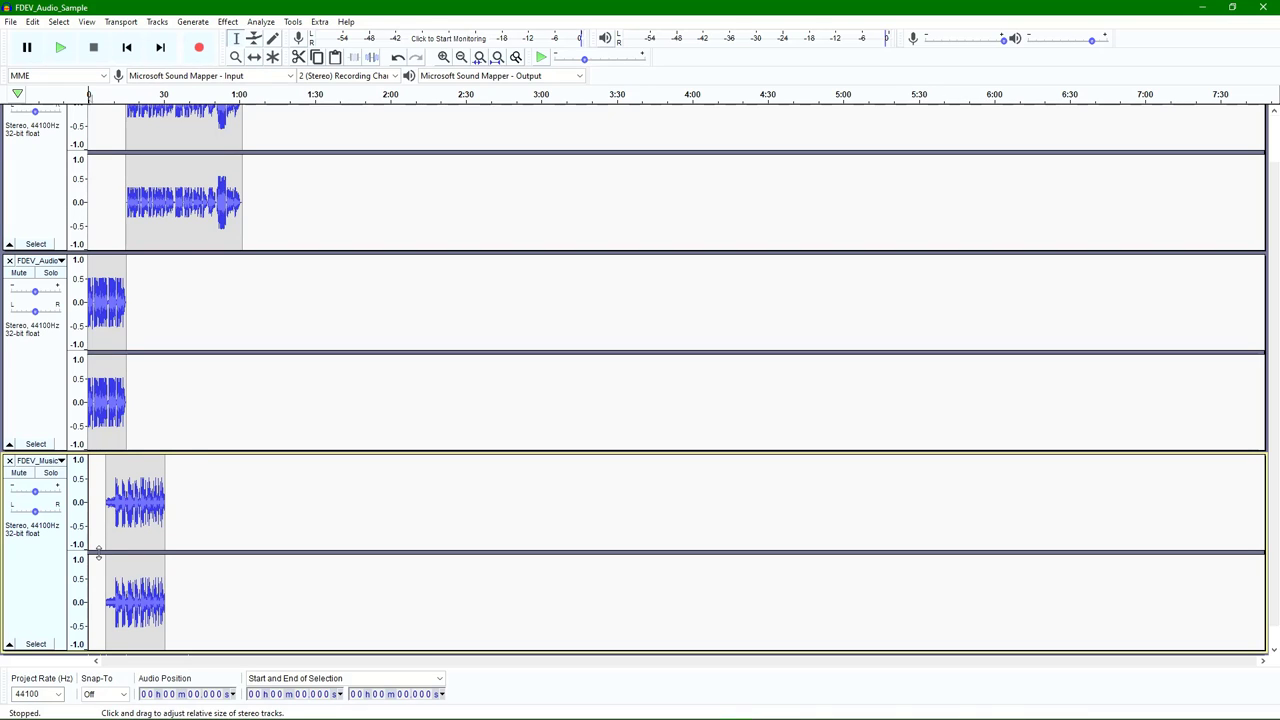
left_click_drag(165, 525, 106, 523)
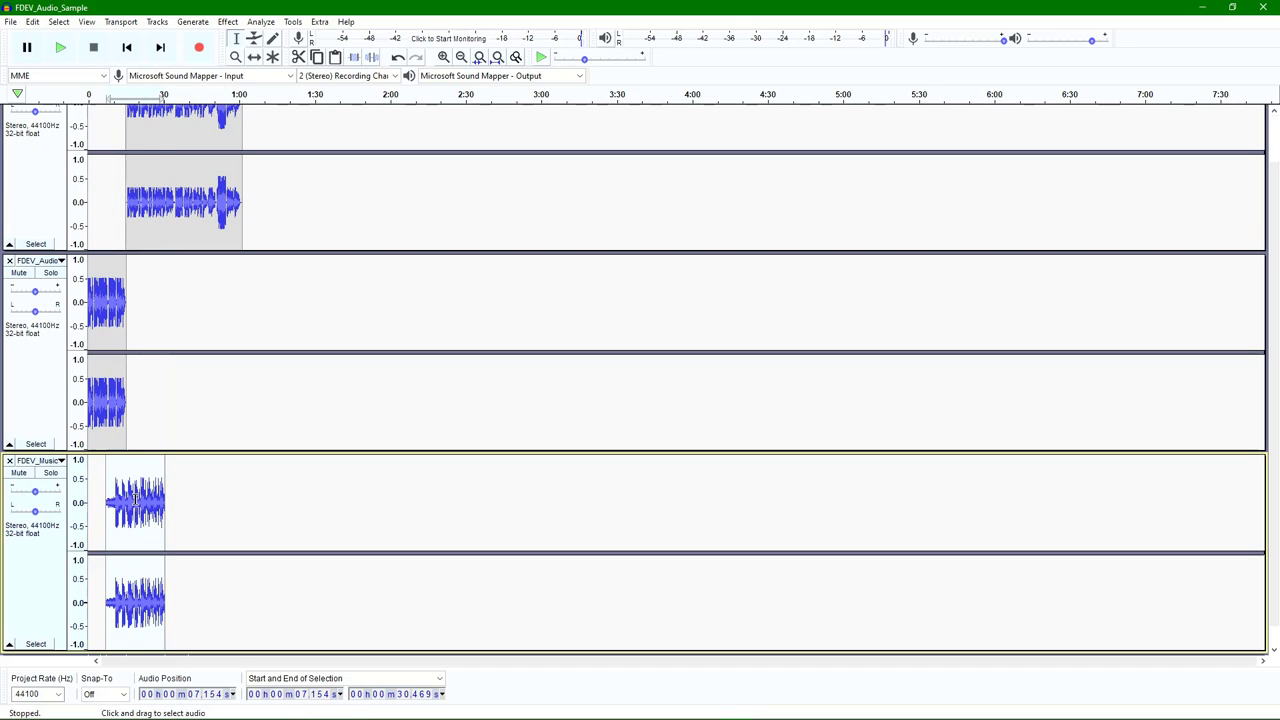
left_click(192, 22)
mouse_move(224, 22)
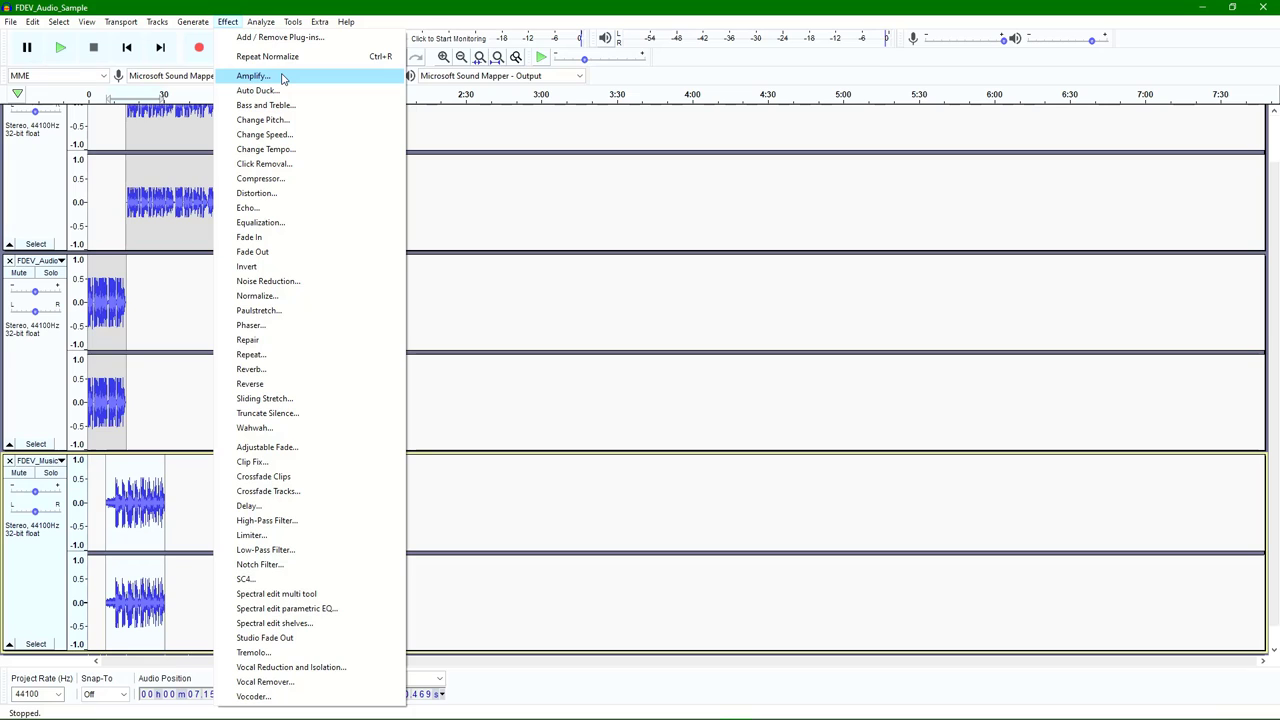
left_click(331, 5)
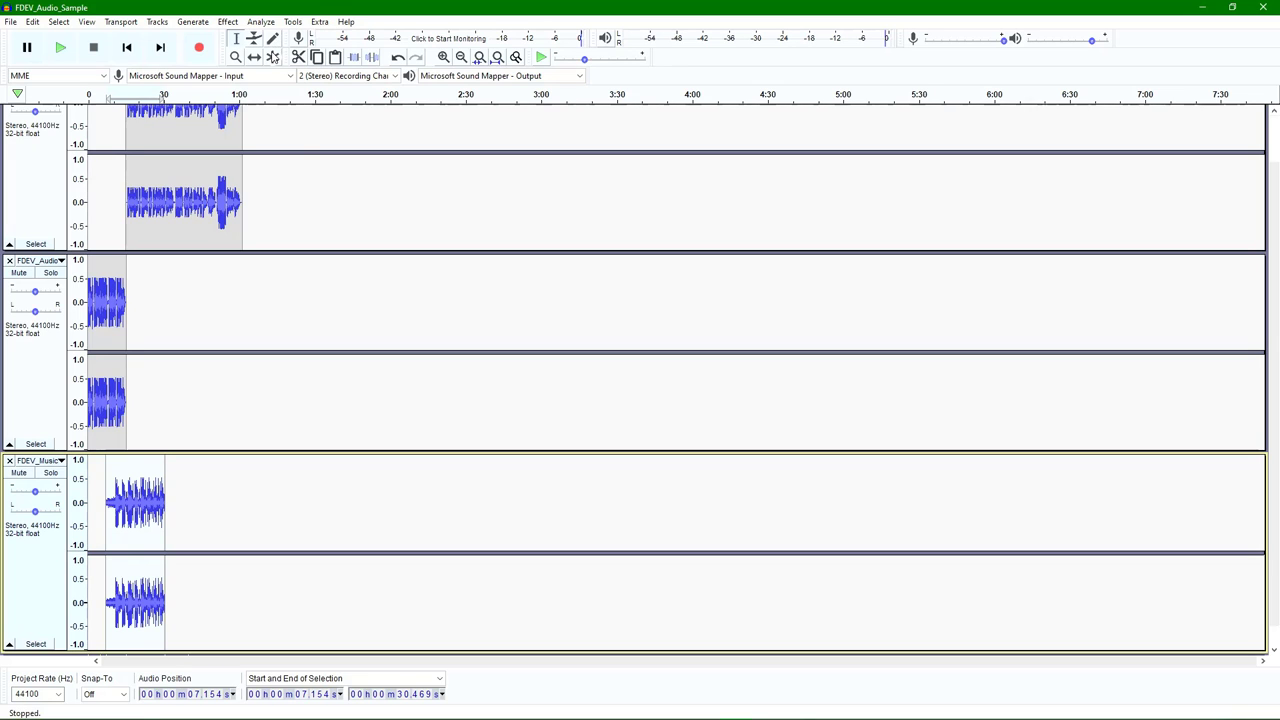
Step: Lower the whole music clip's amplitude evenly to about 0.7 with the Envelope tool
left_click(255, 39)
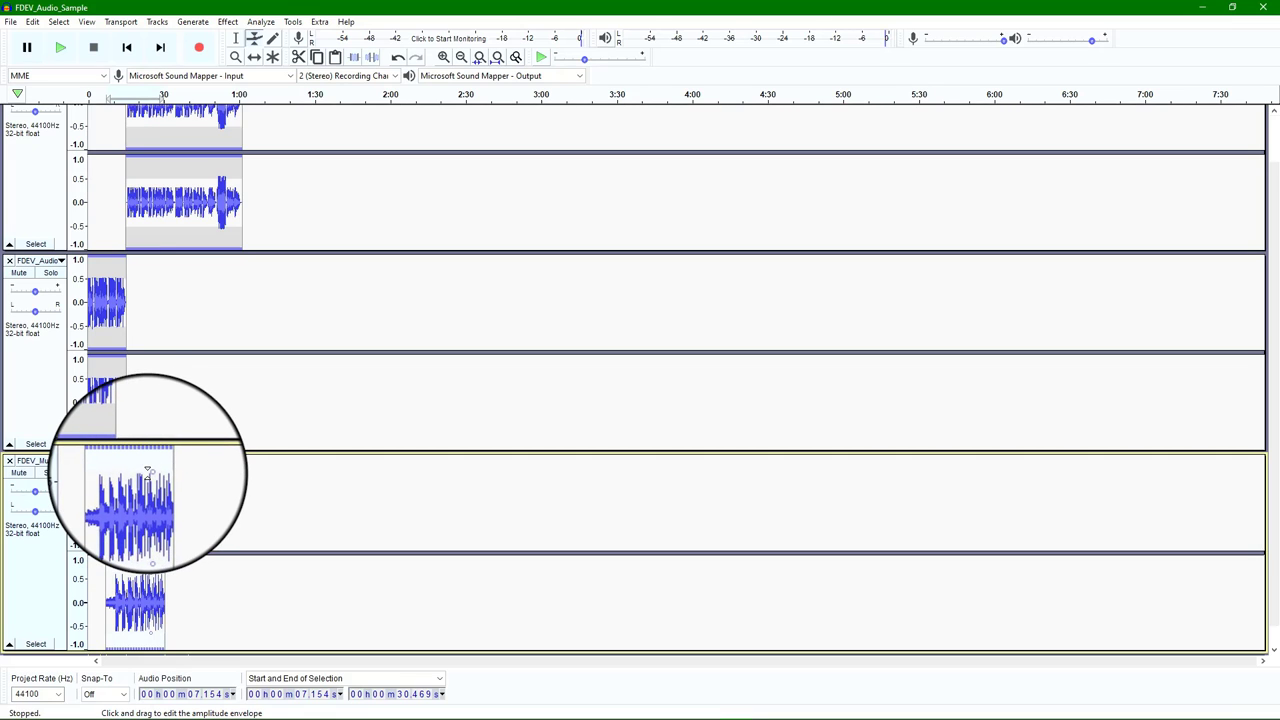
left_click(443, 57)
left_click(443, 57)
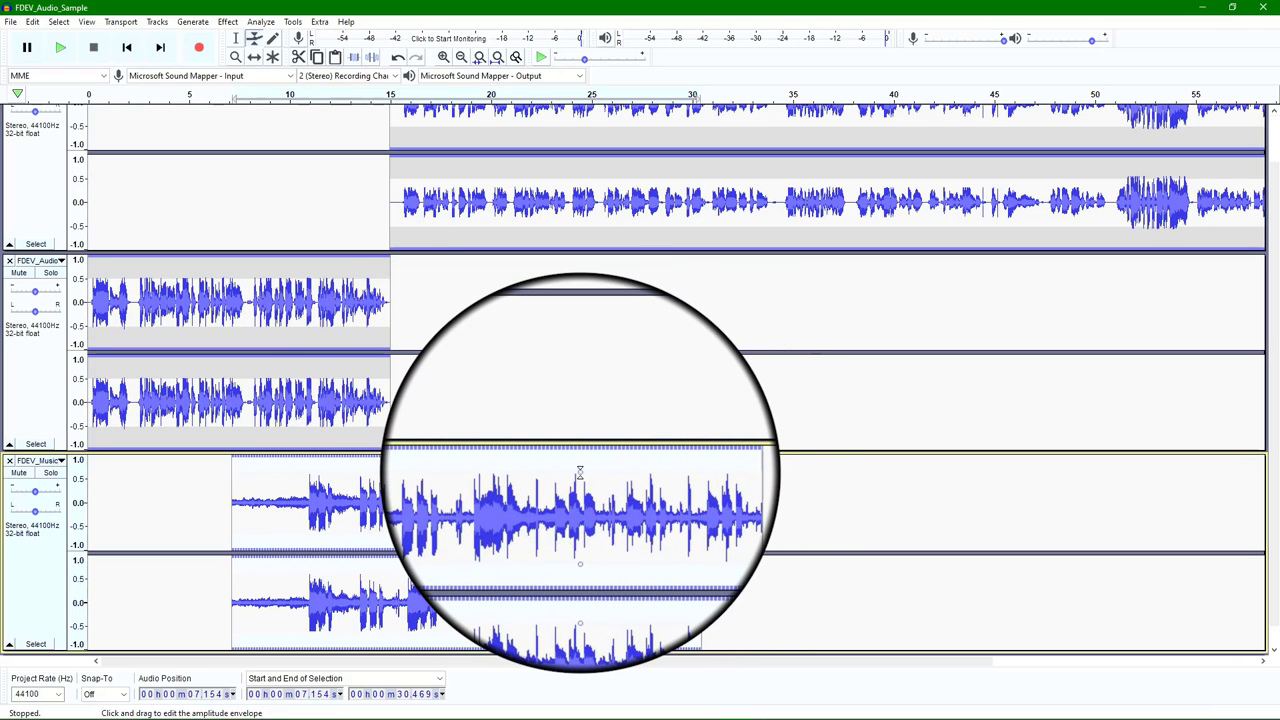
left_click_drag(580, 470, 583, 485)
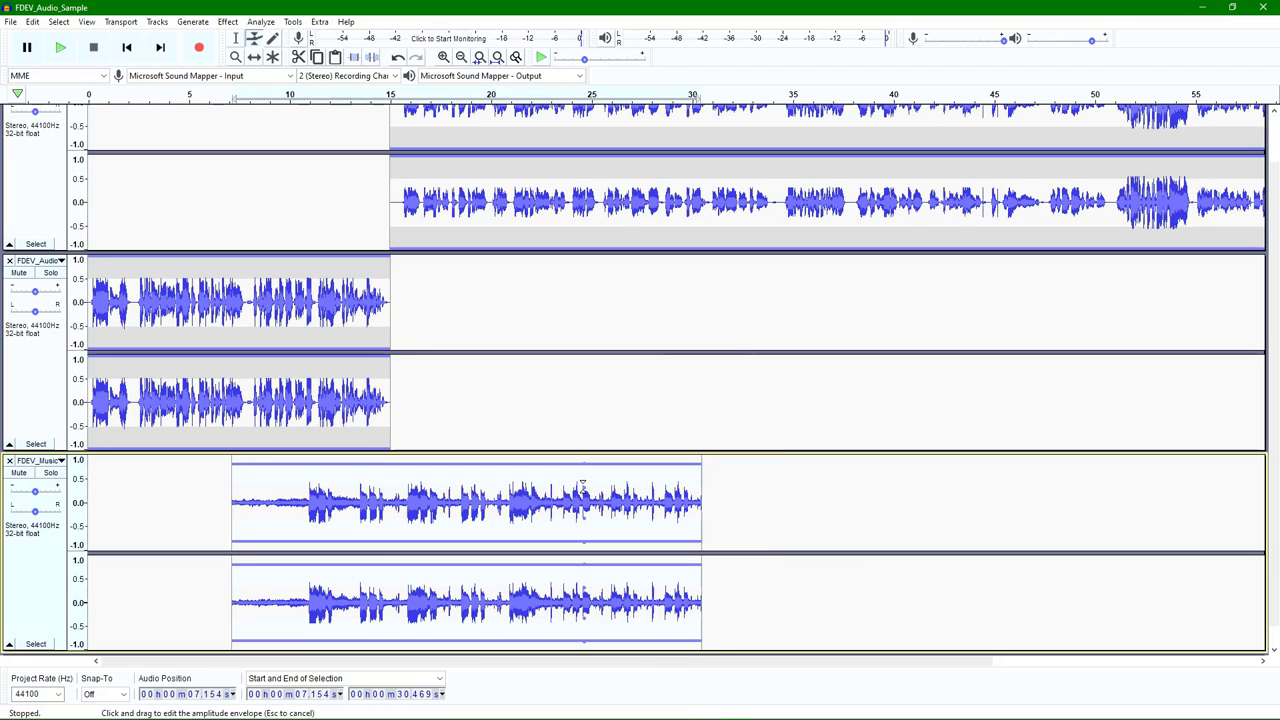
left_click_drag(583, 488, 583, 491)
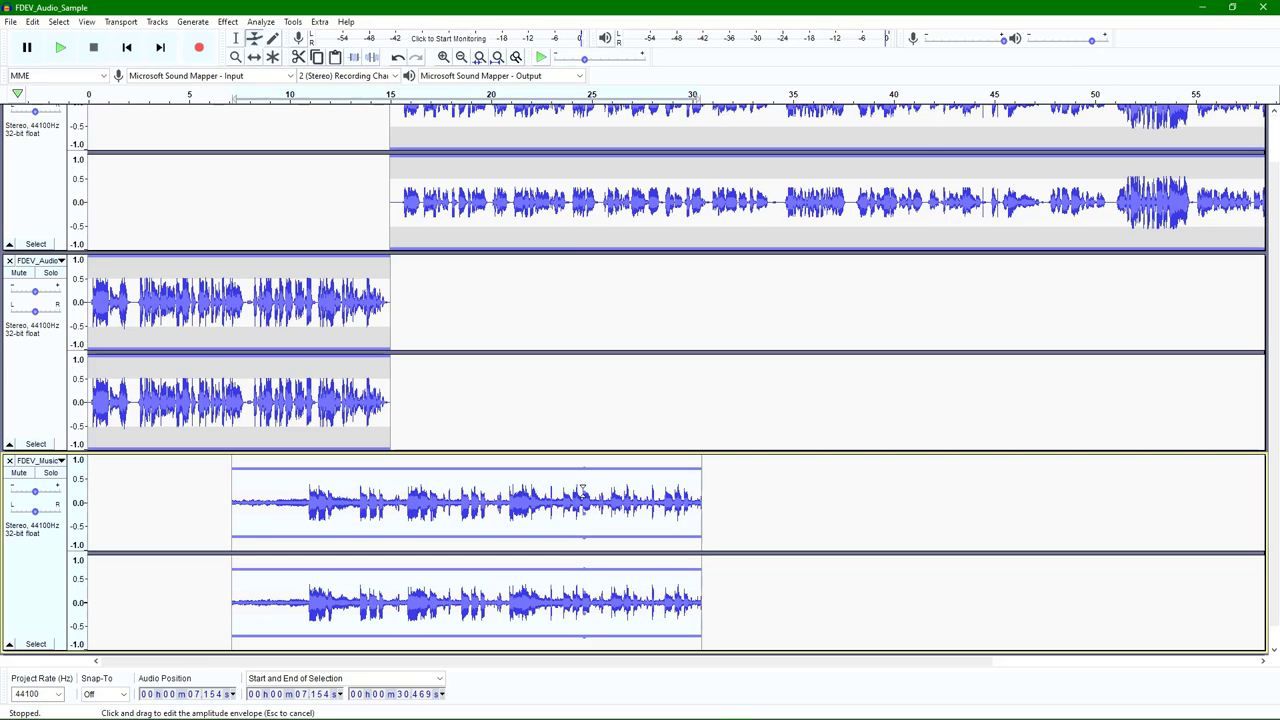
left_click_drag(583, 491, 583, 491)
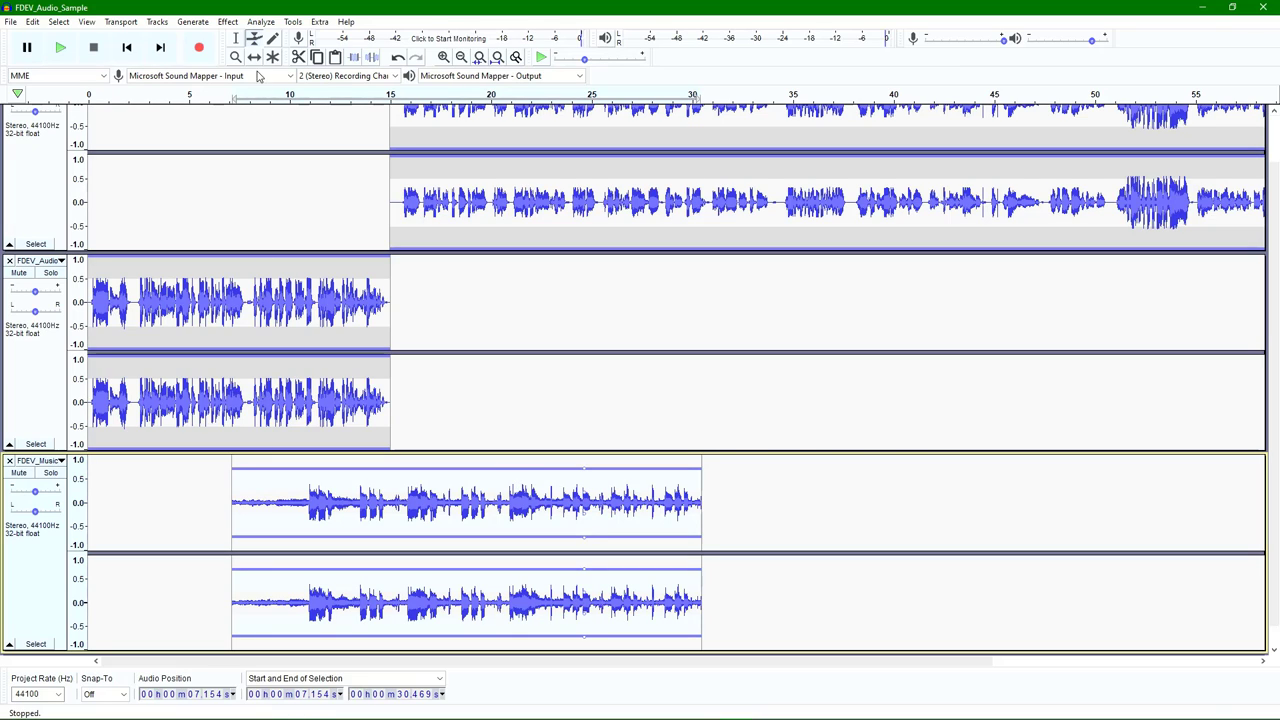
Step: Play the project from the start to check the quieter music against the voice, and stop playback
left_click(237, 38)
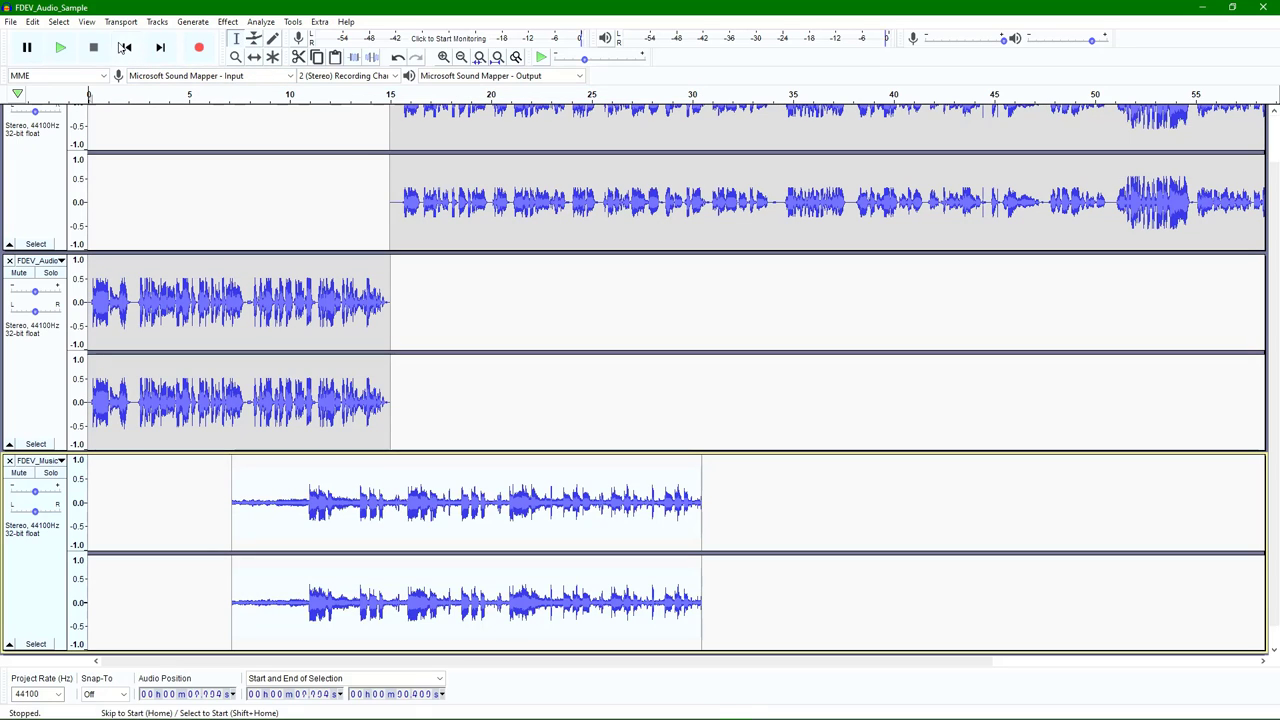
left_click(127, 48)
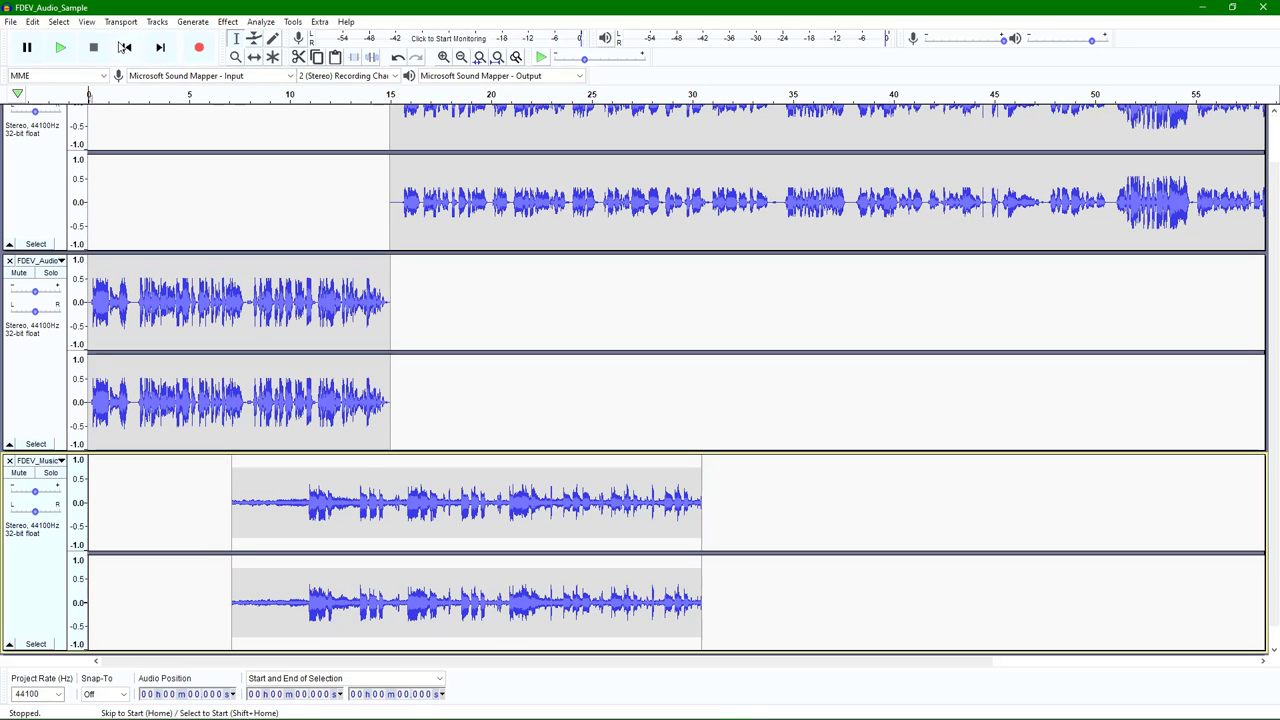
left_click(61, 48)
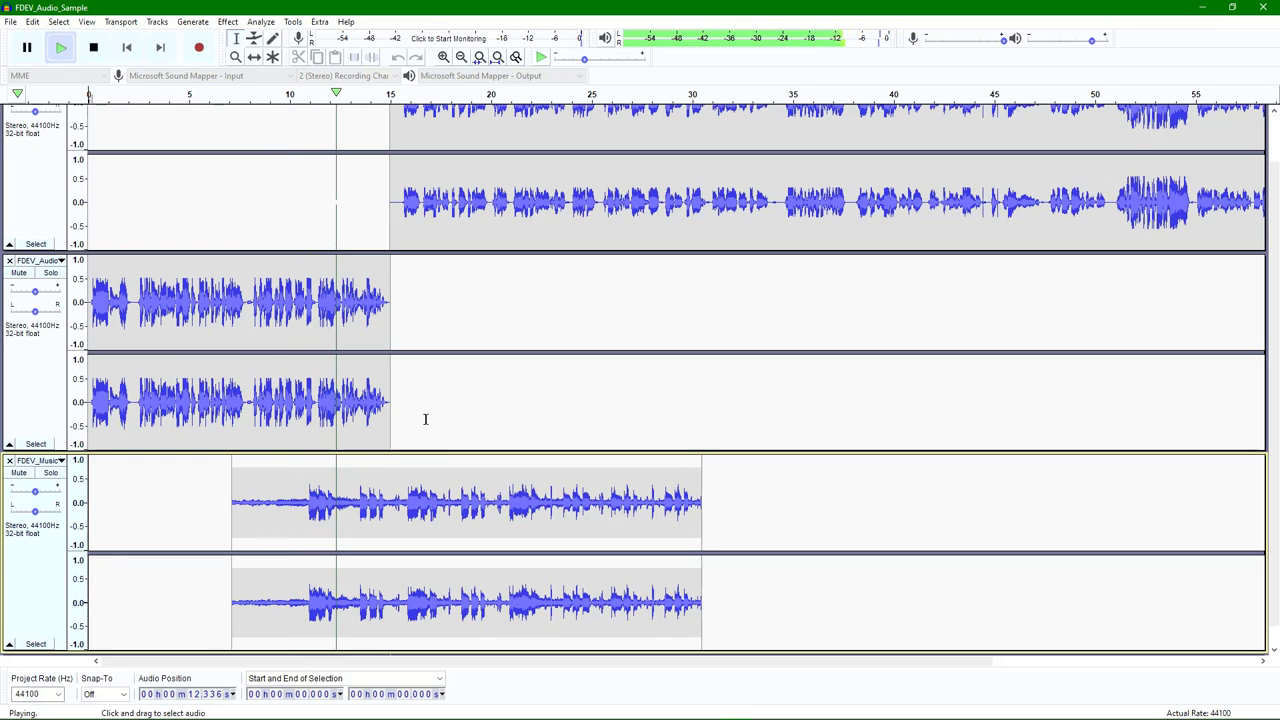
left_click(94, 48)
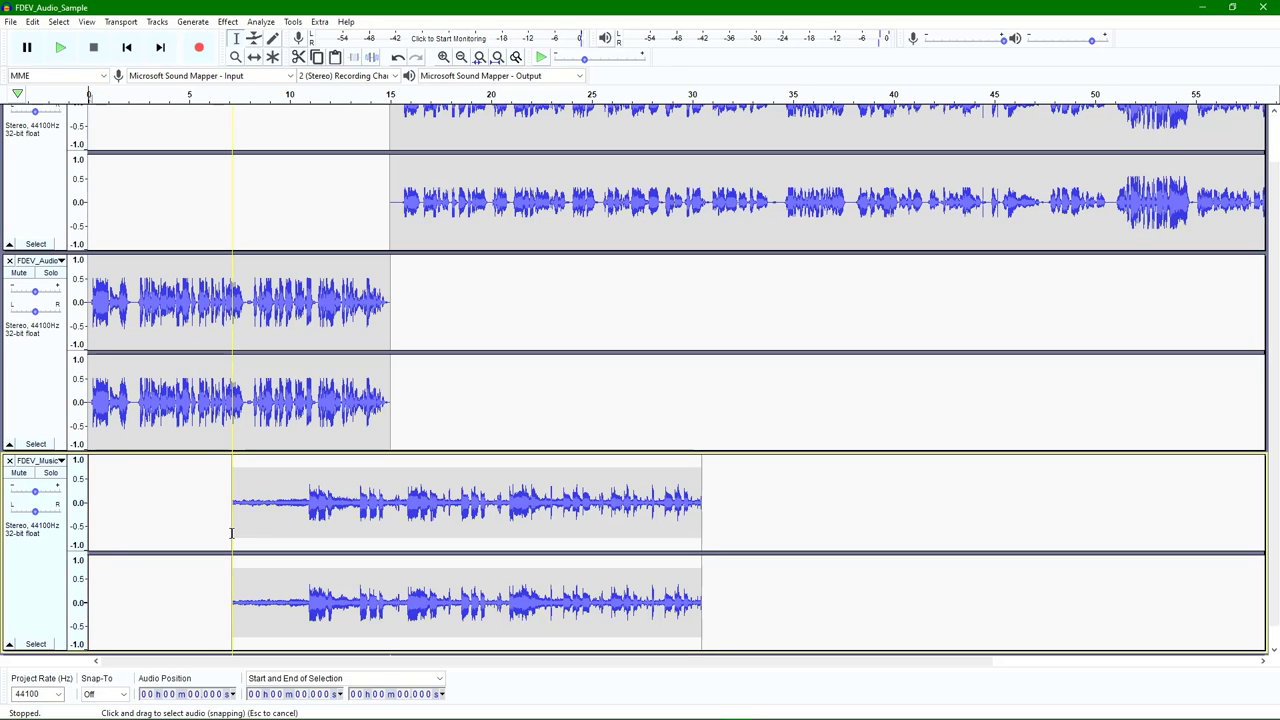
Step: Fade in the music clip's opening from about 7 to 12.6 seconds, and play that section to check the fade
left_click(238, 39)
left_click(229, 541)
left_click_drag(228, 542, 341, 537)
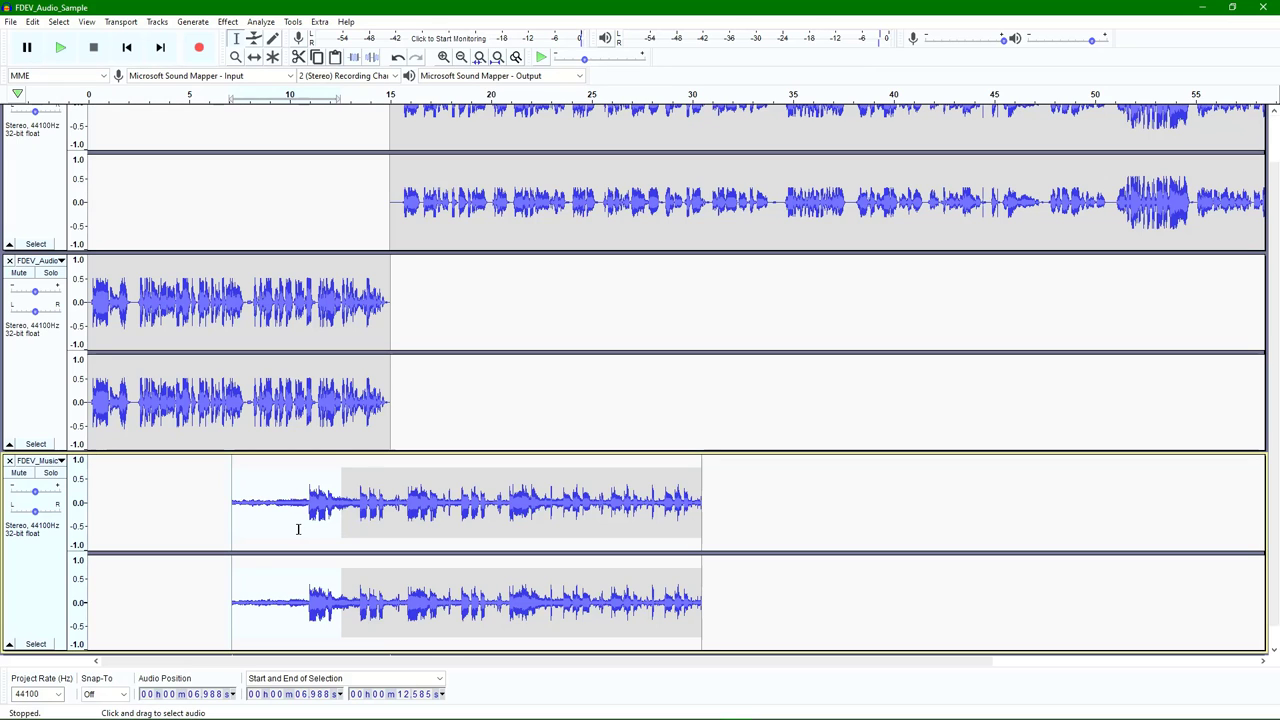
left_click(232, 22)
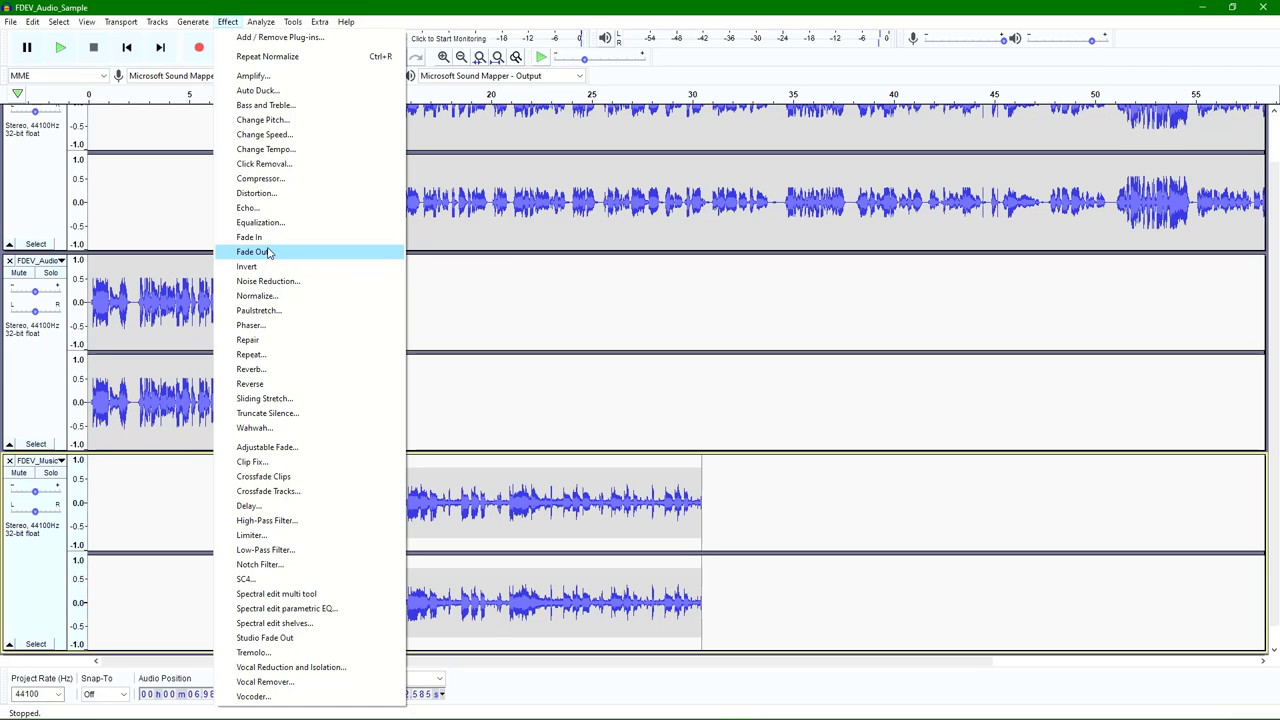
left_click(269, 241)
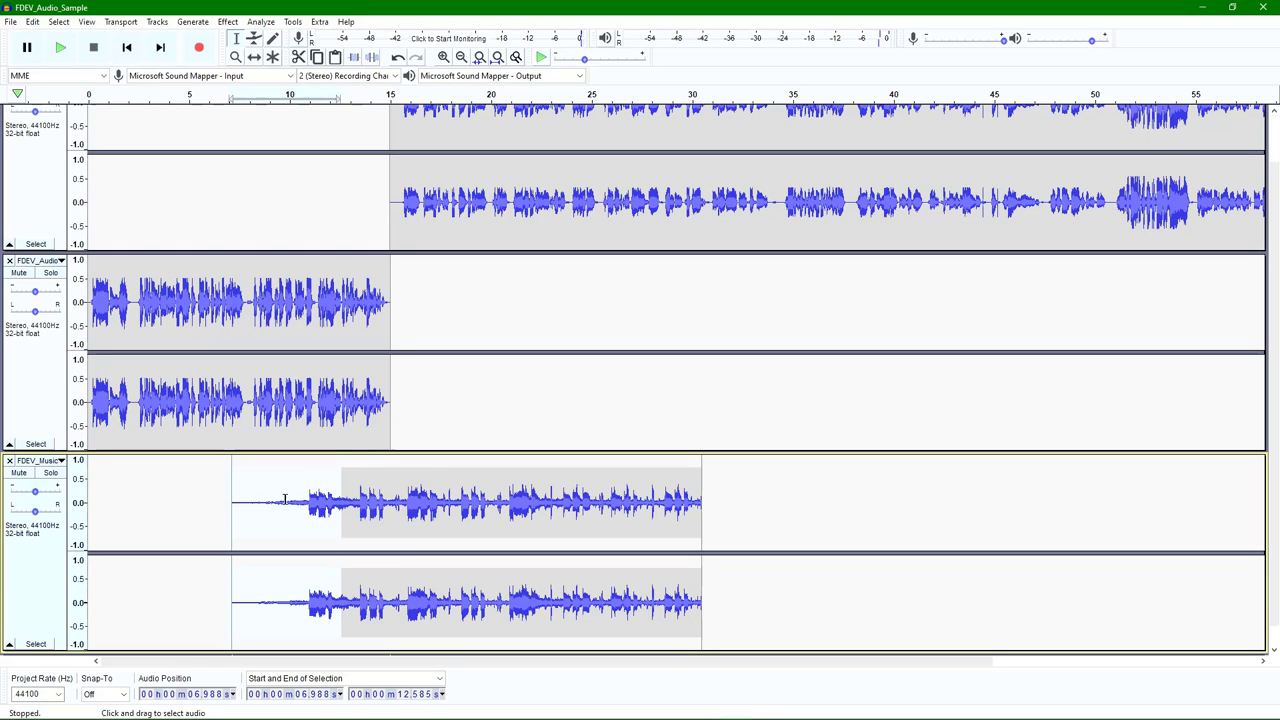
left_click(226, 94)
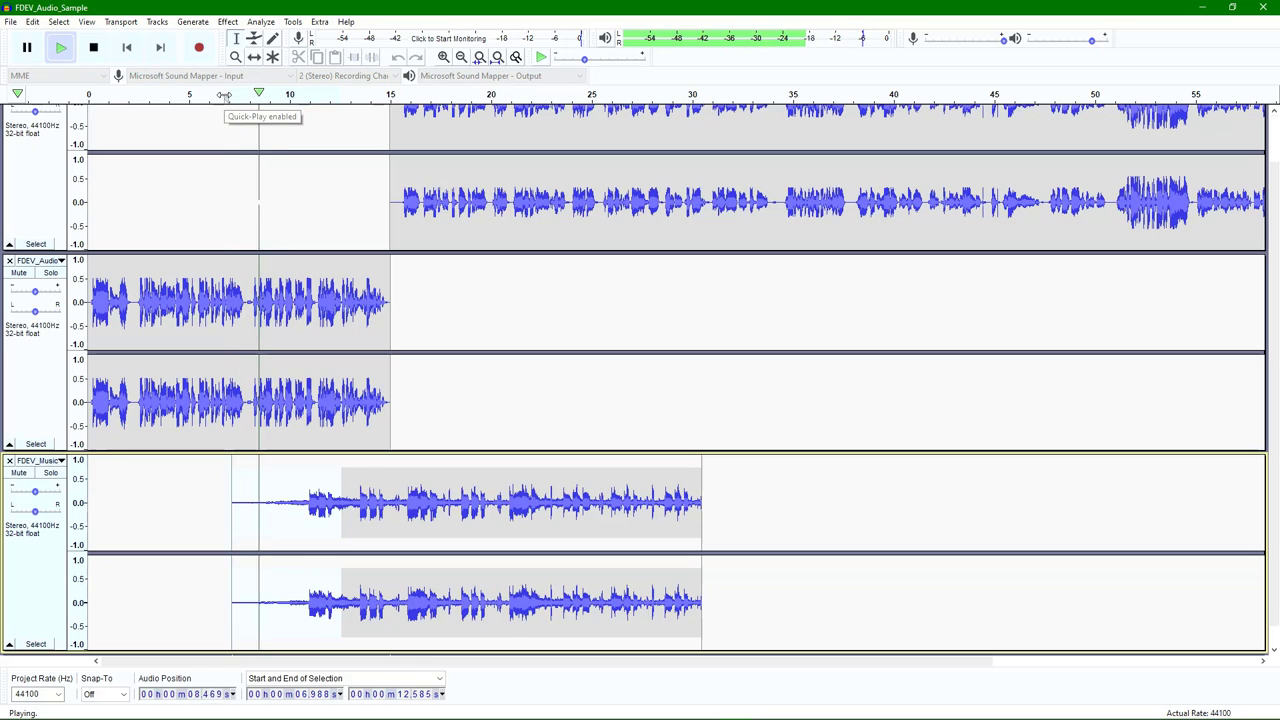
left_click(94, 47)
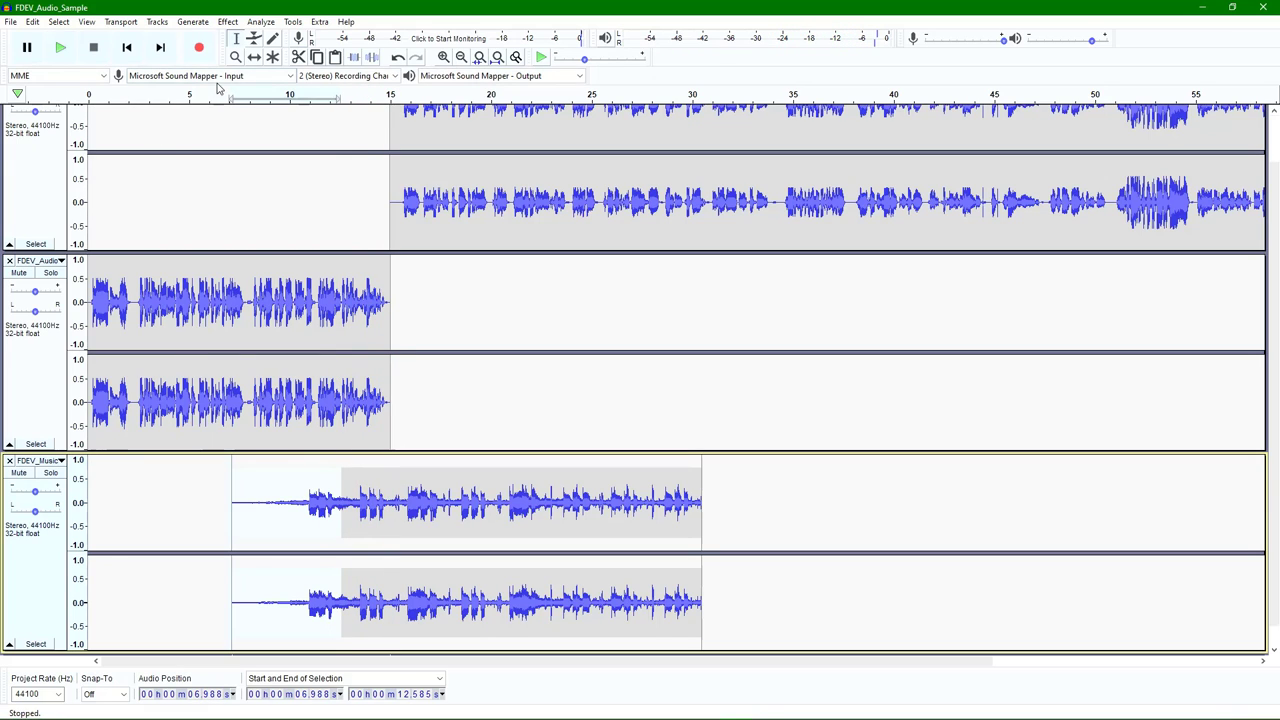
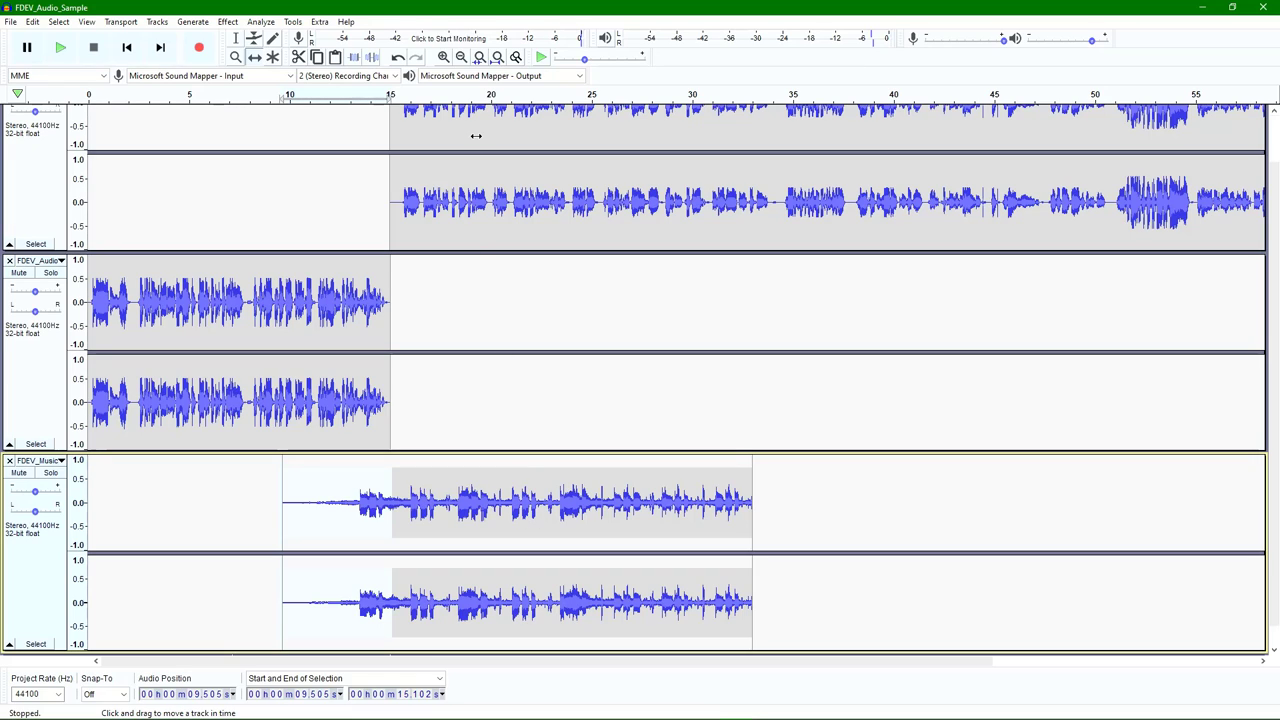
Step: Shift the voice sample clip later with the Time Shift tool so it starts at about 27.4 seconds
scroll(456, 170, "up", 2)
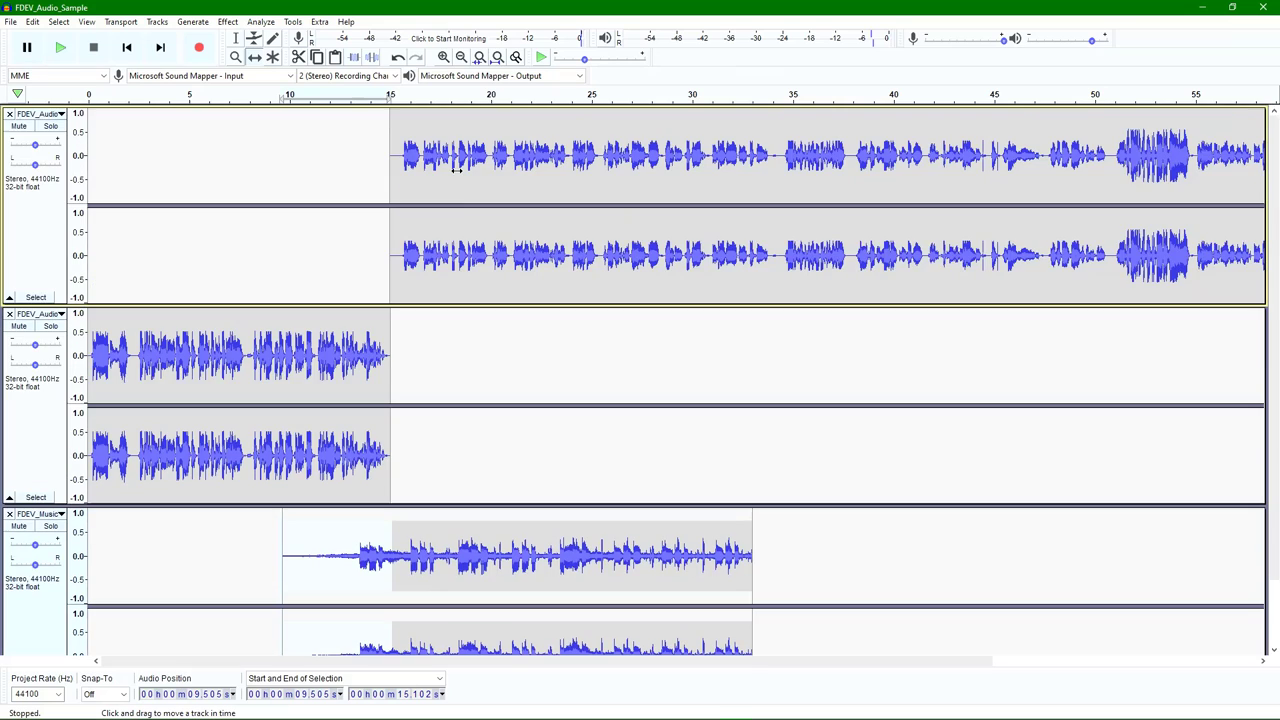
left_click(255, 57)
left_click_drag(417, 186, 680, 216)
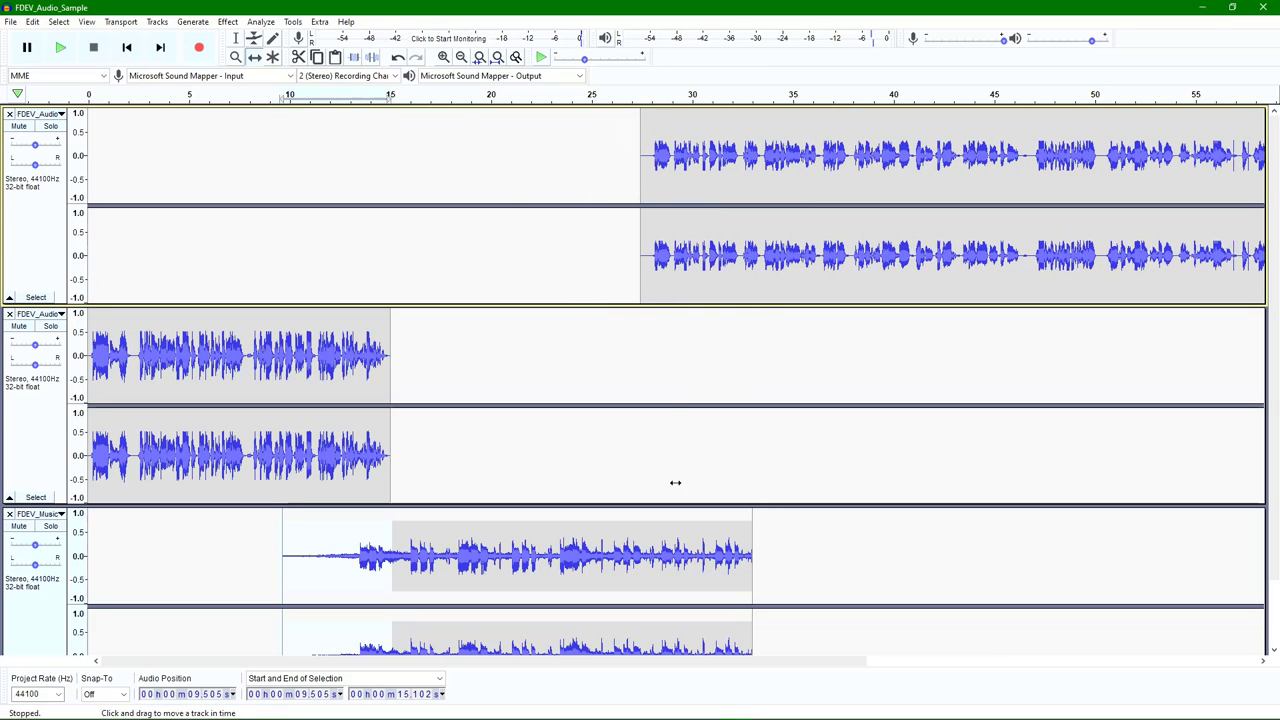
Step: Fade out the music clip's ending from about 27.2 to 33.2 seconds, and play from about 25 seconds to check the fade
scroll(663, 527, "down", 1)
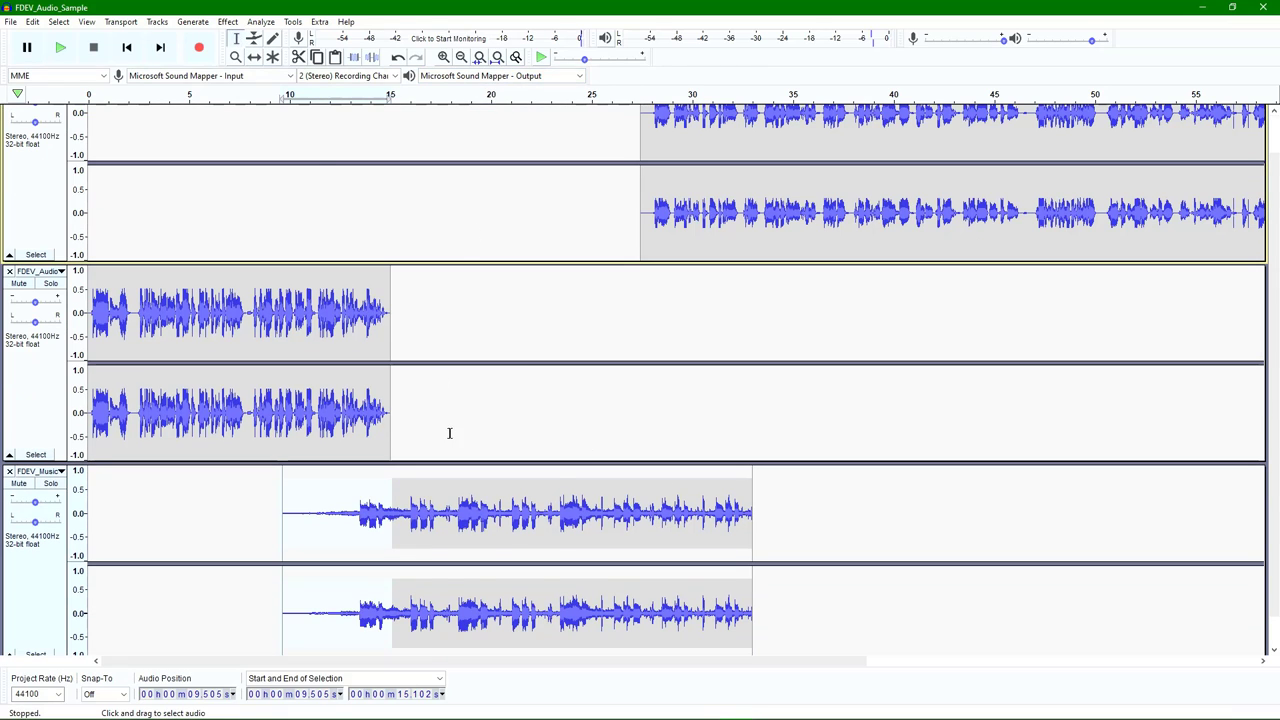
left_click(756, 594)
left_click_drag(756, 594, 634, 594)
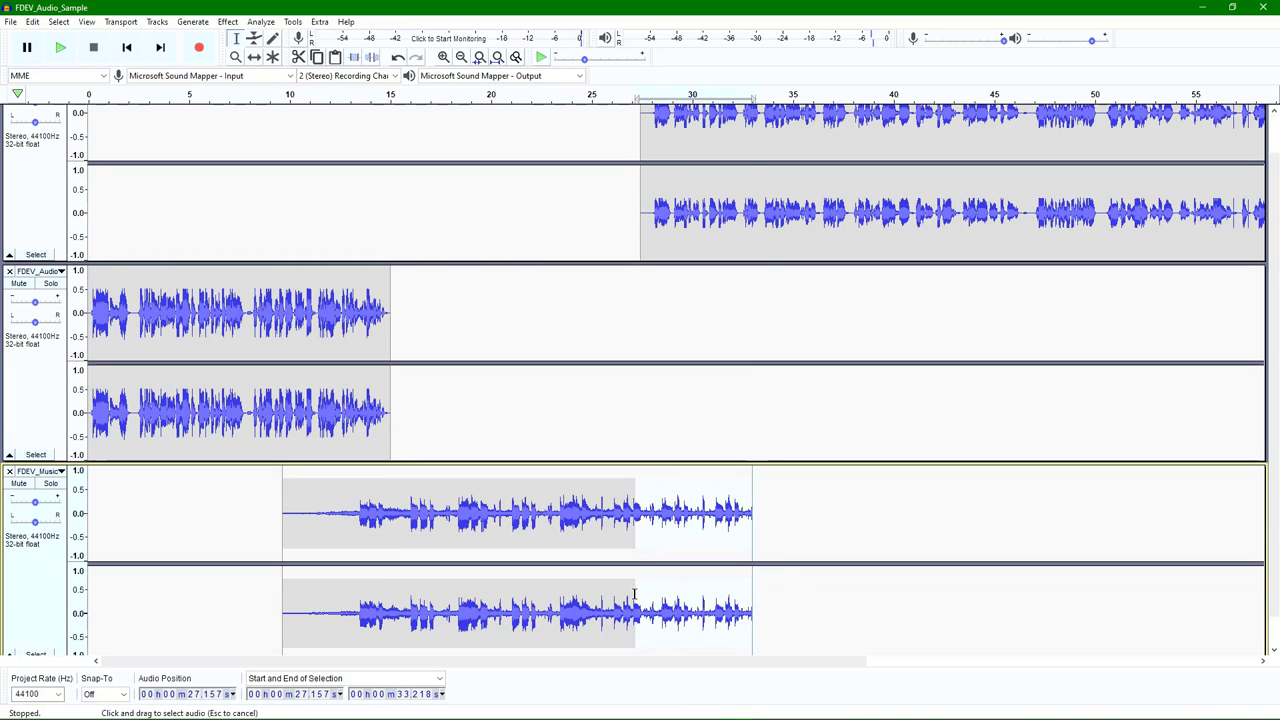
scroll(637, 477, "down", 1)
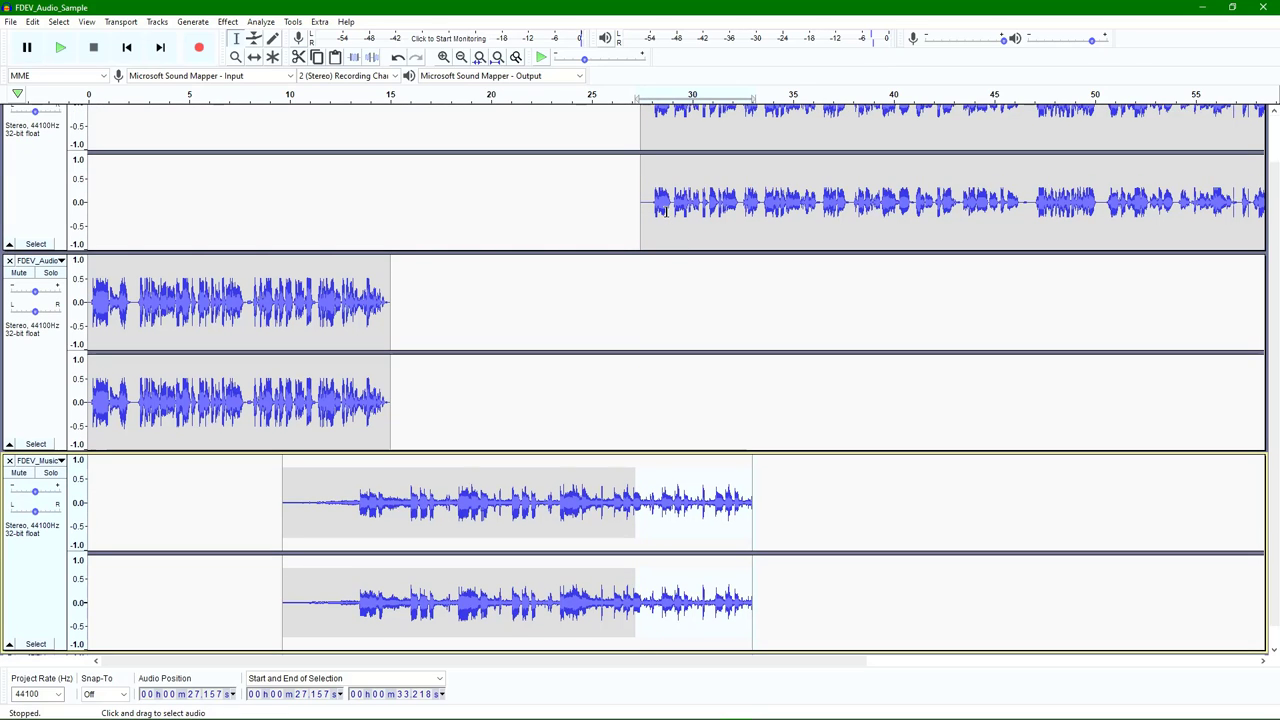
left_click(227, 21)
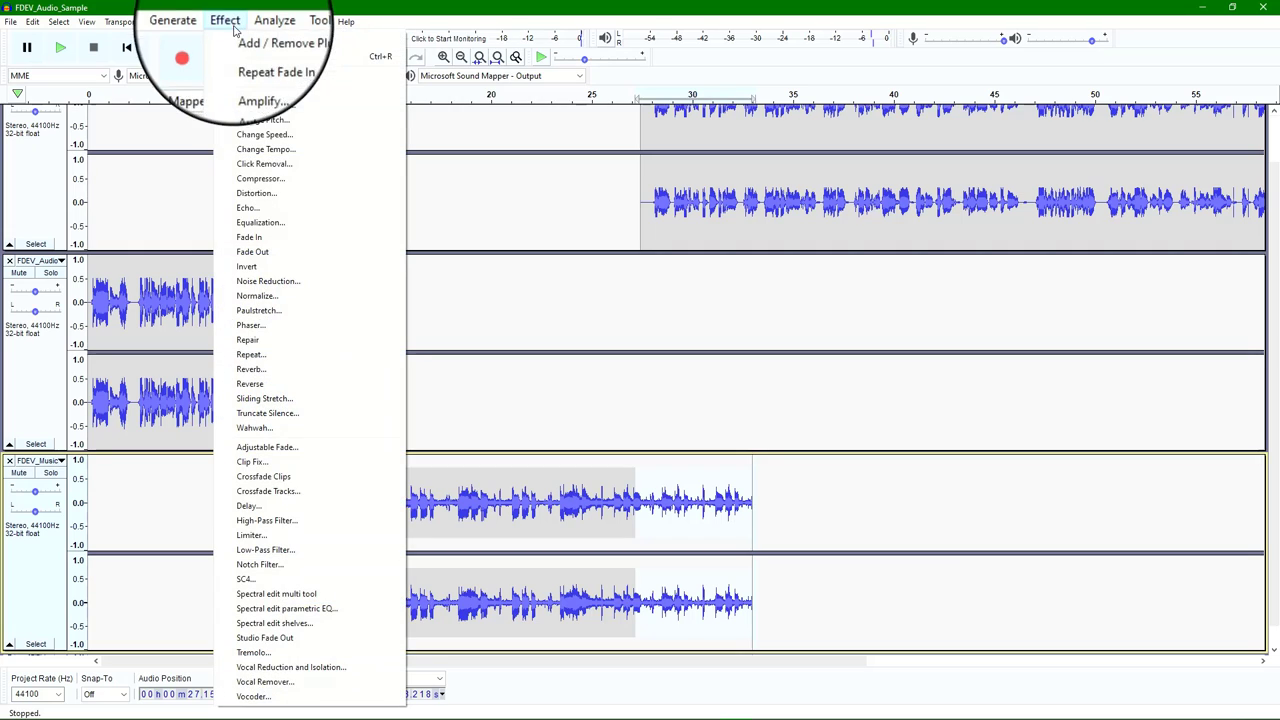
left_click(267, 256)
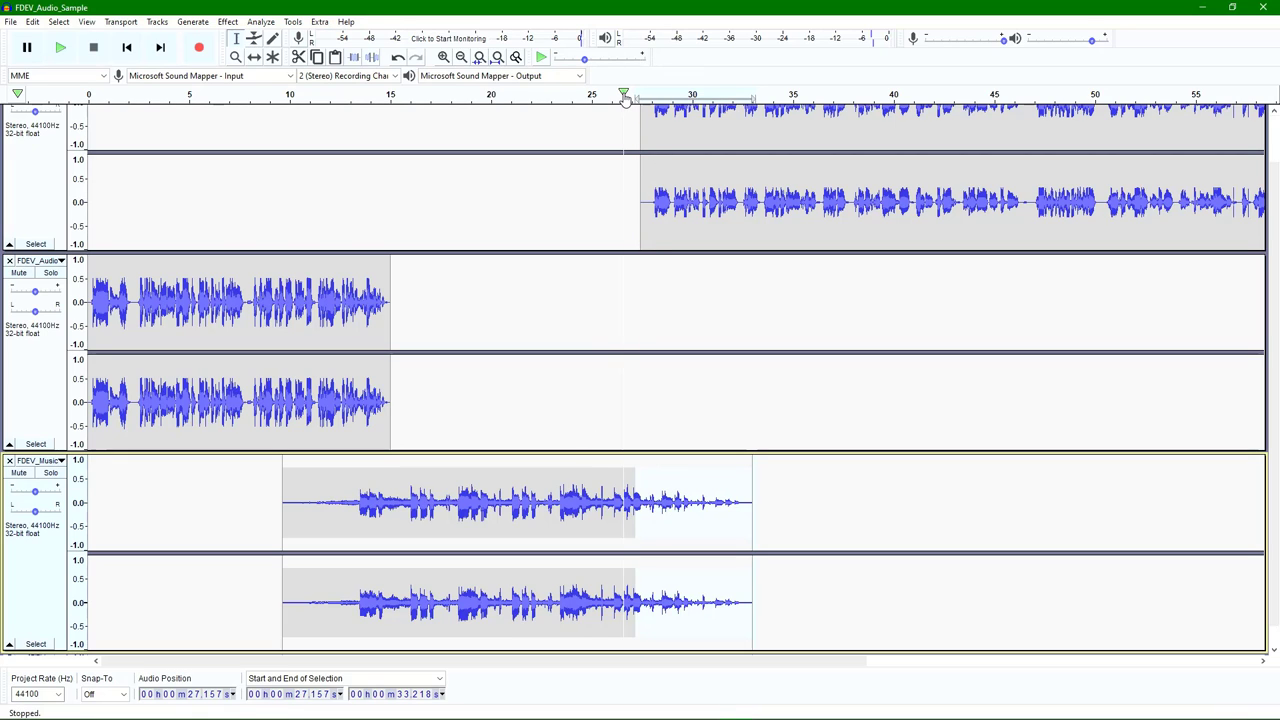
left_click(592, 95)
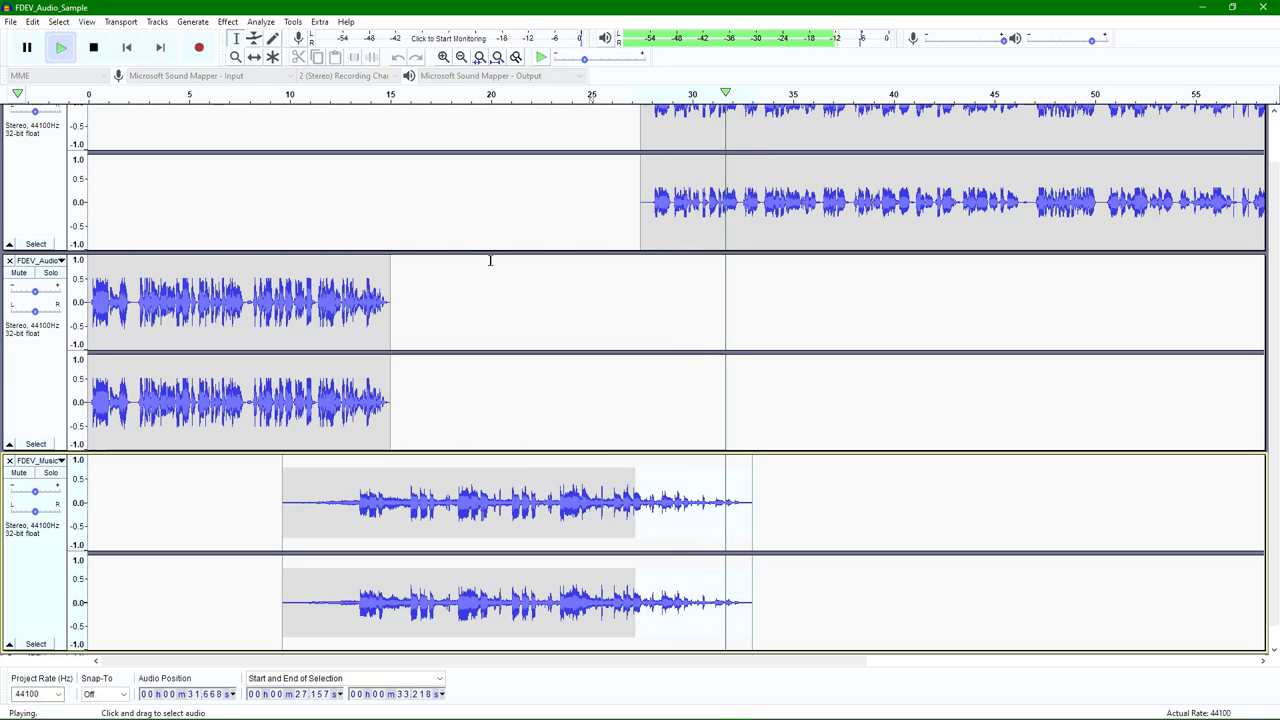
left_click(95, 48)
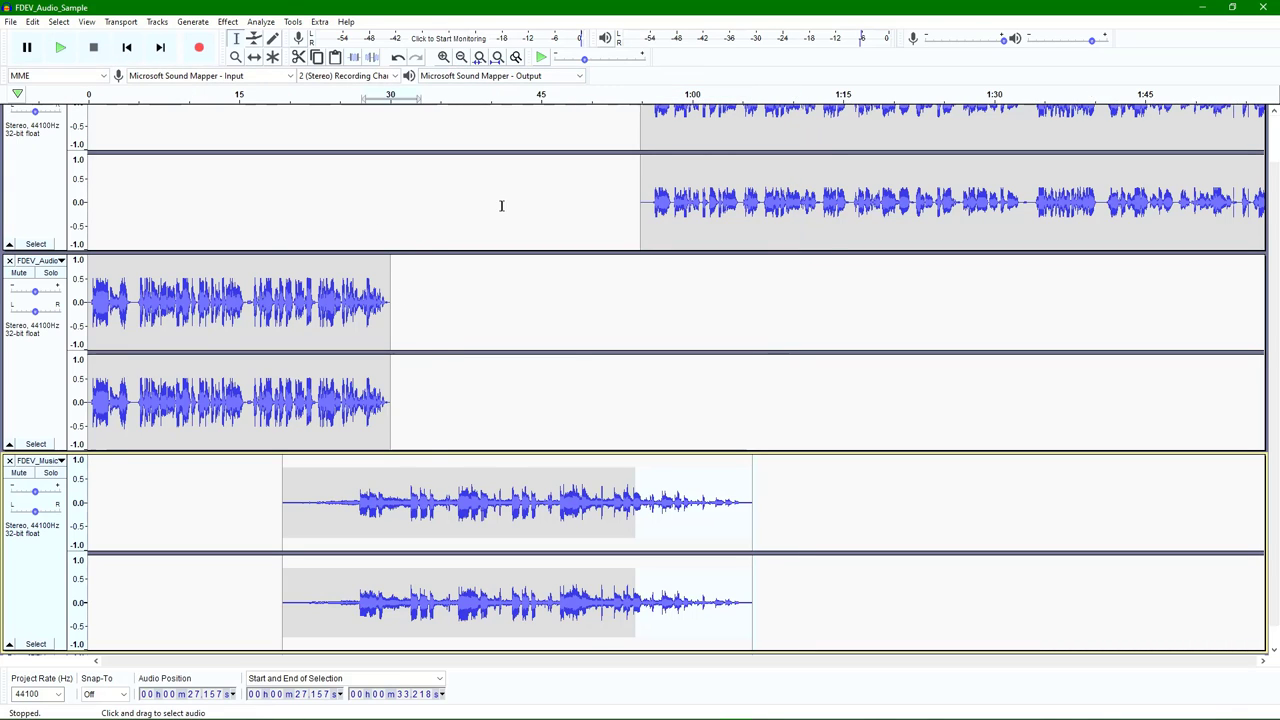
Step: Zoom out the timeline and reduce the heights of the voice sample and intro tracks so all three tracks fit
key("ctrl+3")
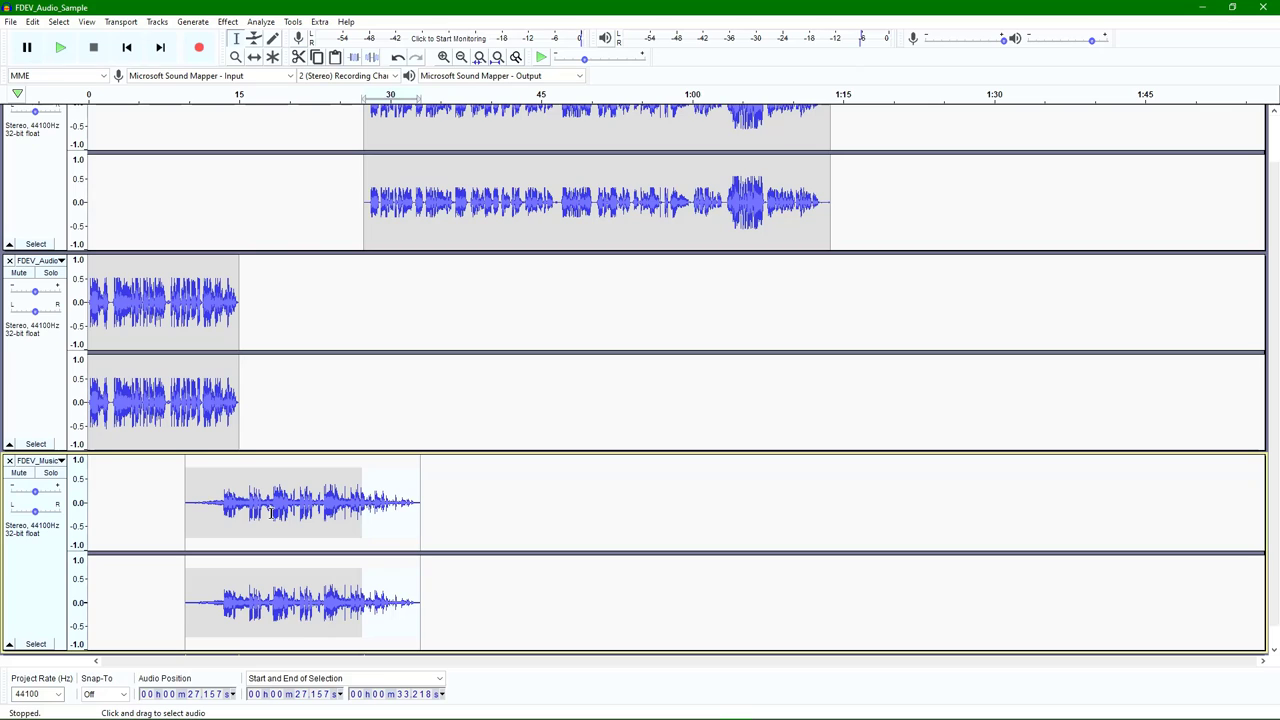
left_click(461, 57)
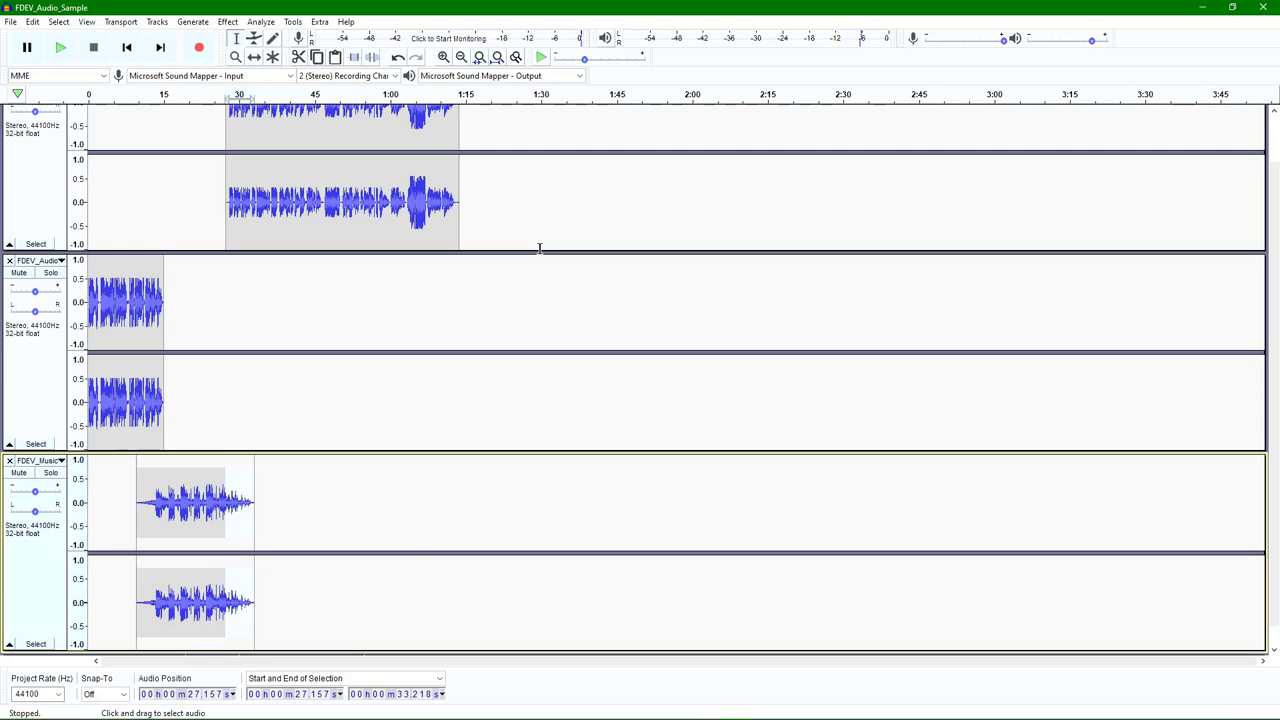
left_click_drag(539, 248, 545, 238)
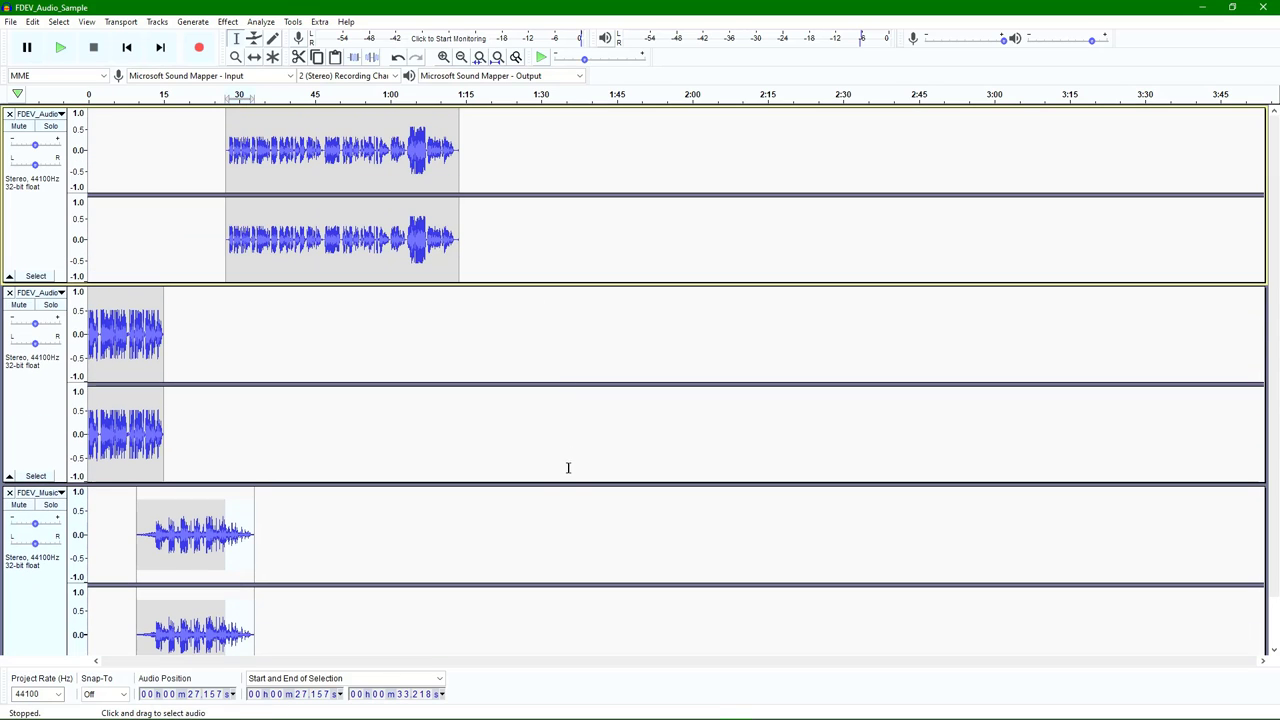
left_click_drag(569, 483, 570, 445)
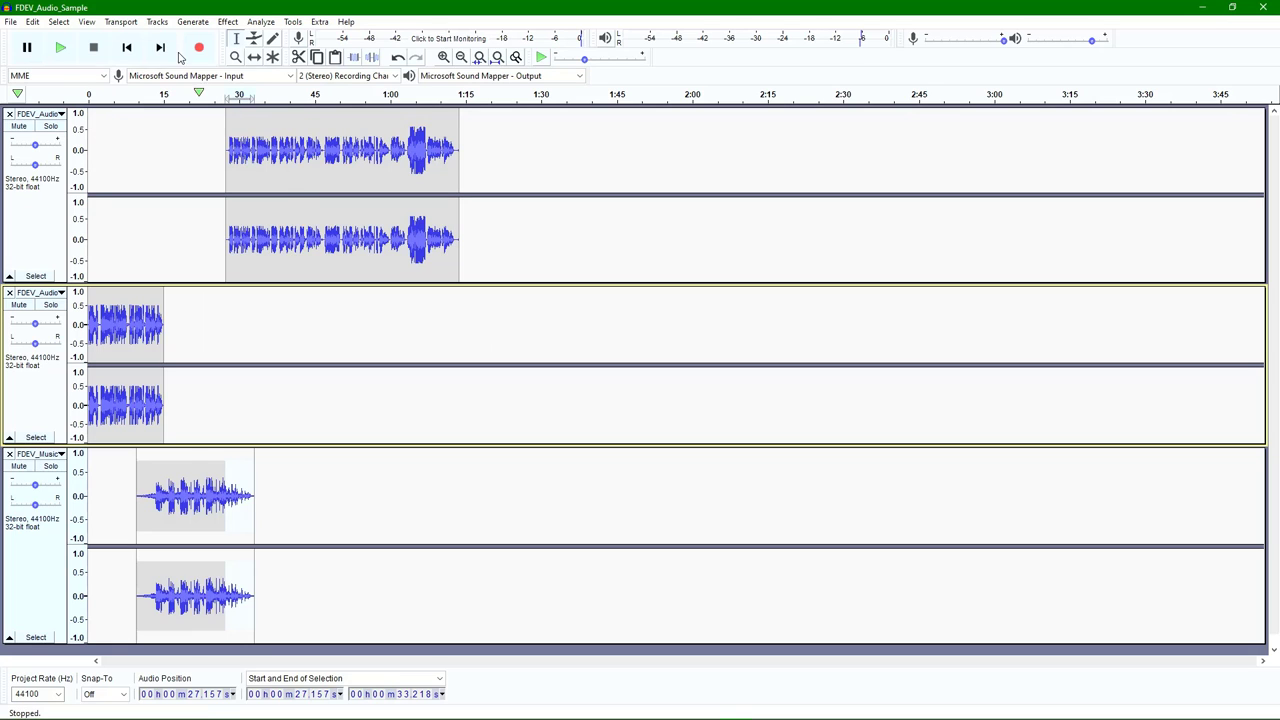
Step: Add a new empty stereo track to the project
left_click(157, 21)
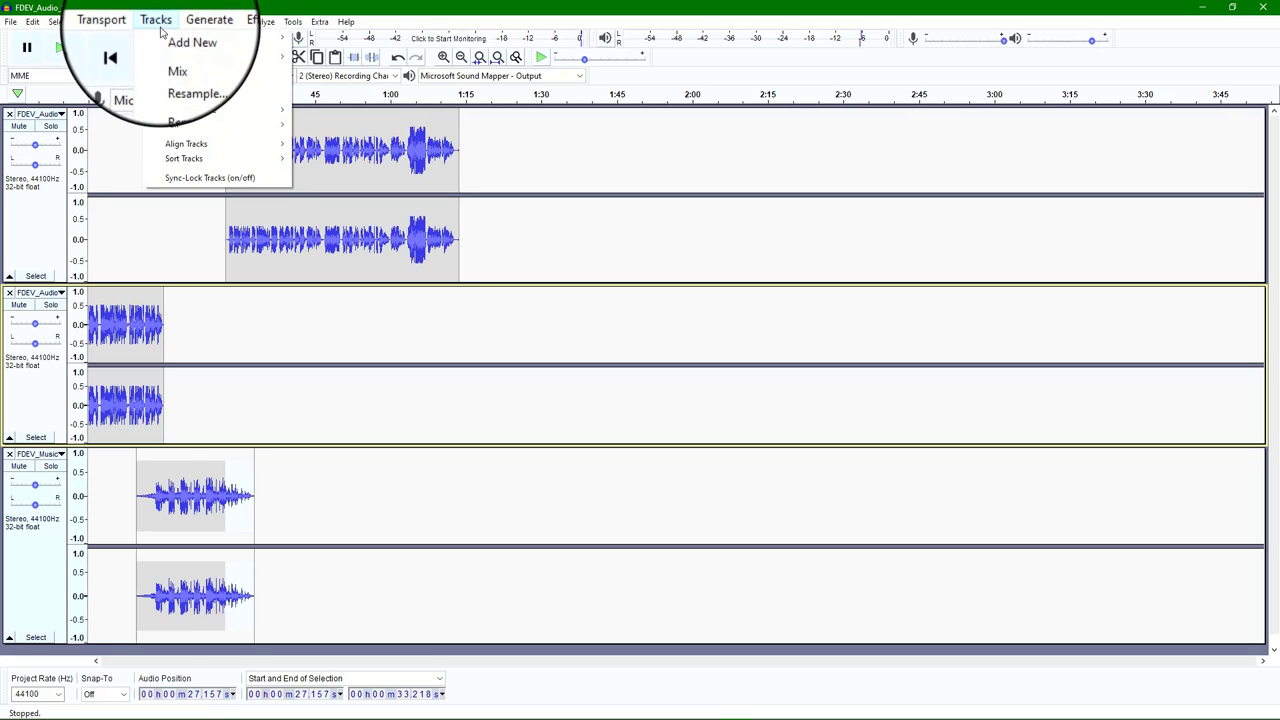
mouse_move(170, 40)
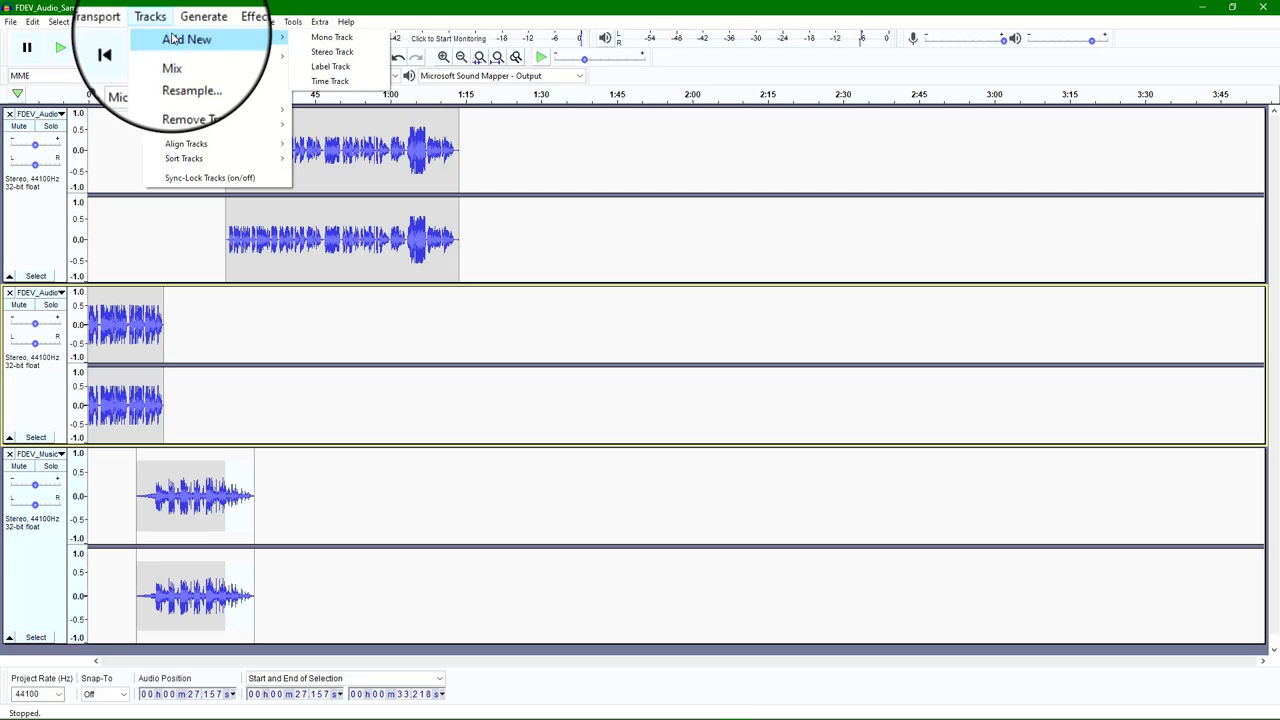
mouse_move(243, 26)
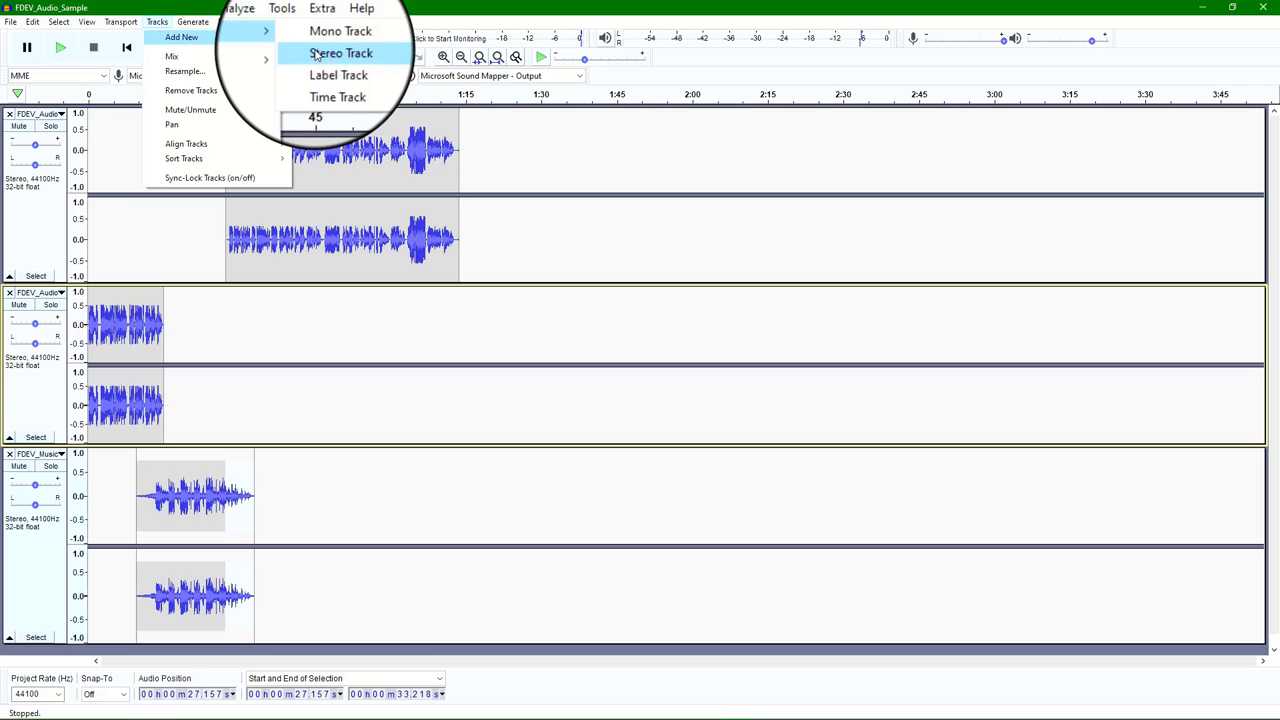
left_click(316, 53)
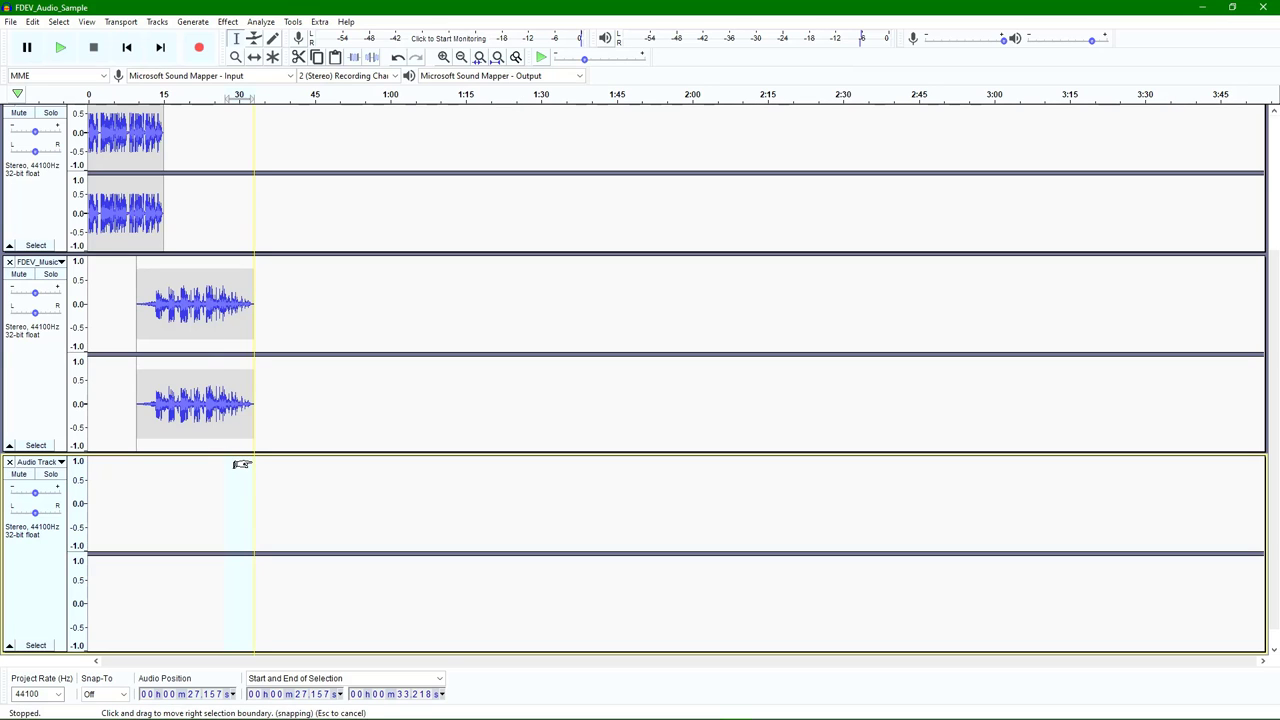
Step: Mute and collapse the voice sample, intro and music tracks, and solo the new stereo track
scroll(265, 440, "up", 3)
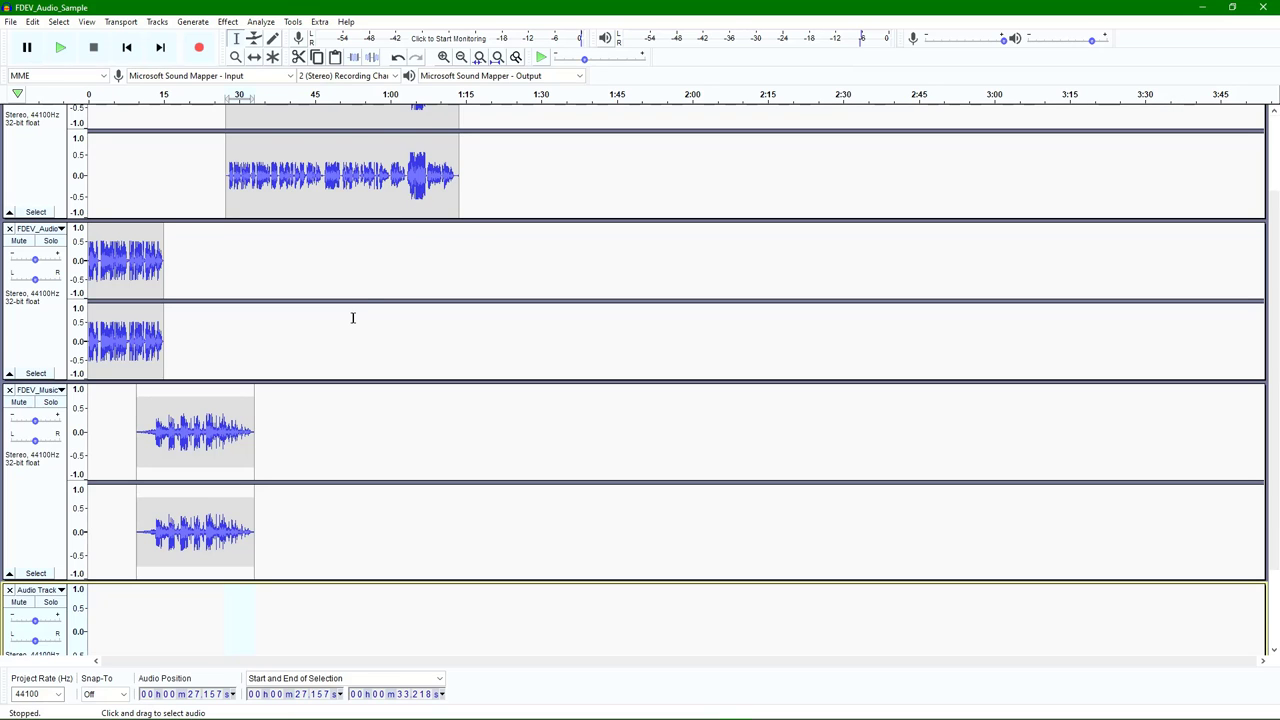
scroll(351, 317, "down", 2)
scroll(120, 260, "up", 3)
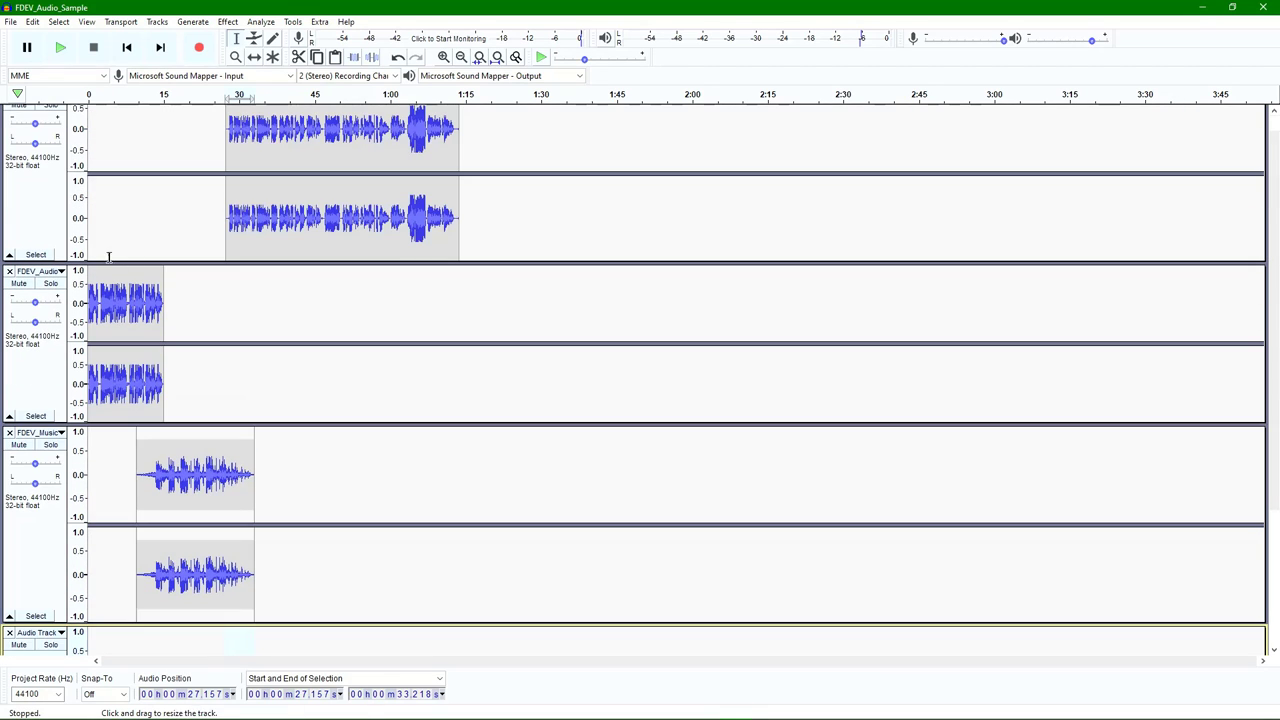
scroll(24, 130, "up", 1)
left_click(19, 126)
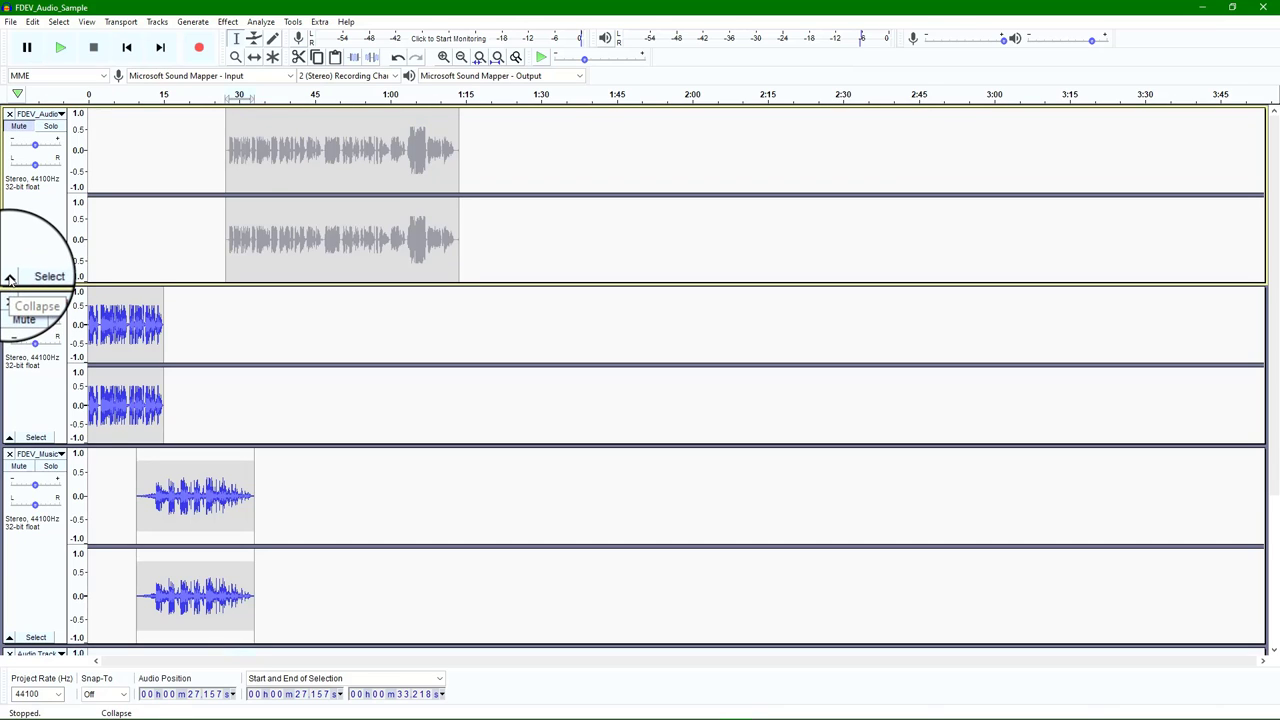
left_click(9, 277)
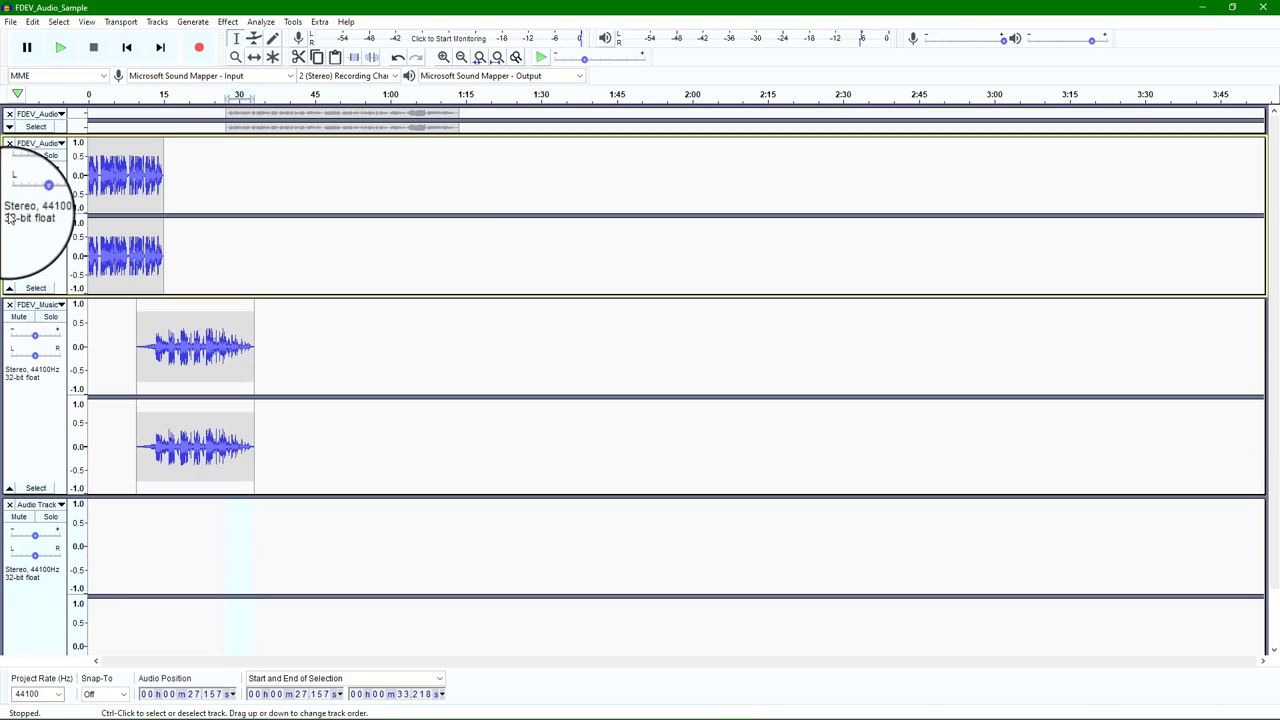
left_click(19, 155)
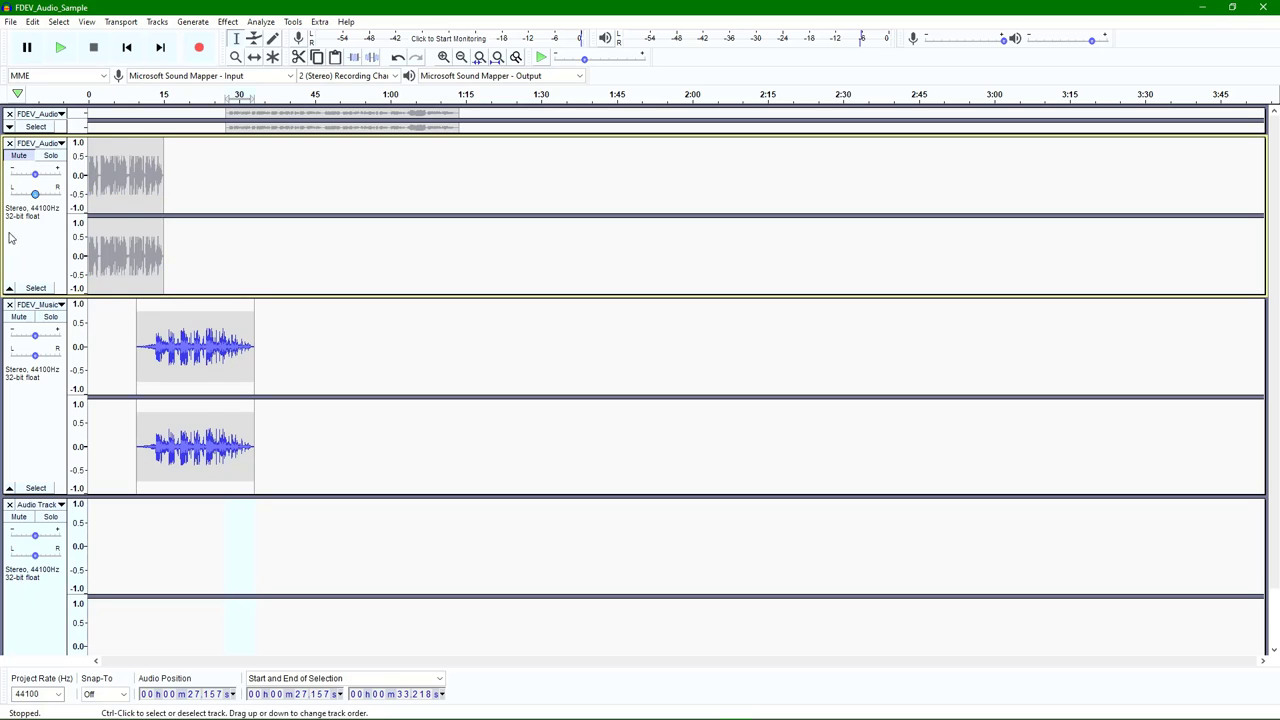
left_click(10, 286)
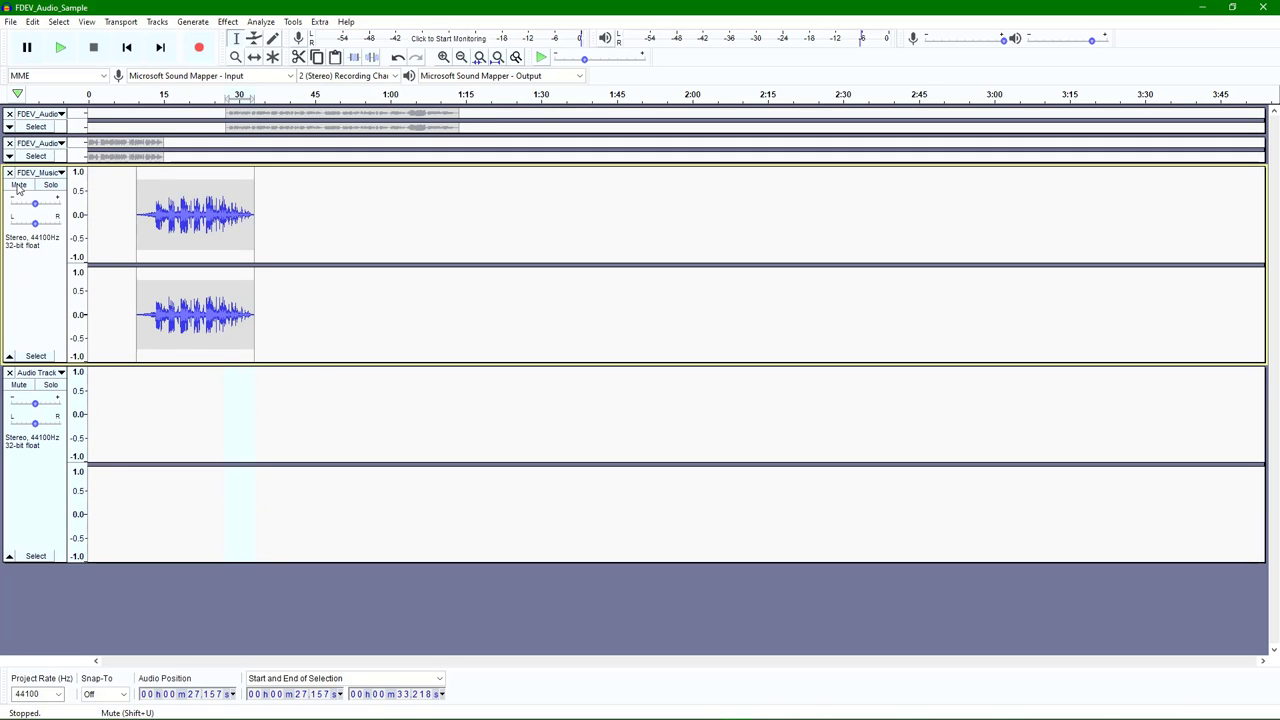
left_click(19, 188)
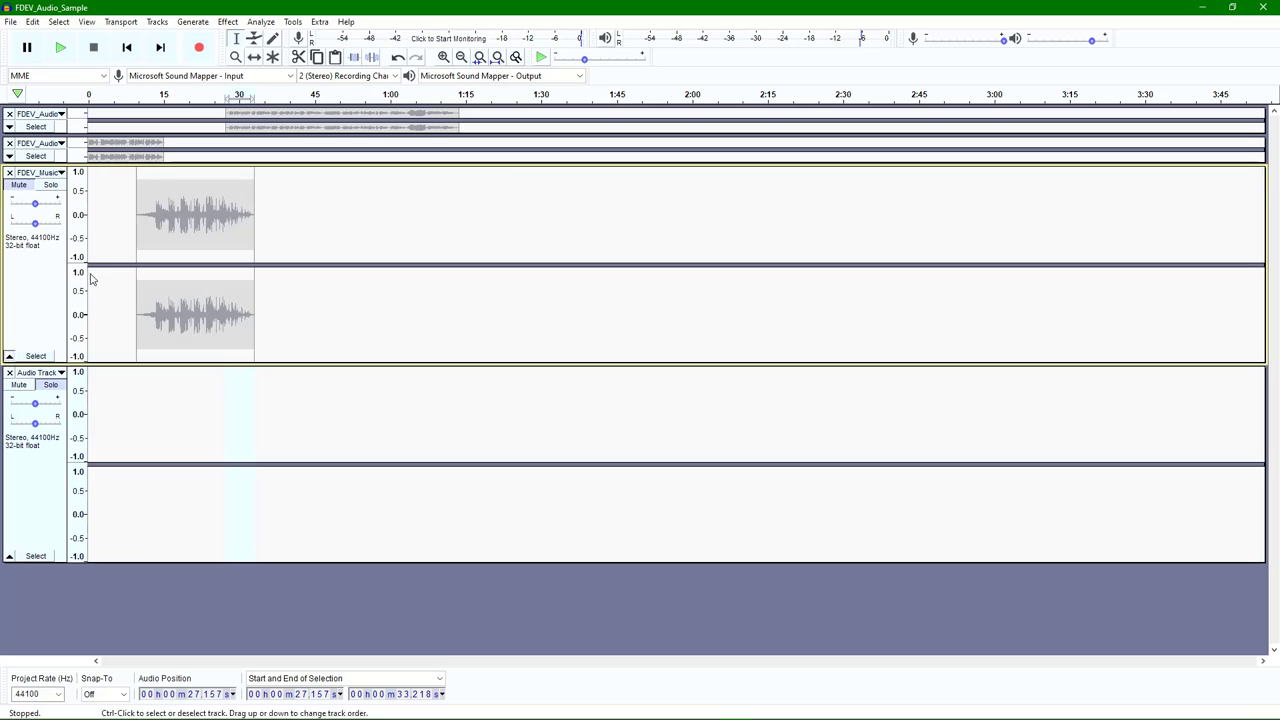
key("shift+c")
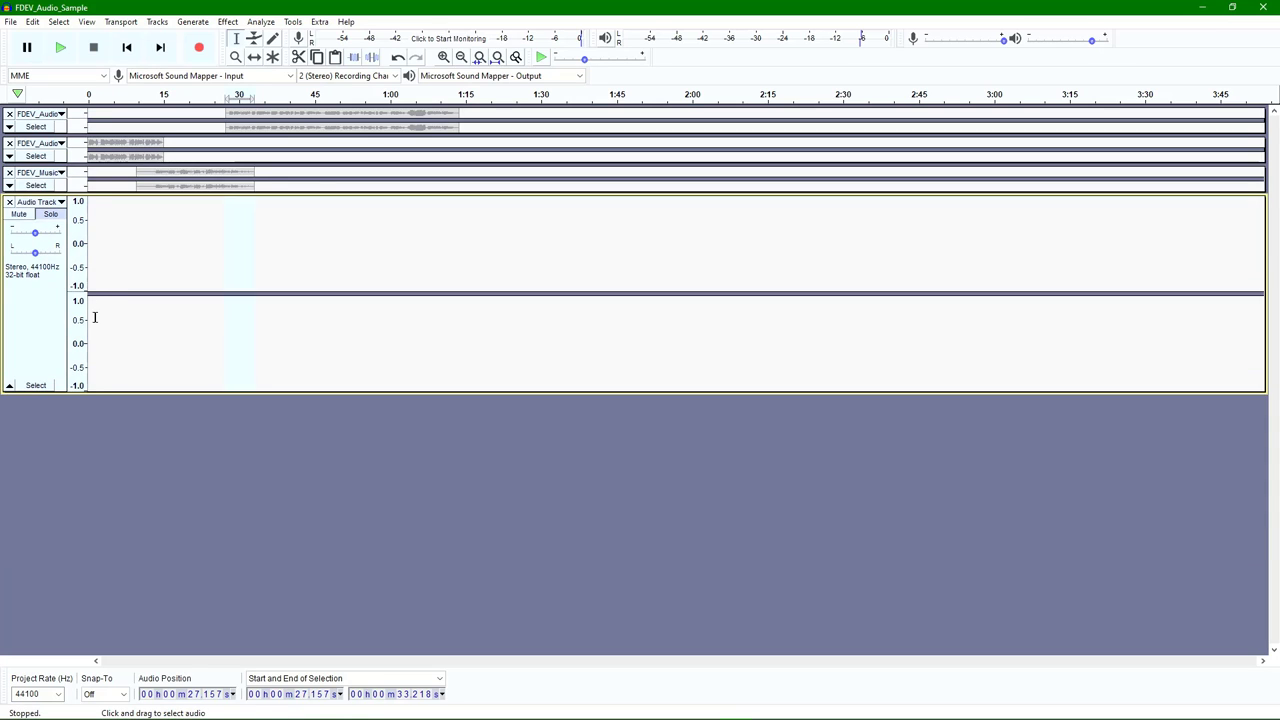
Step: Place the selection at the very start of the new stereo track and check the available recording devices
left_click_drag(95, 317, 84, 318)
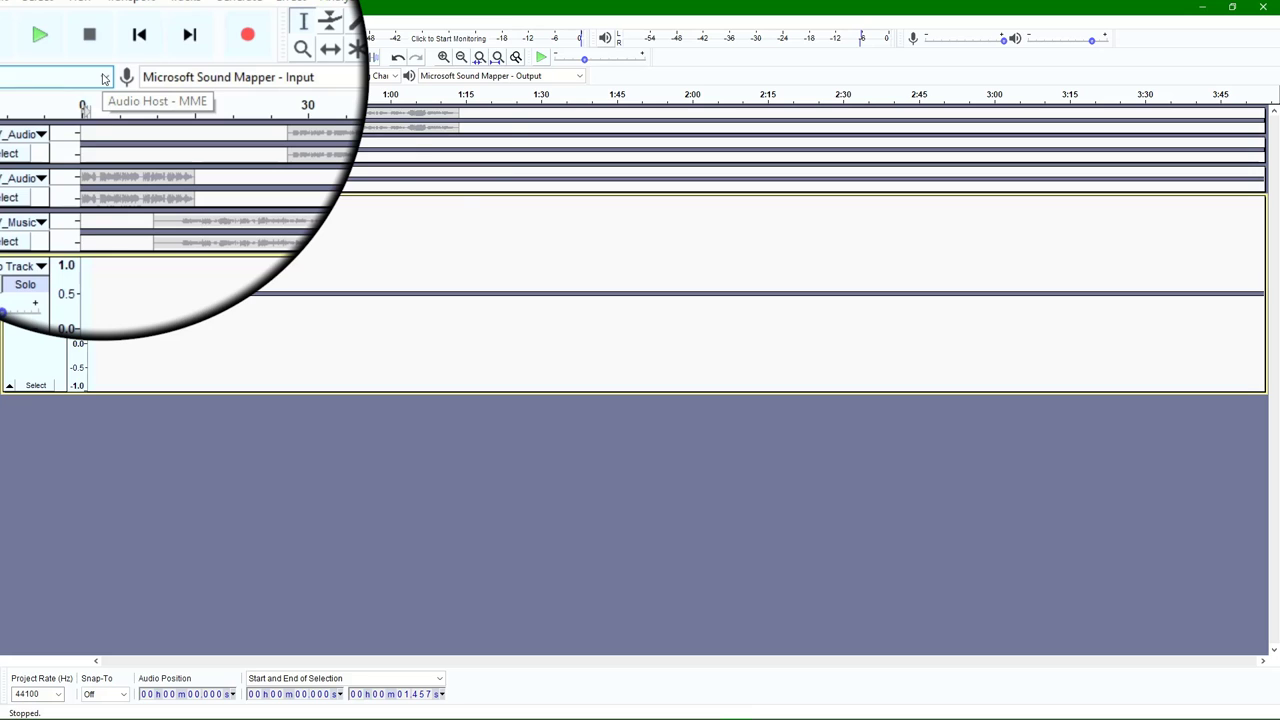
left_click(290, 77)
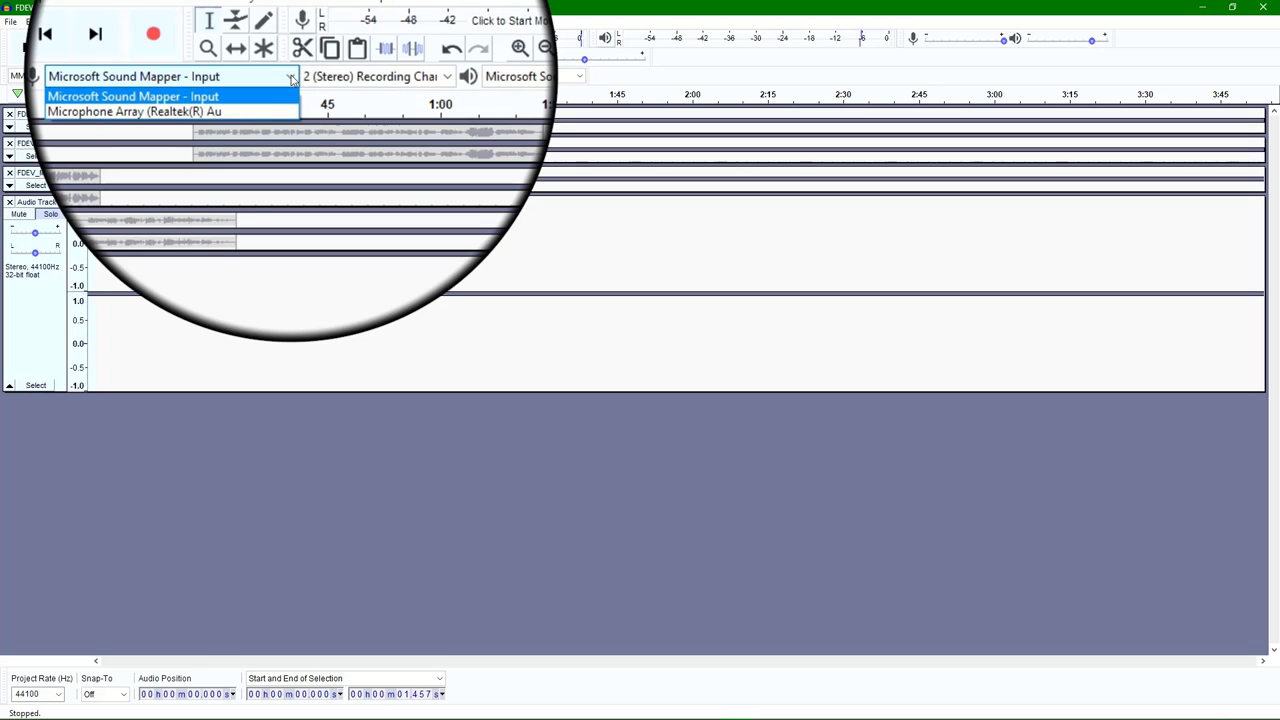
left_click(291, 78)
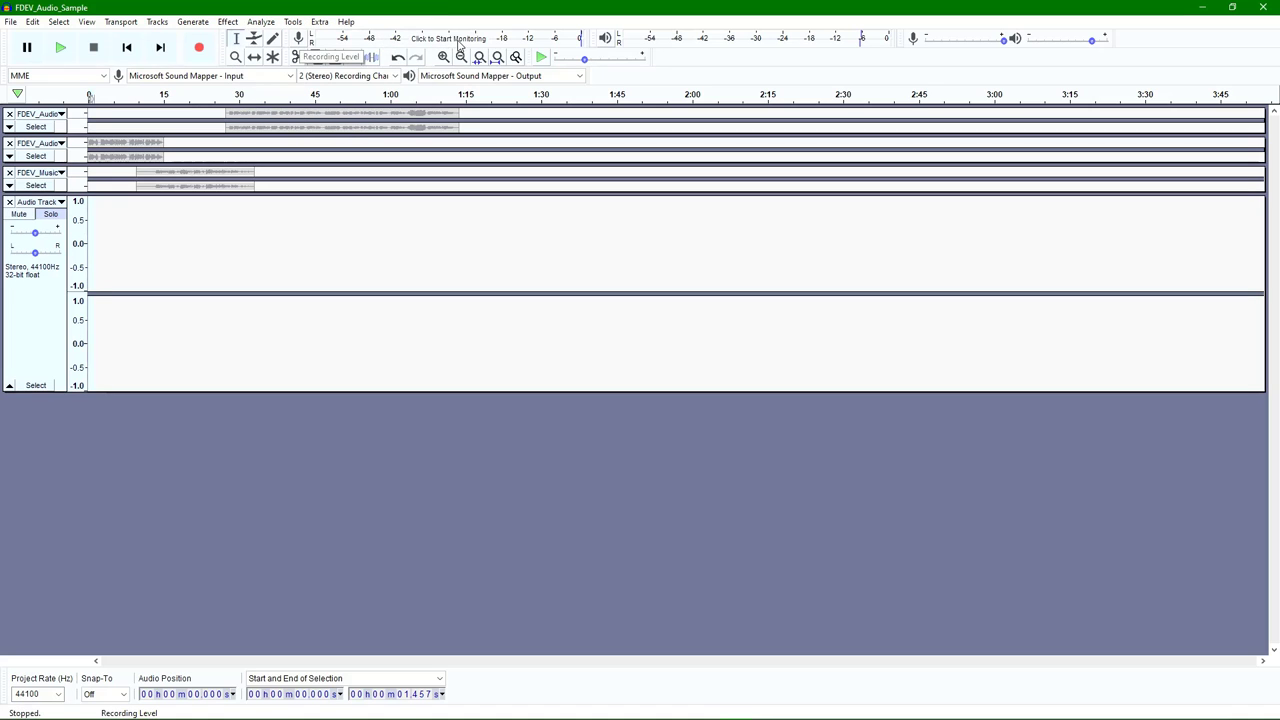
Step: Start monitoring the recording level, and record about 22 seconds of voice from the start of the new stereo track
left_click(300, 40)
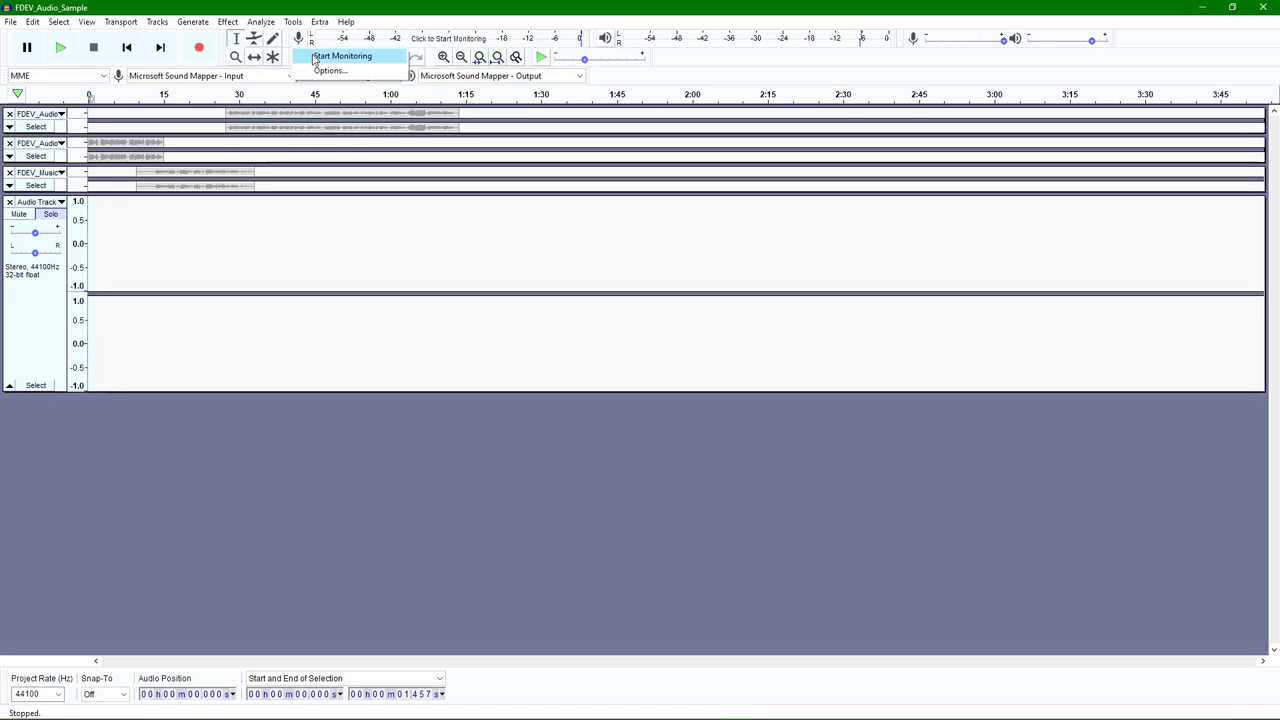
left_click(320, 54)
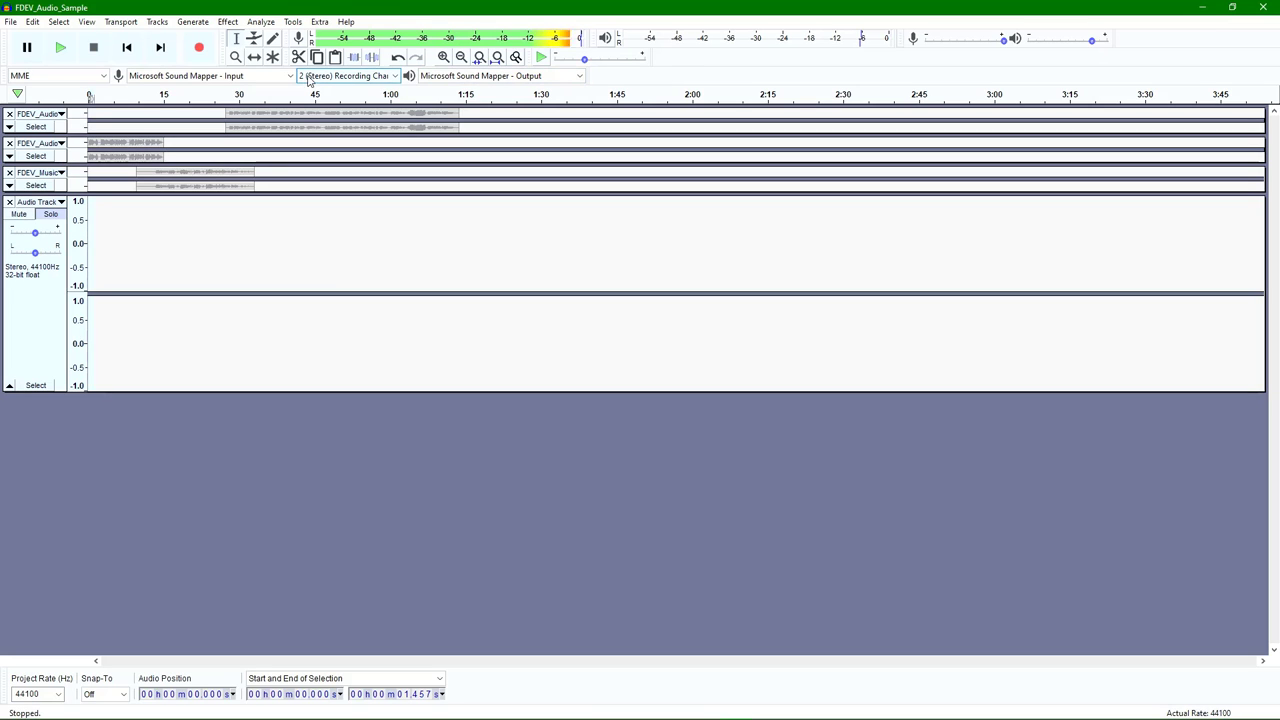
left_click(199, 48)
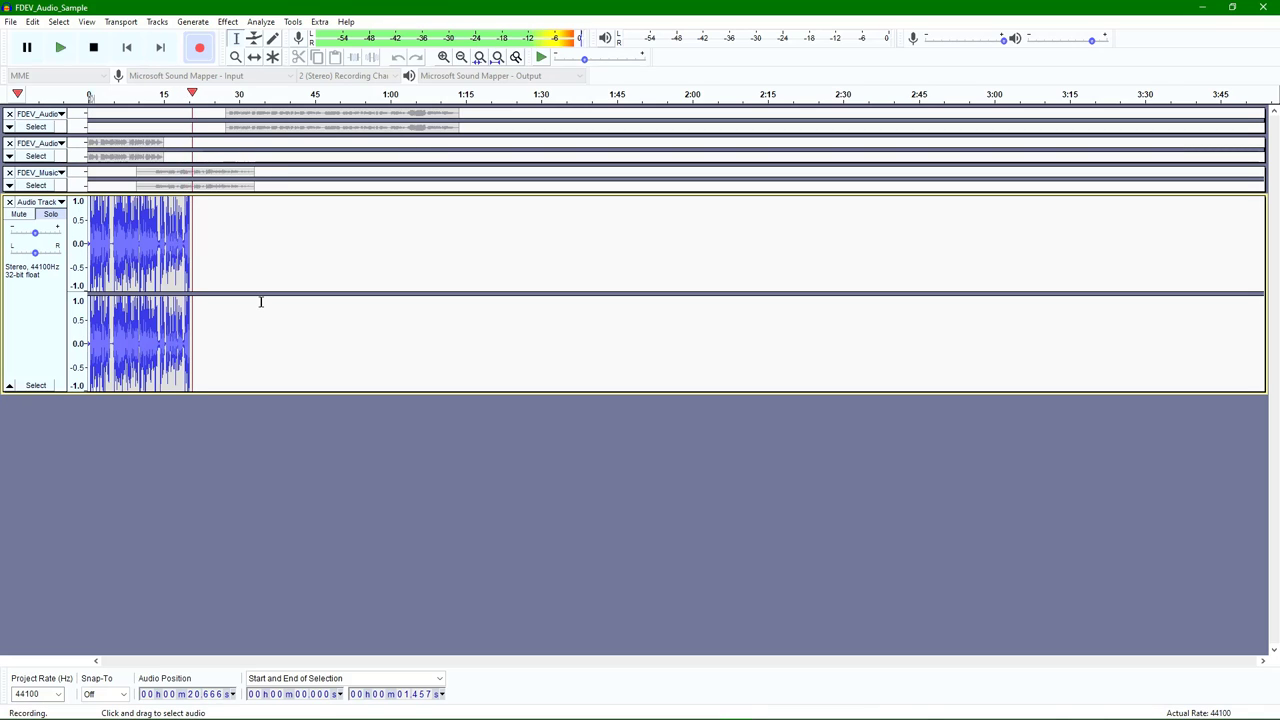
left_click(99, 56)
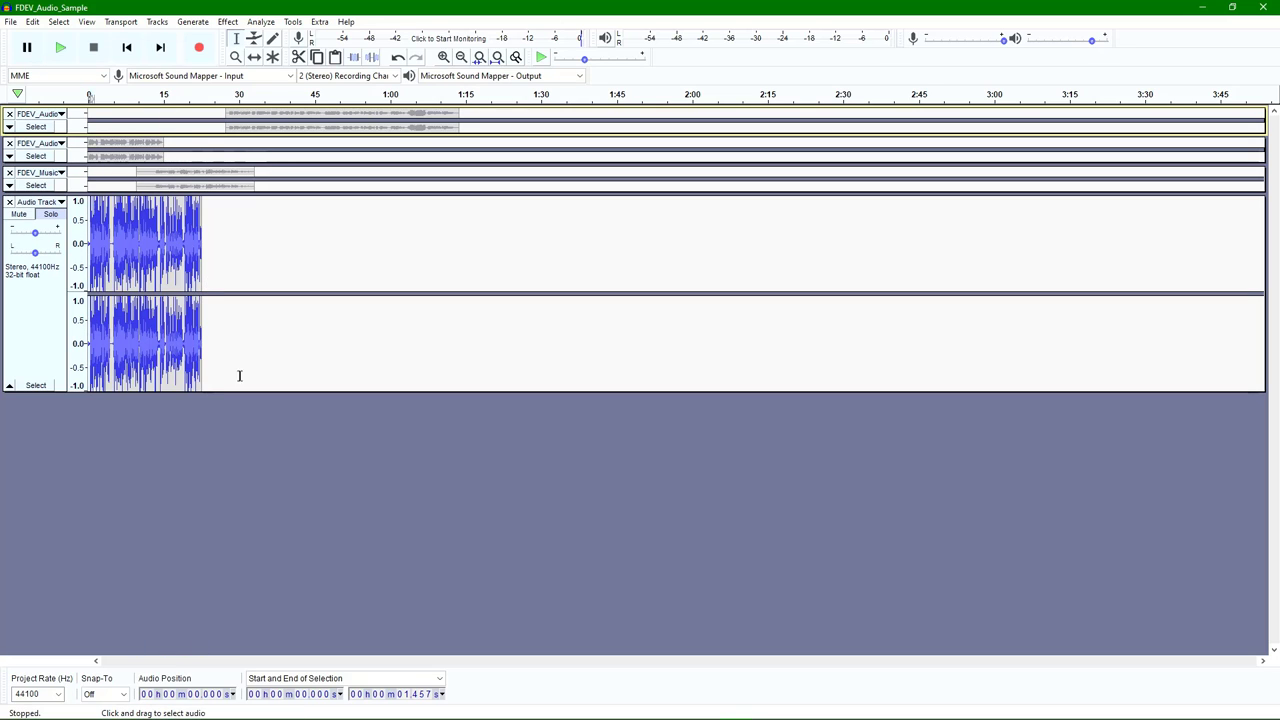
Step: Expand the music, intro and voice sample tracks and reduce all four track heights so every track fits in view
left_click_drag(246, 392, 246, 338)
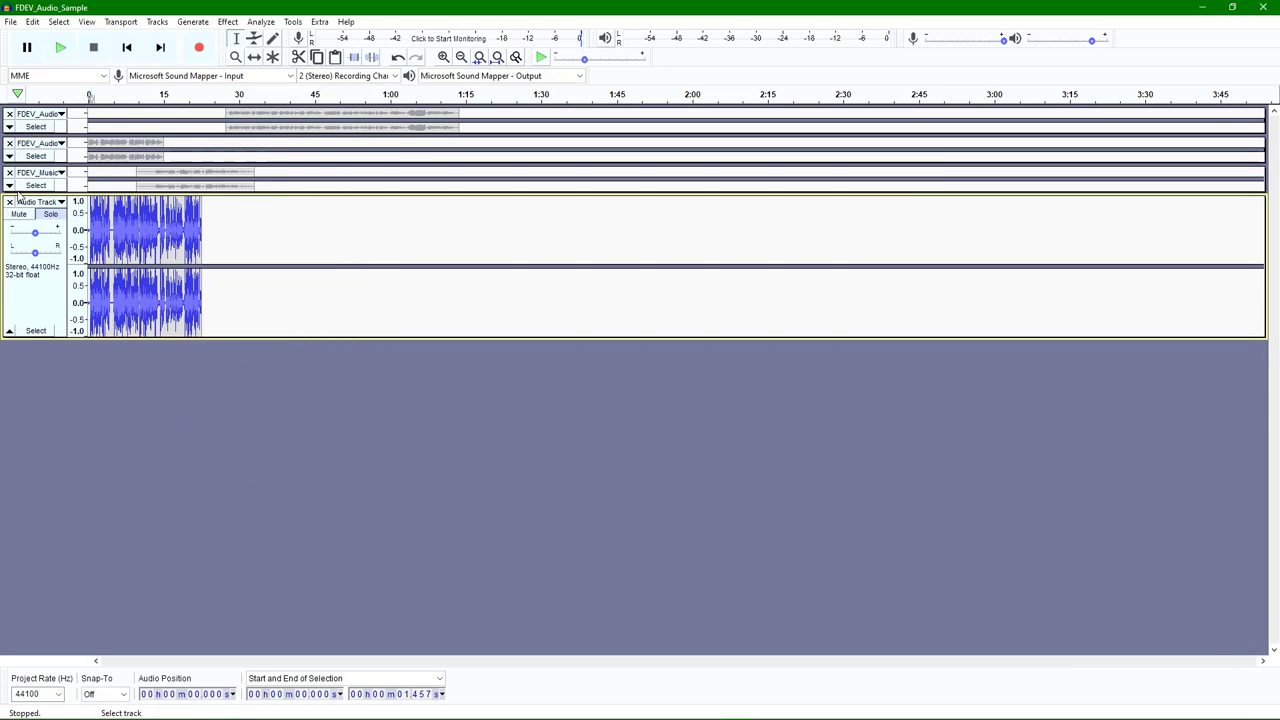
left_click(8, 186)
left_click(8, 157)
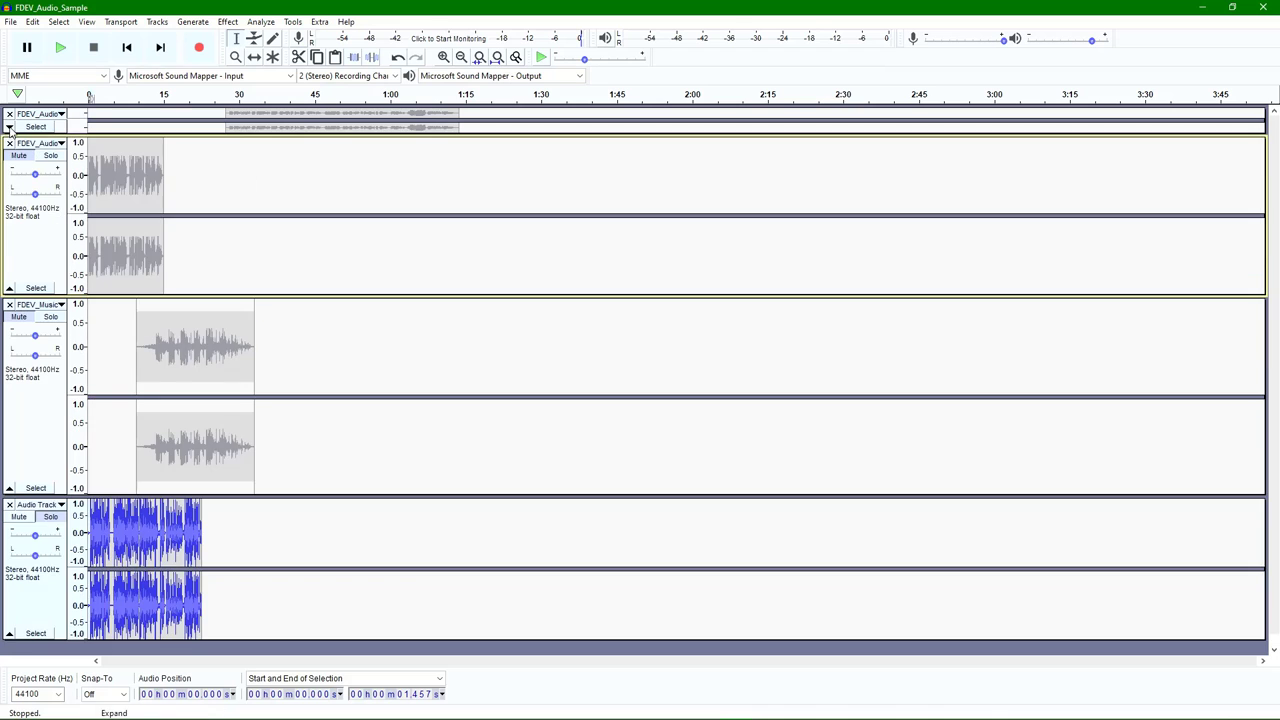
left_click(8, 127)
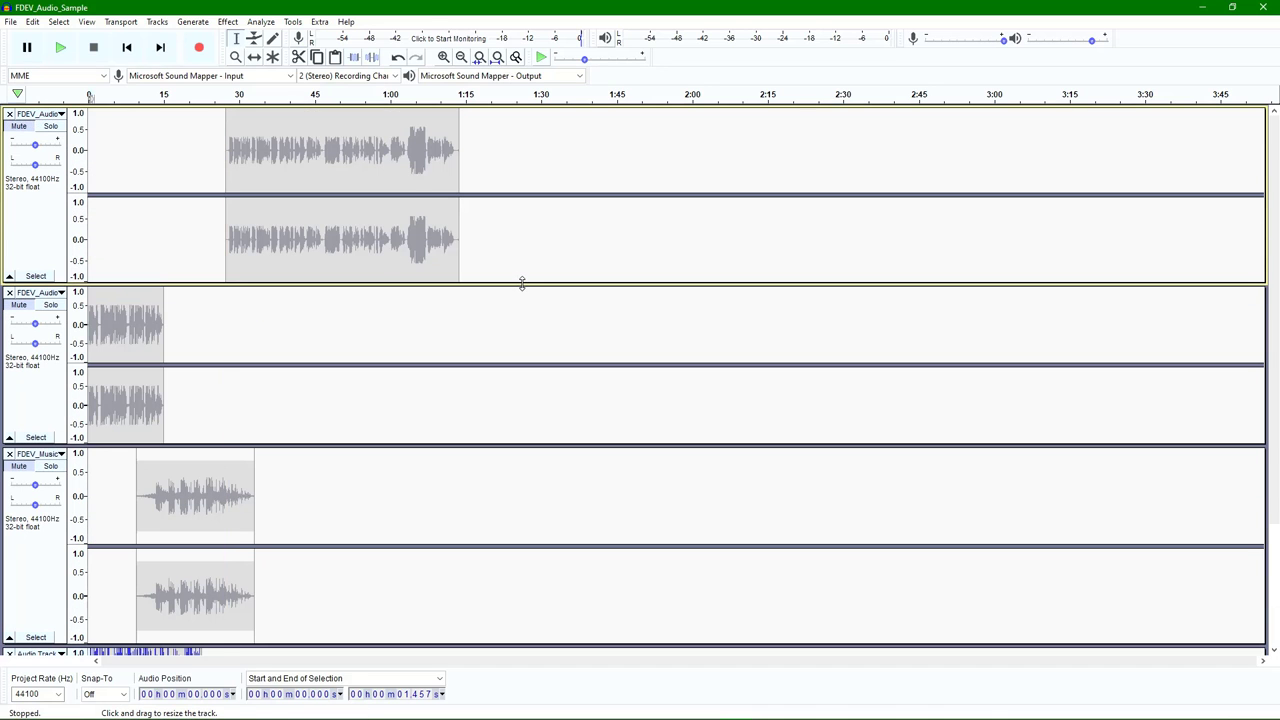
left_click_drag(522, 280, 520, 223)
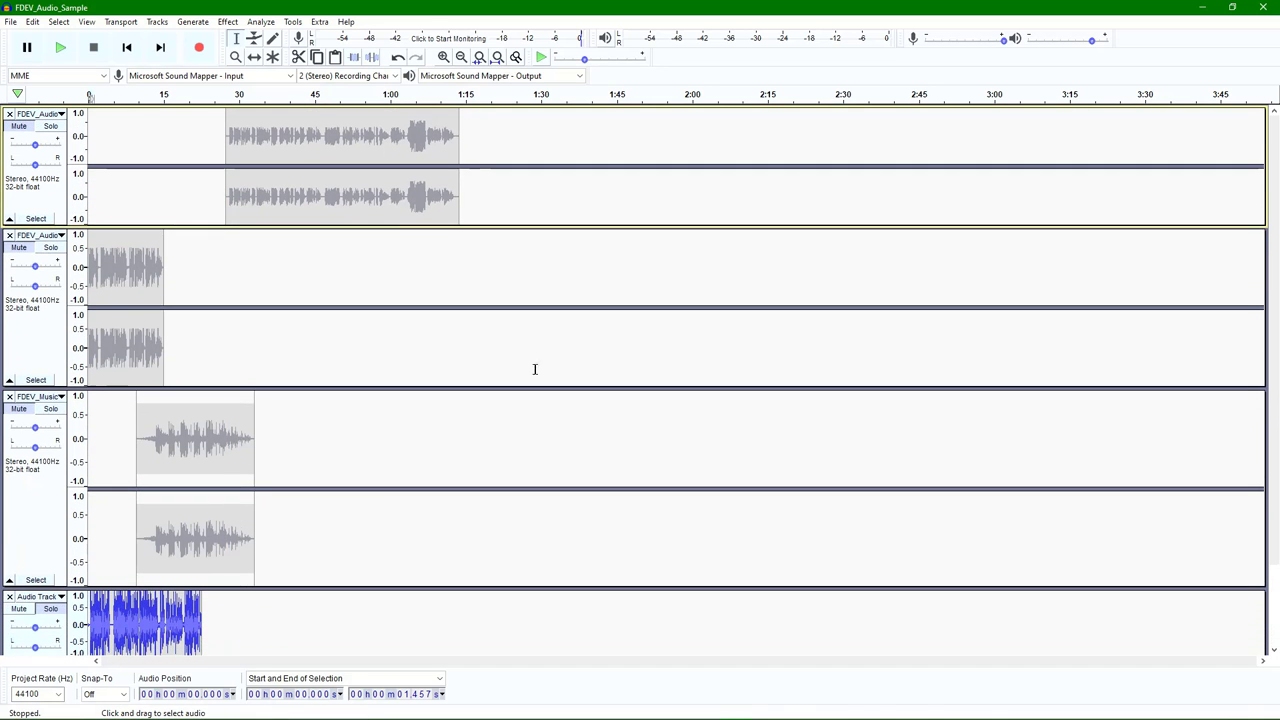
left_click_drag(537, 386, 536, 328)
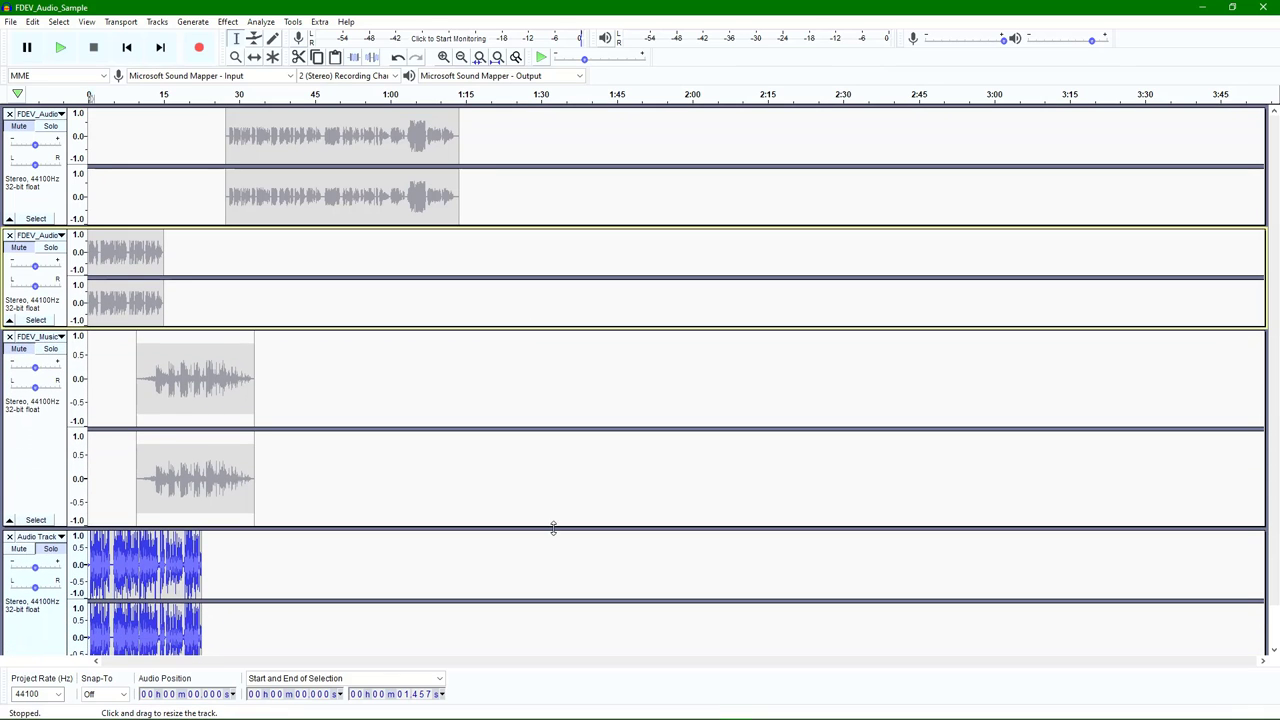
mouse_move(555, 500)
left_mouse_down()
mouse_move(554, 466)
mouse_move(551, 477)
left_mouse_up()
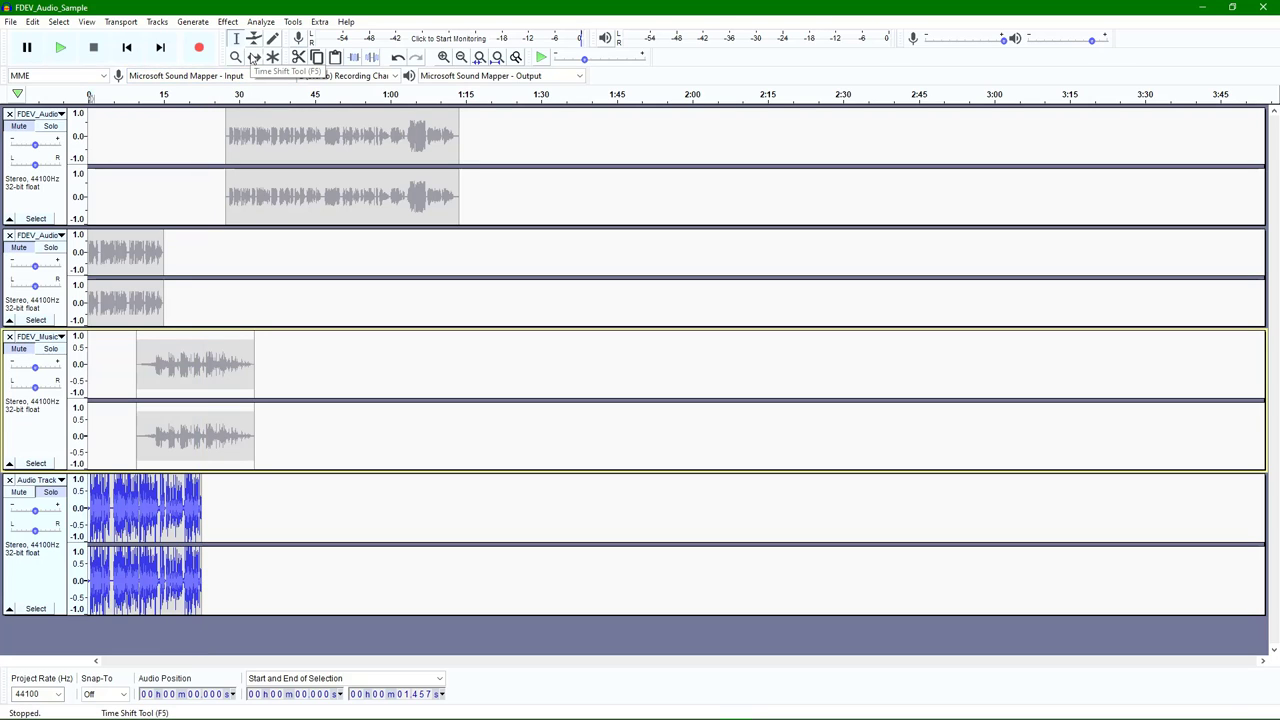
Step: Shift the recorded clip in time so it starts where the voice sample ends, at about 1:13.7
left_click(254, 58)
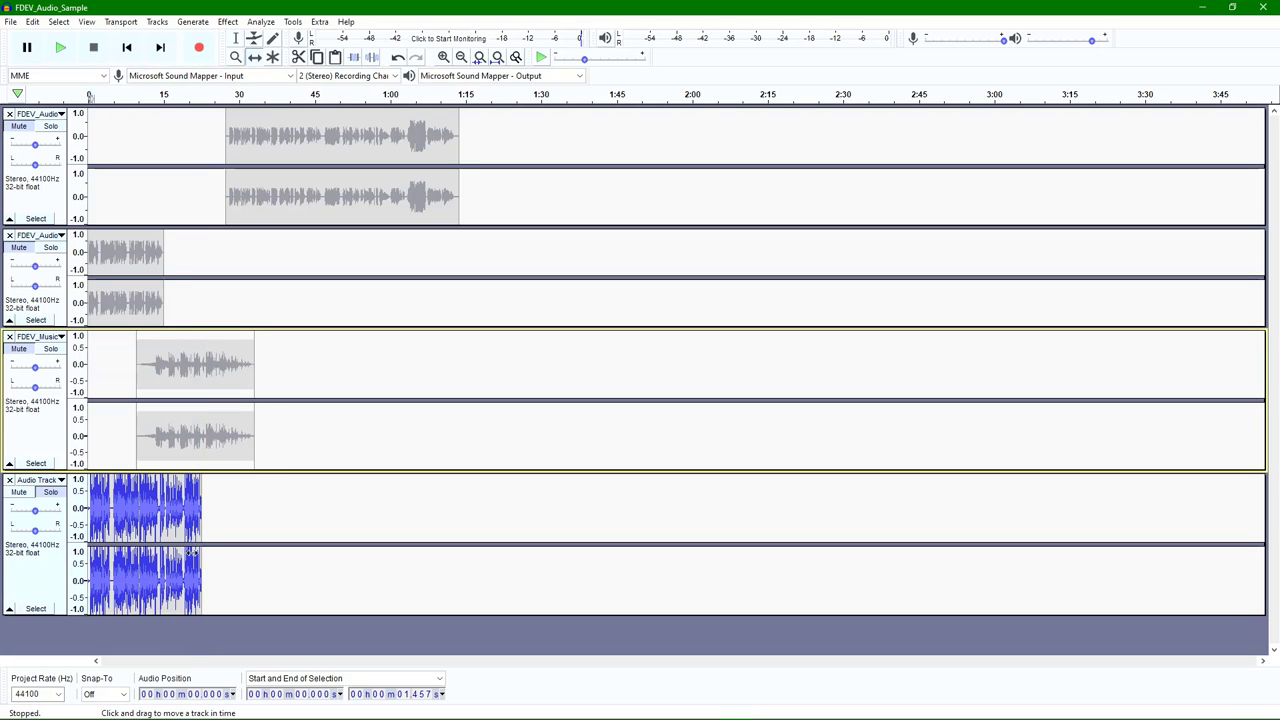
left_click_drag(137, 515, 510, 523)
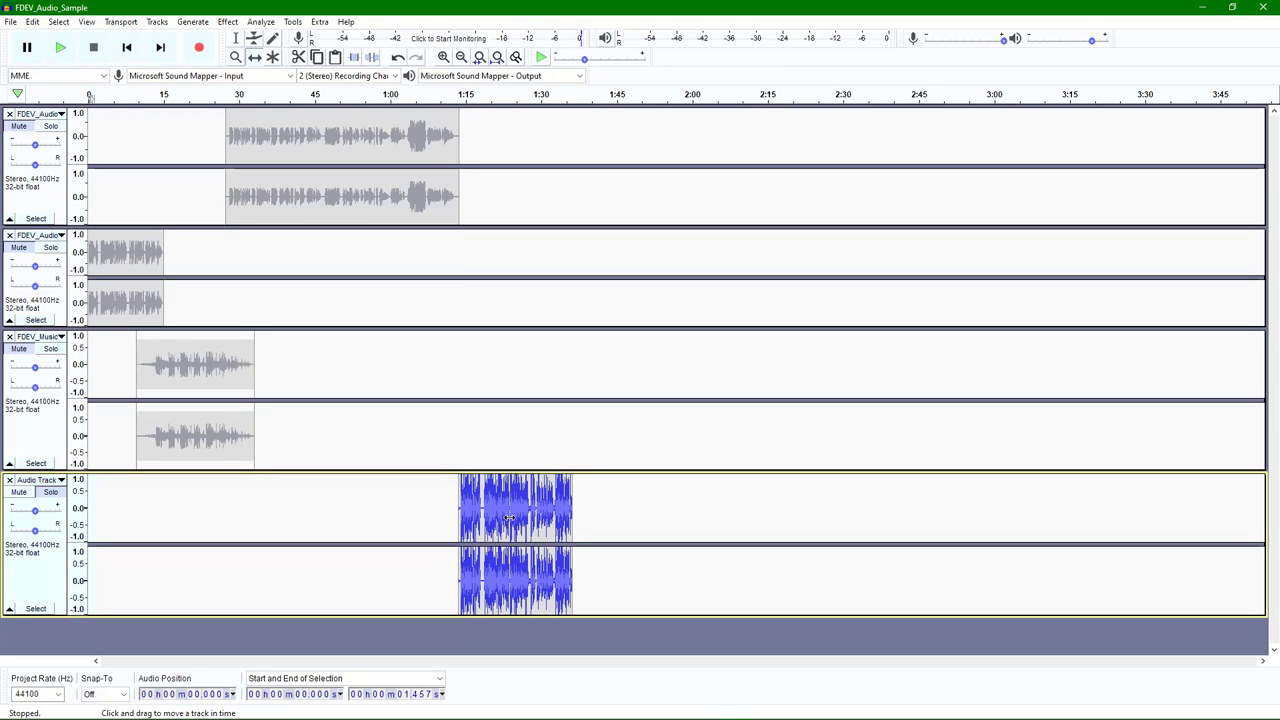
Step: Unmute the music, intro and voice sample tracks and end the solo on the recorded track
left_click(15, 356, "shift")
left_click(15, 258, "shift")
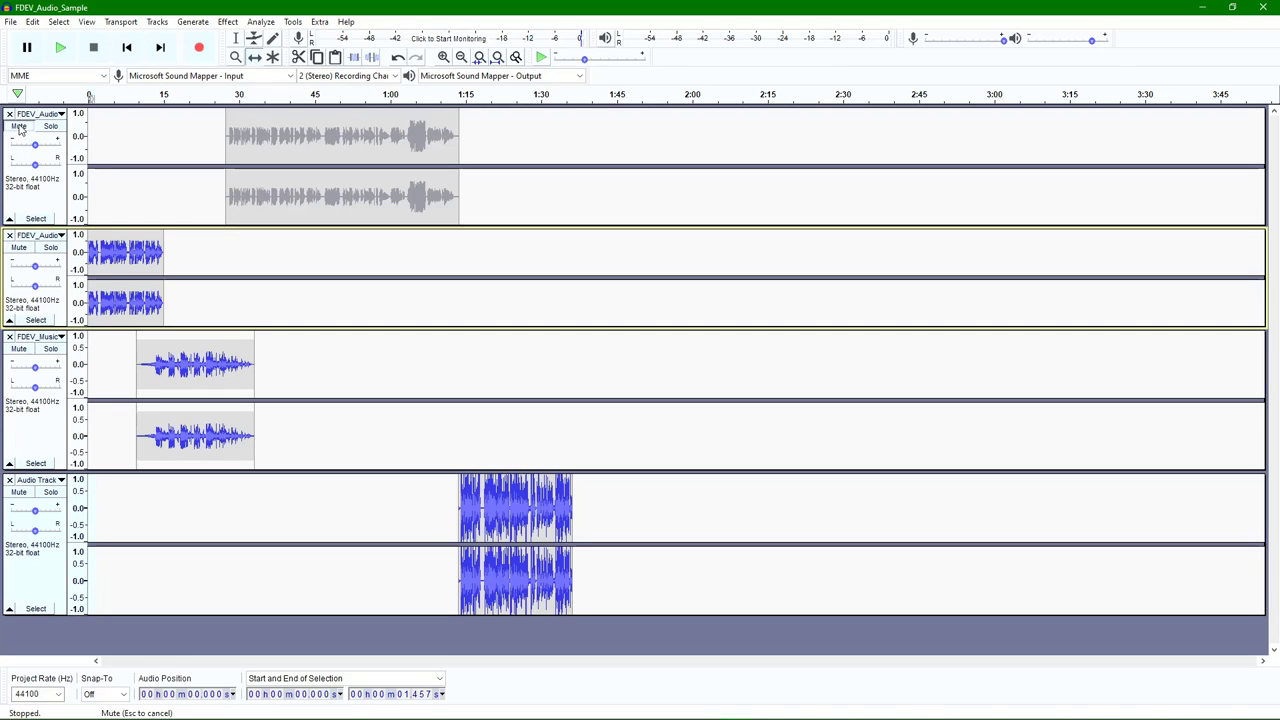
left_click(18, 130, "shift")
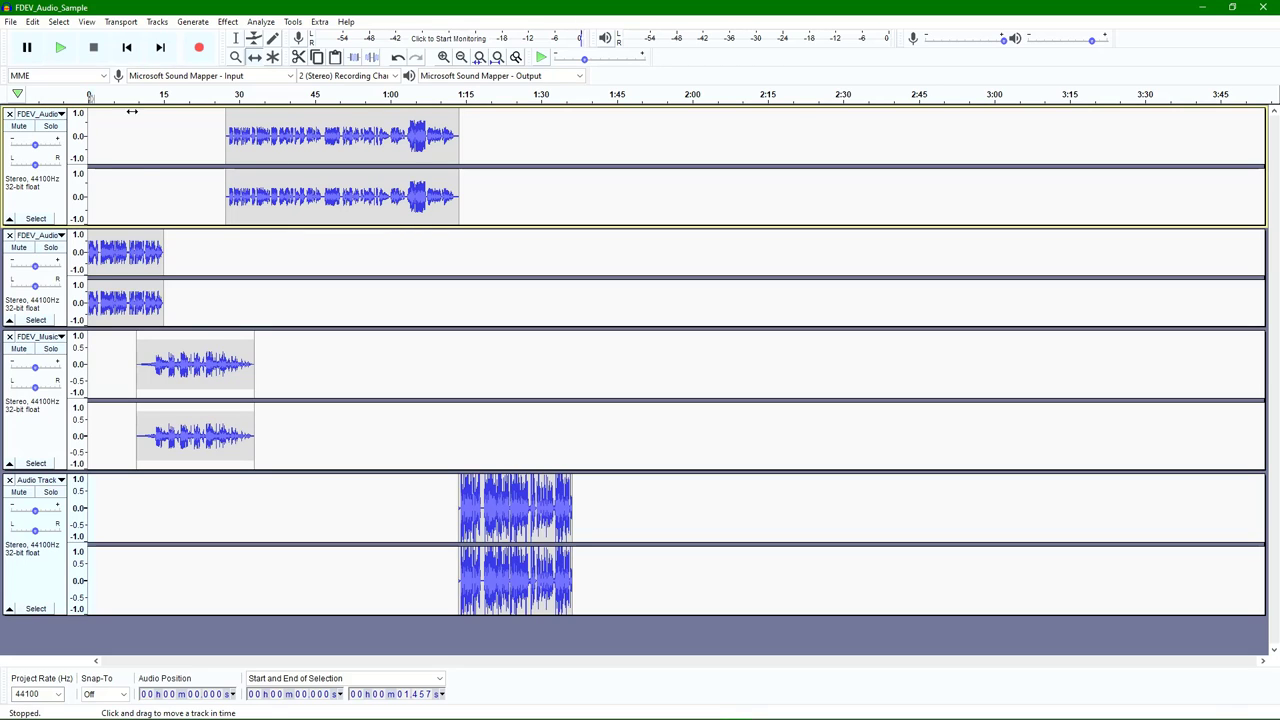
Step: Play the project from the start and spot-check the transitions near 0:15, 0:26 and 1:12
left_click(127, 52)
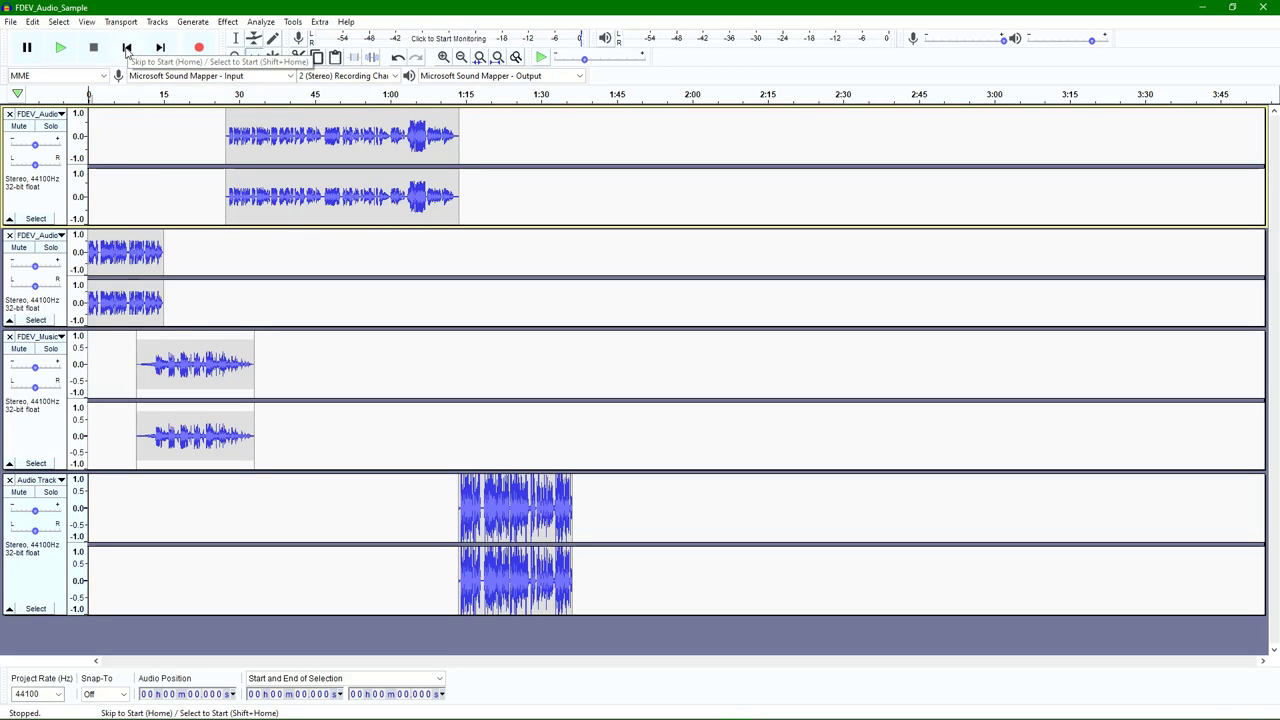
left_click(57, 47)
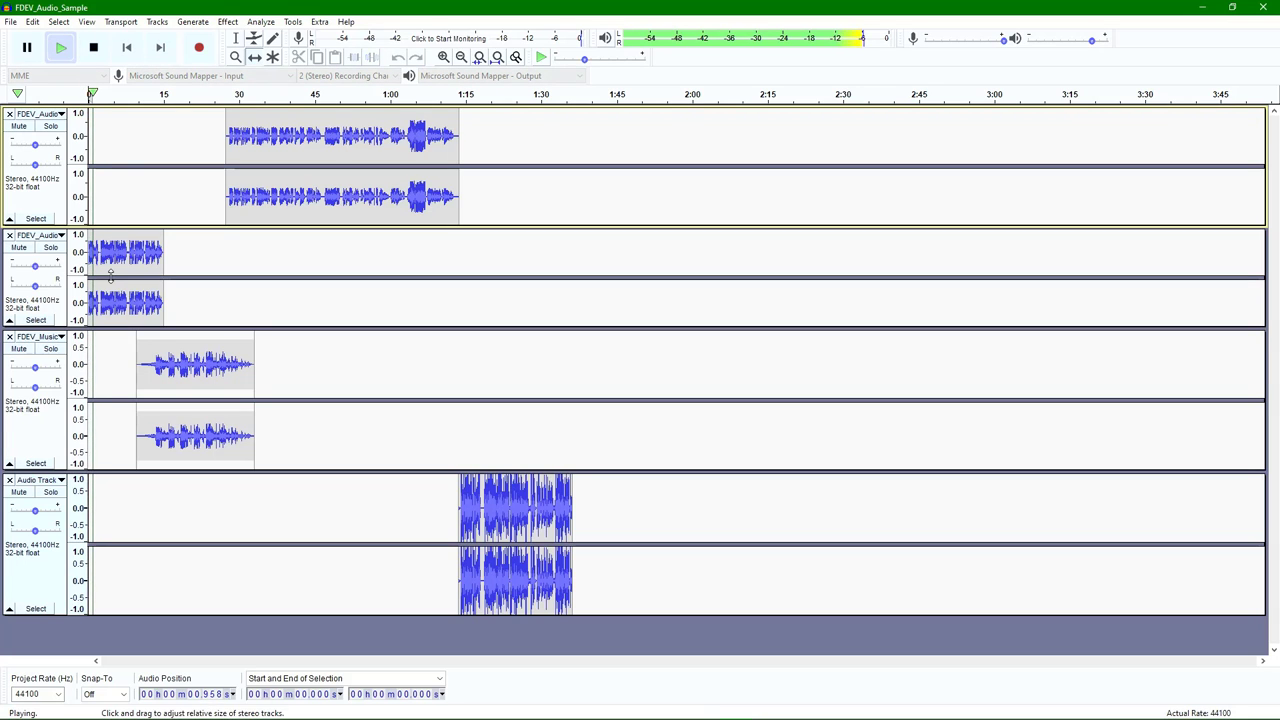
left_click(167, 94)
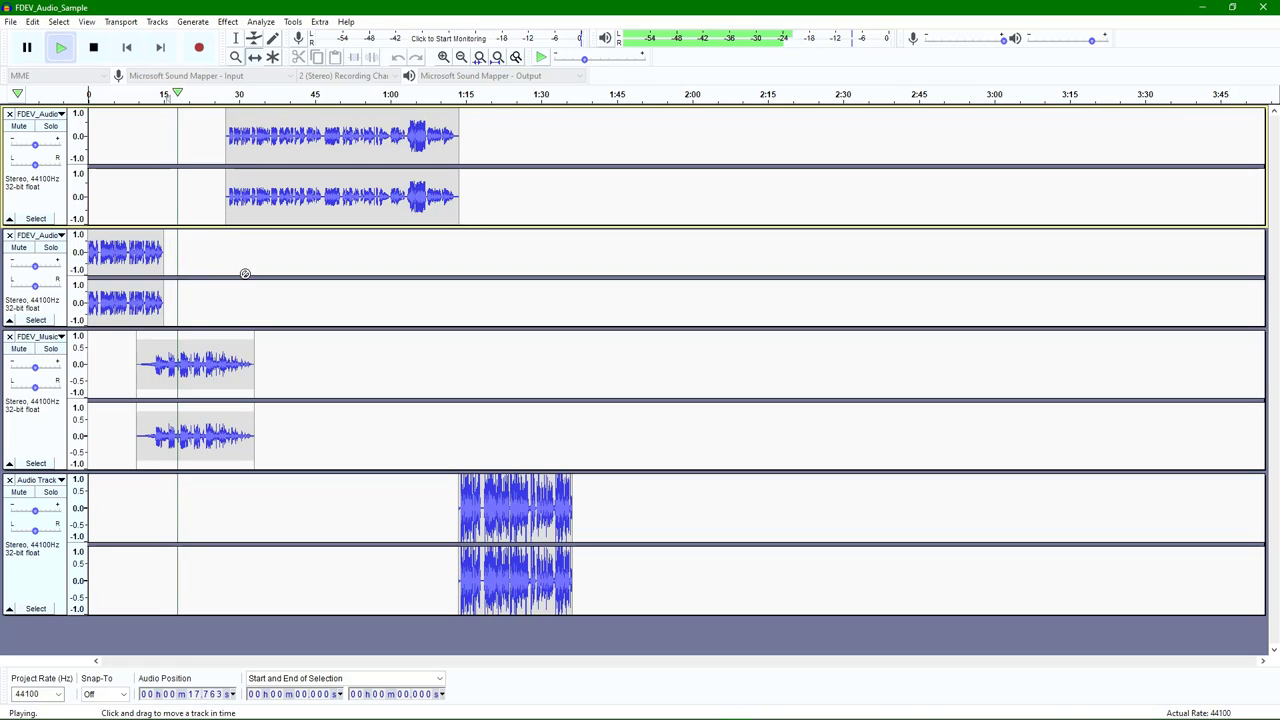
left_click(217, 95)
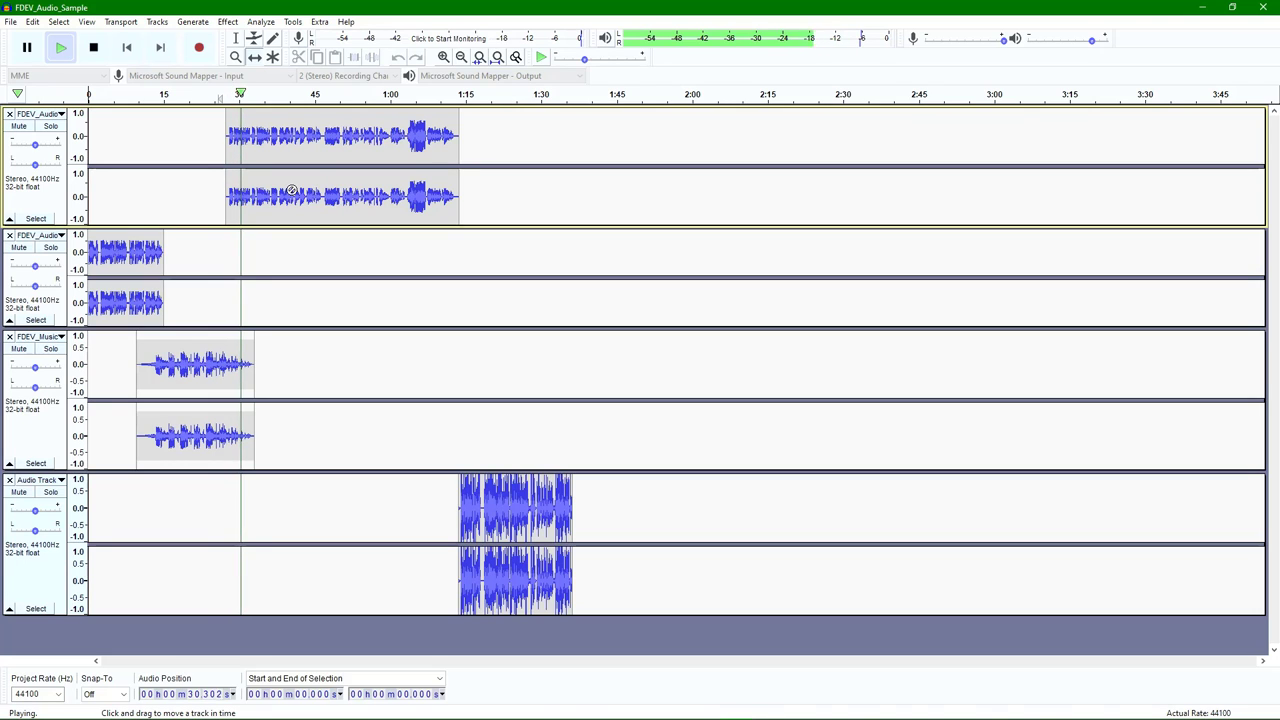
left_click(449, 94)
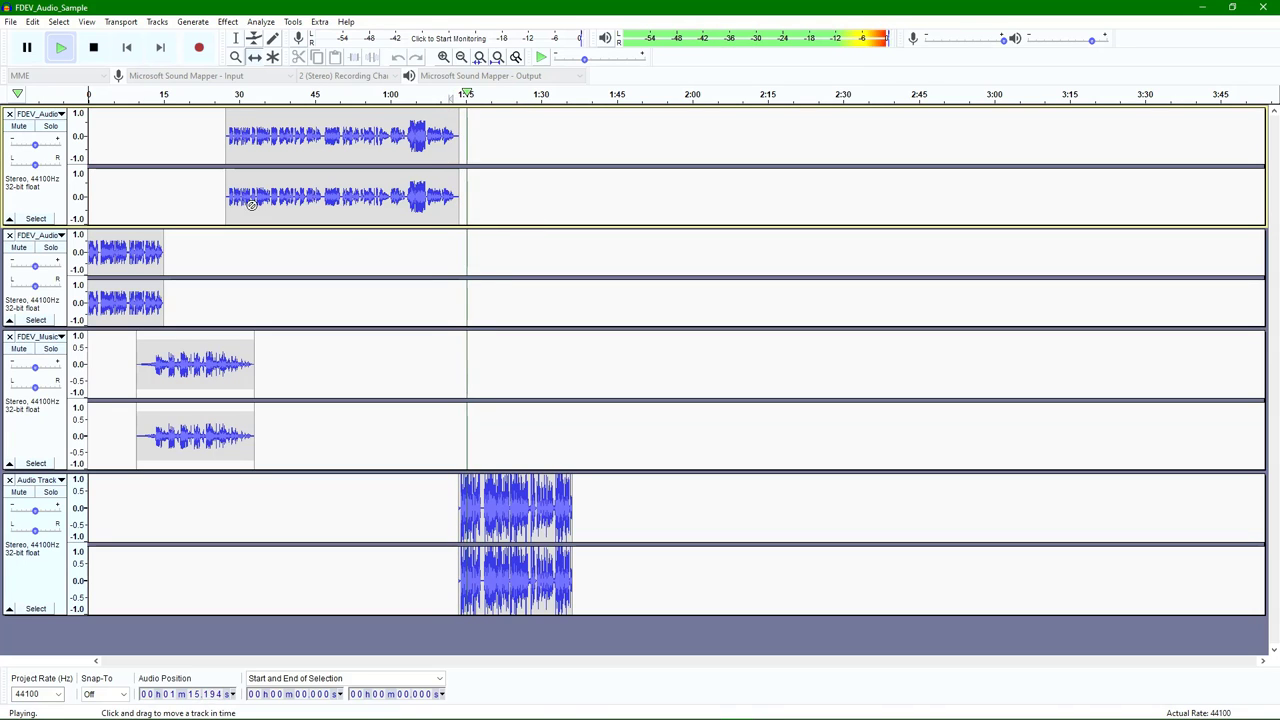
left_click(94, 48)
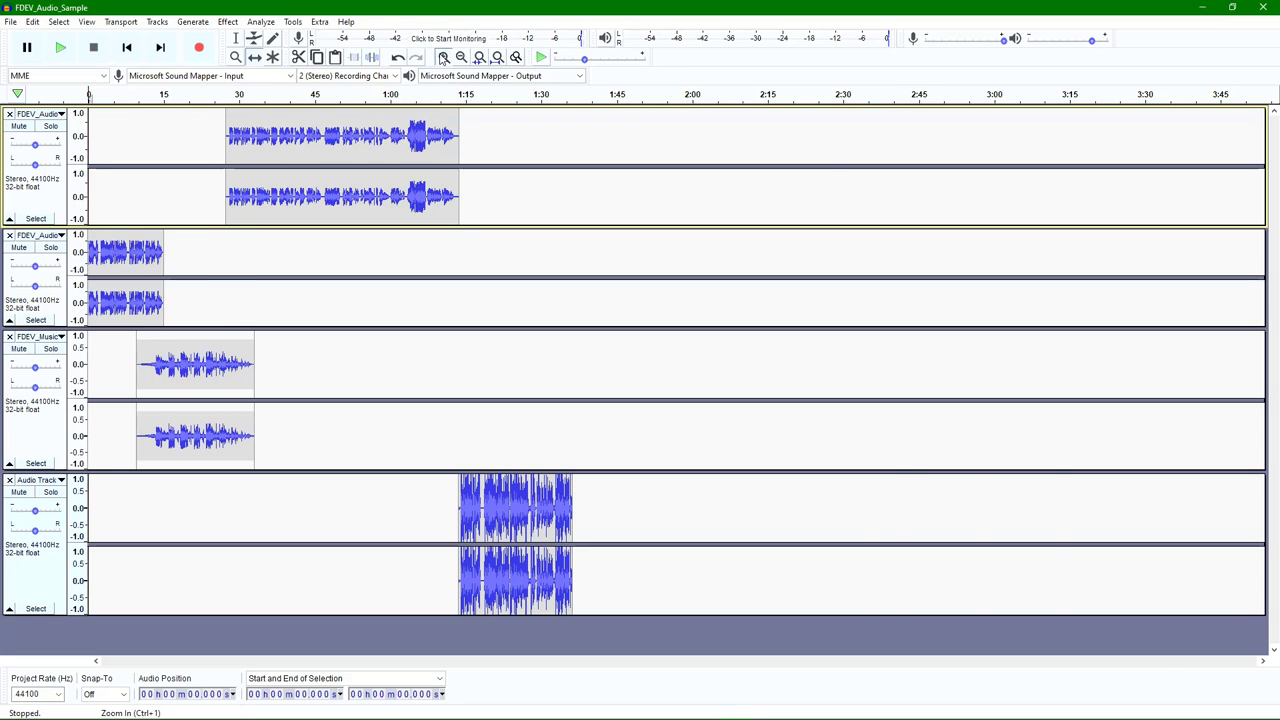
Step: Lower the recorded clip's whole volume with the Envelope Tool to about 0.75, and play from just before the clip to check it
left_click(443, 57)
key("ctrl+1")
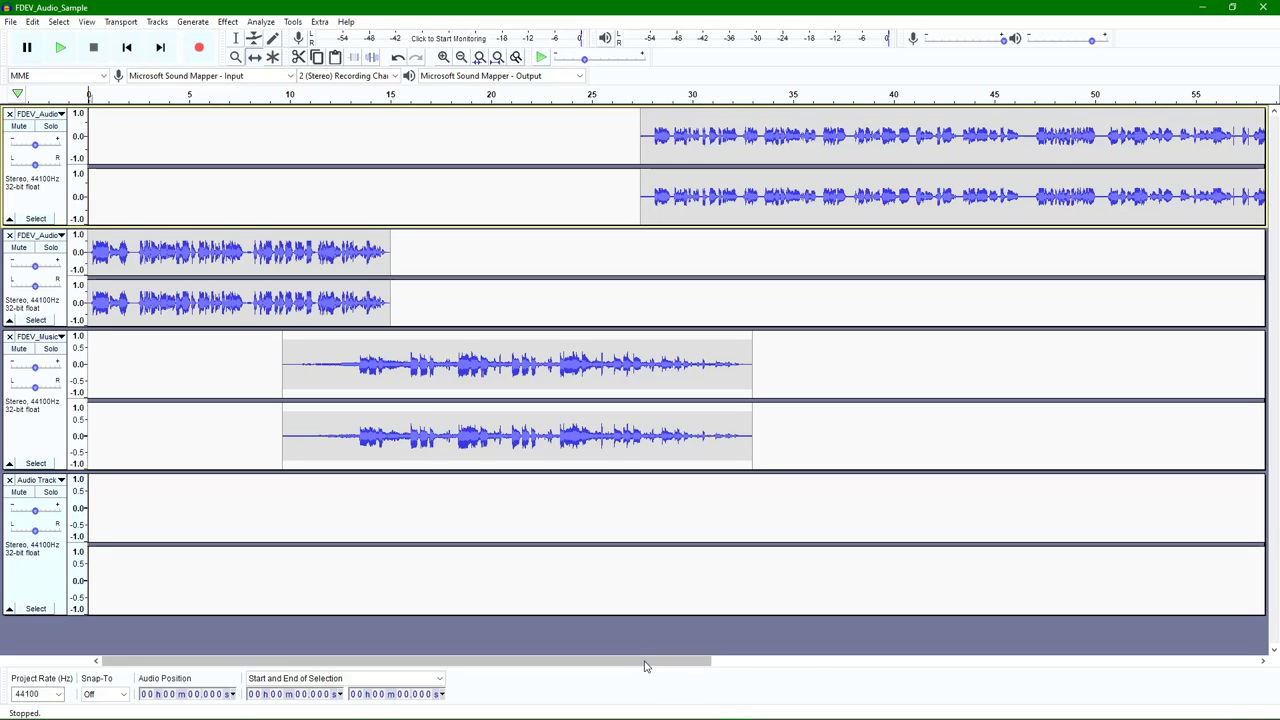
left_click_drag(645, 666, 1160, 668)
left_click(814, 586)
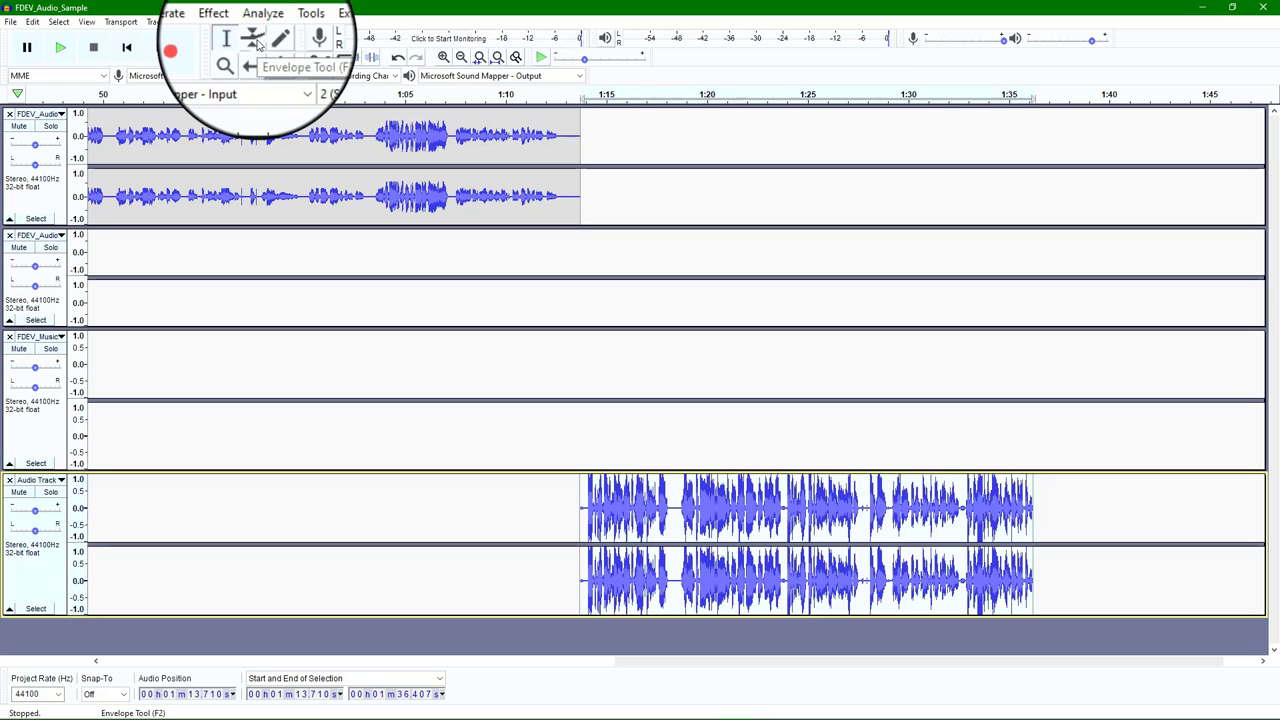
left_click(256, 41)
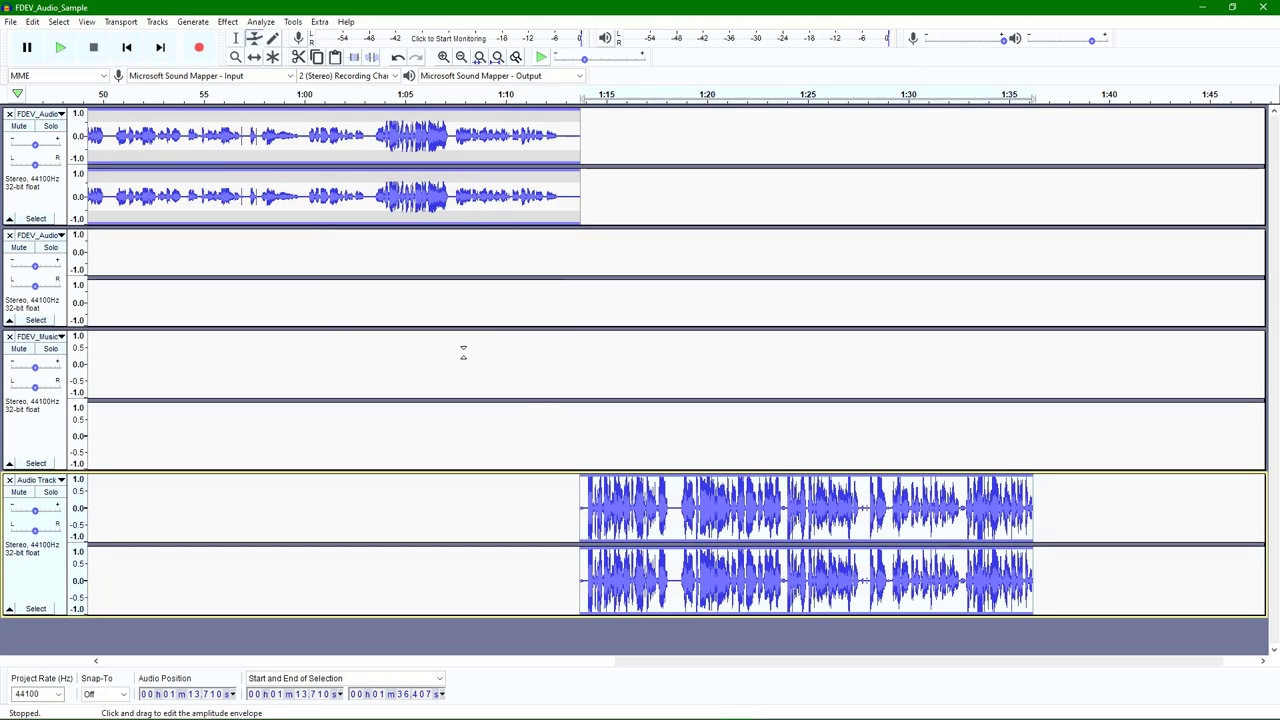
left_click(672, 518)
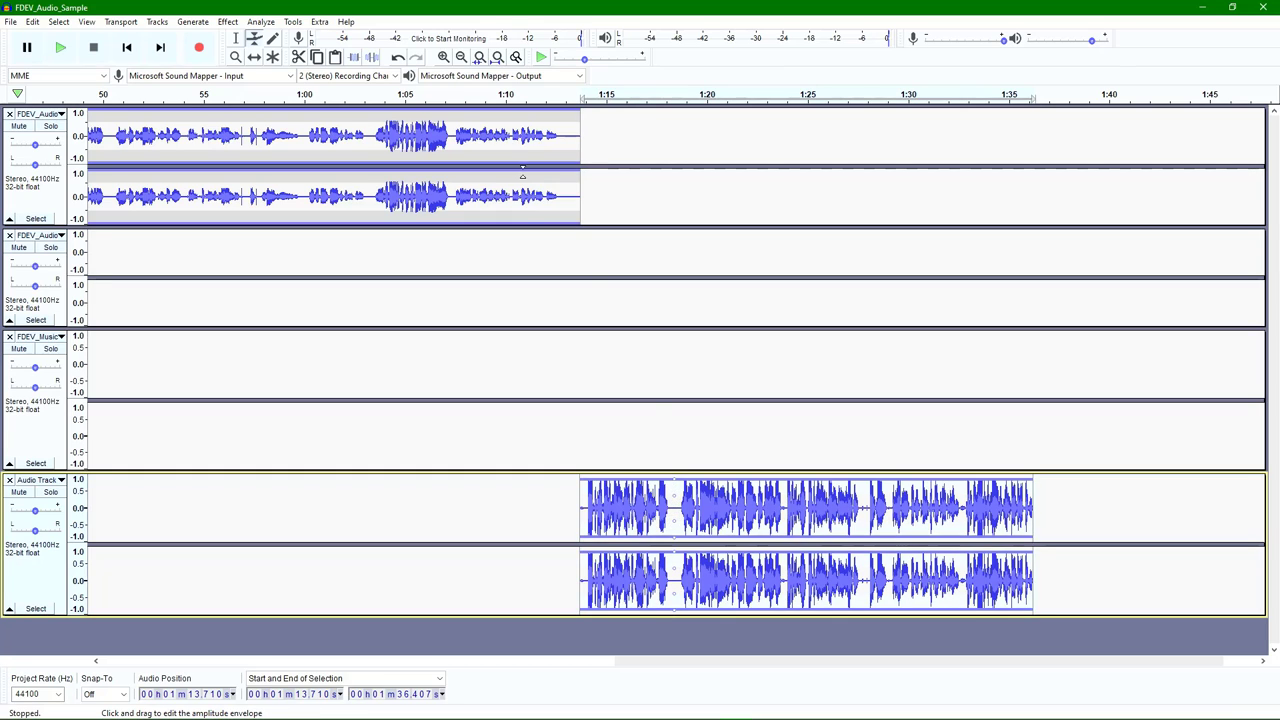
left_click(443, 57)
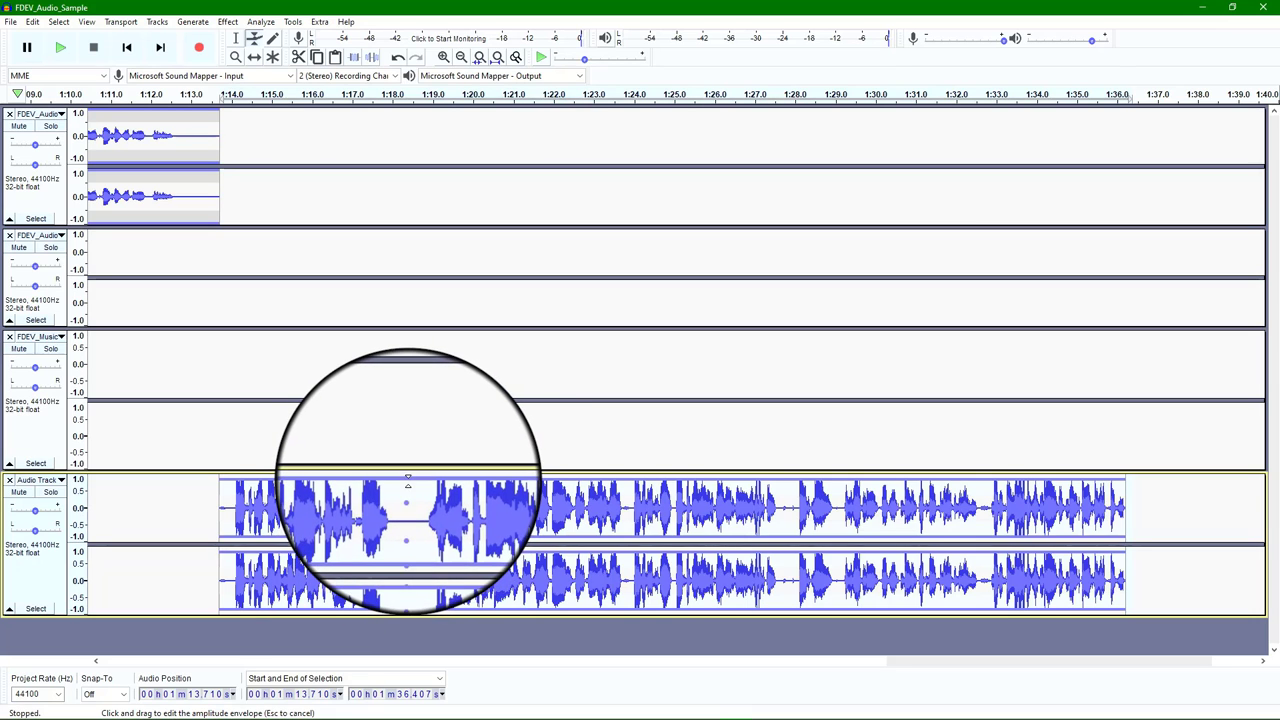
left_click_drag(407, 480, 407, 482)
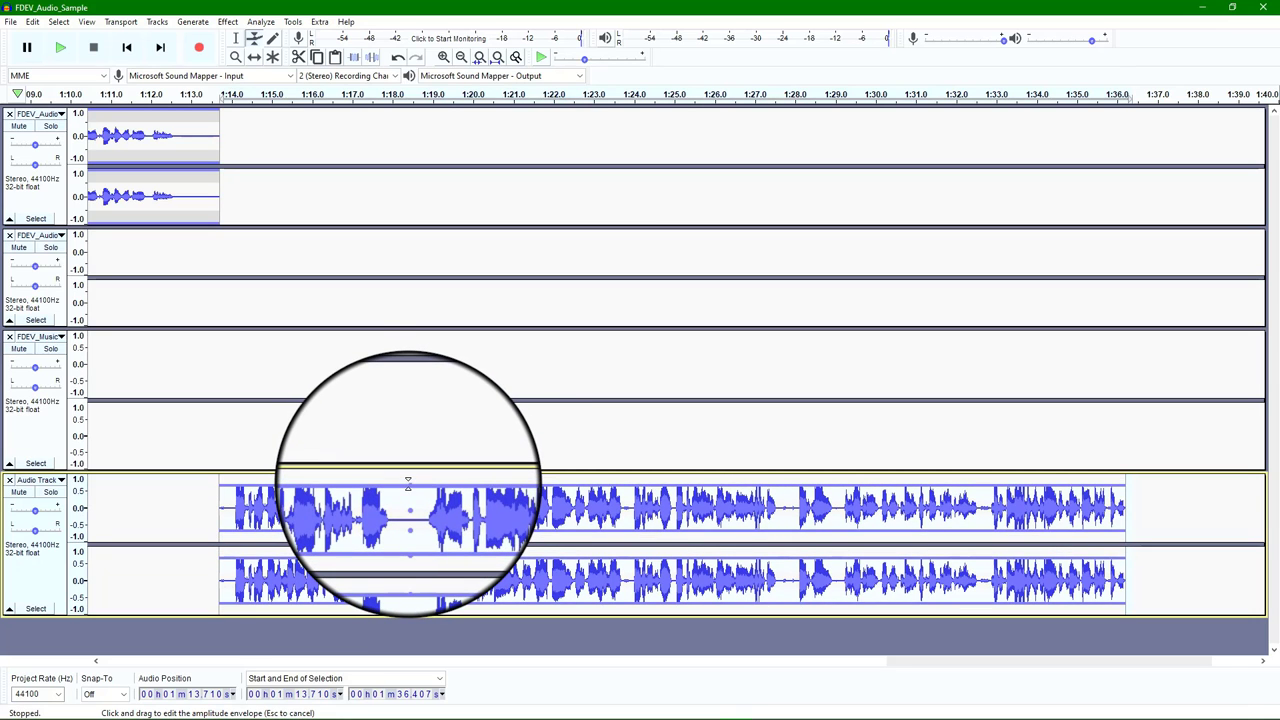
left_click_drag(407, 482, 409, 495)
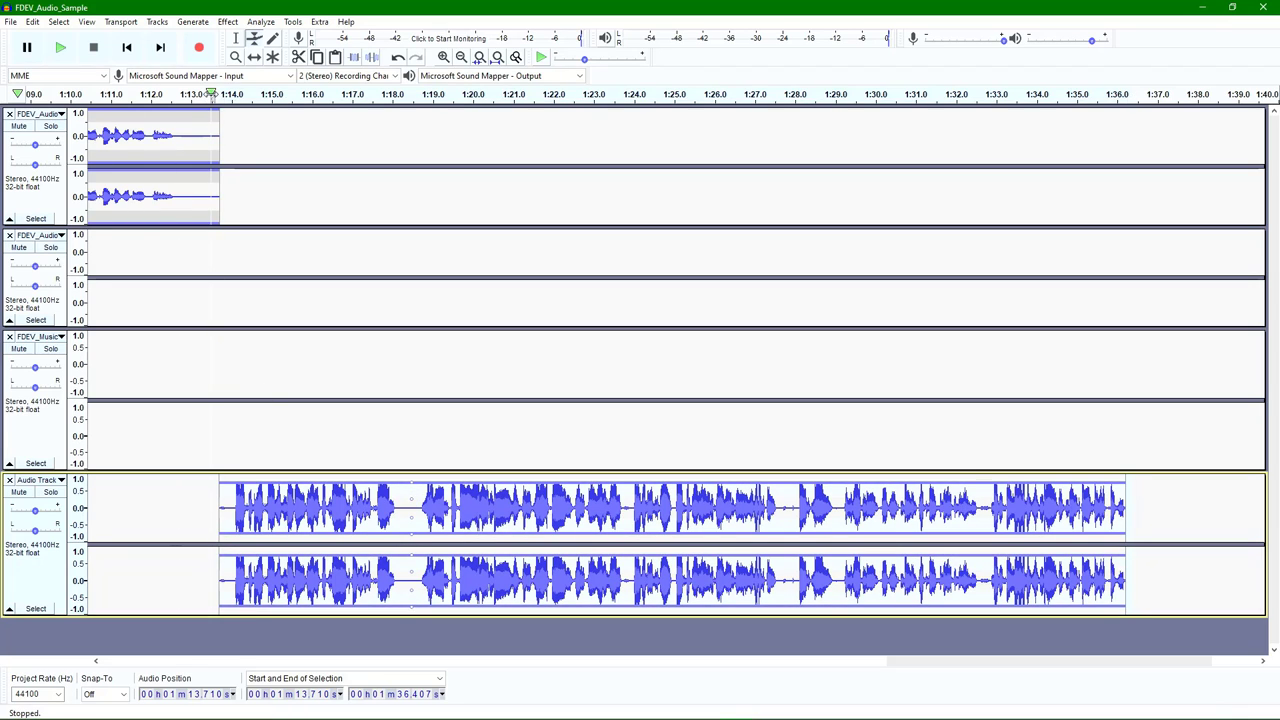
left_click(212, 95)
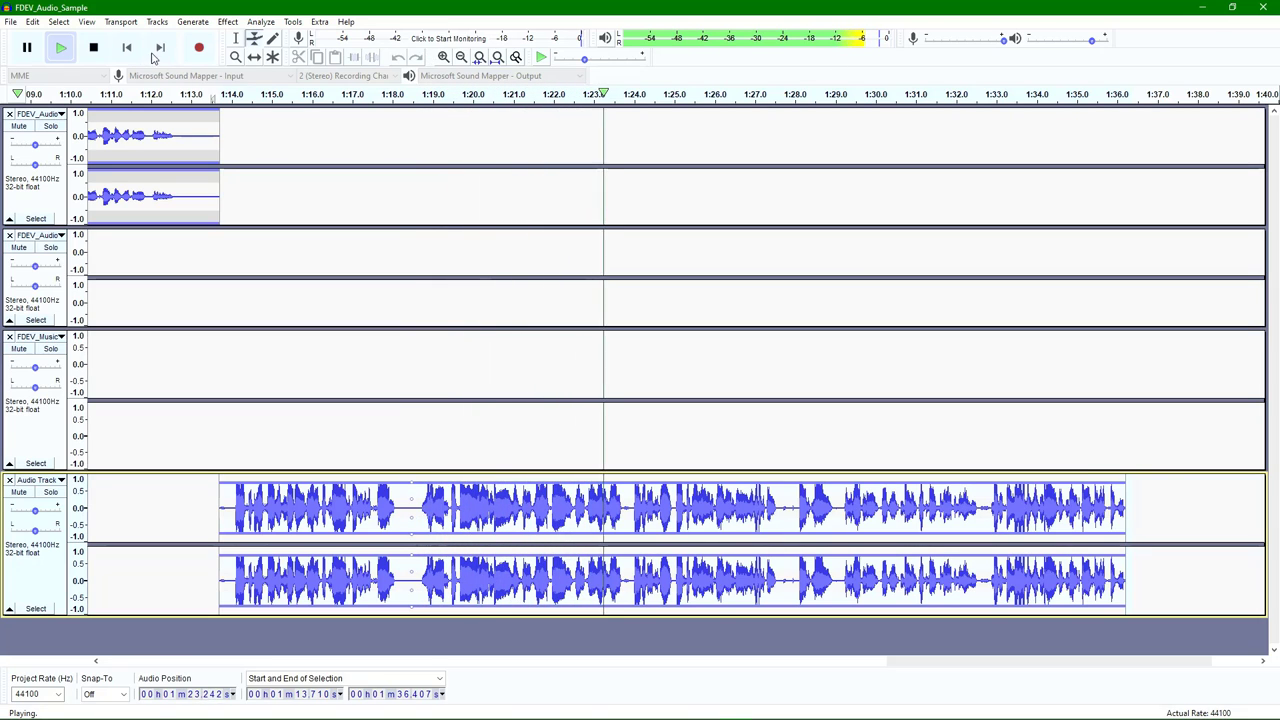
key("space")
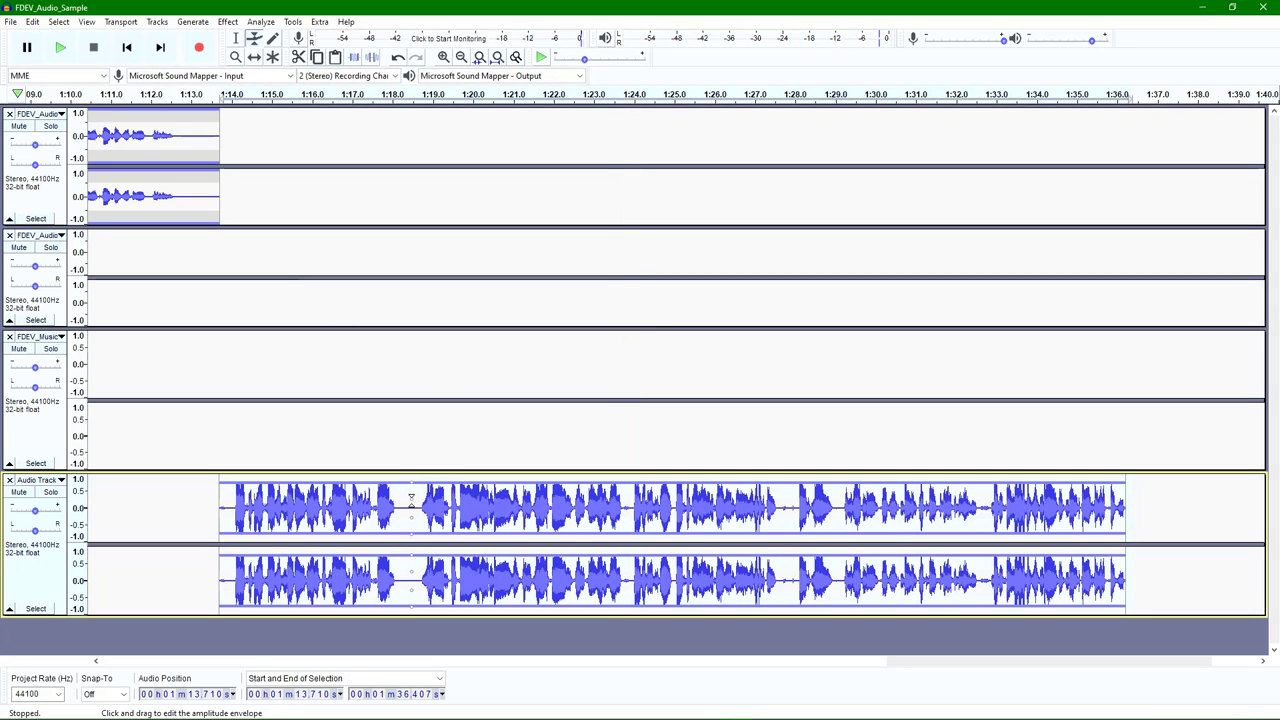
Step: Lower the recorded clip's amplitude envelope further to about 0.6, and play the clip briefly to check its level
left_click_drag(411, 497, 411, 499)
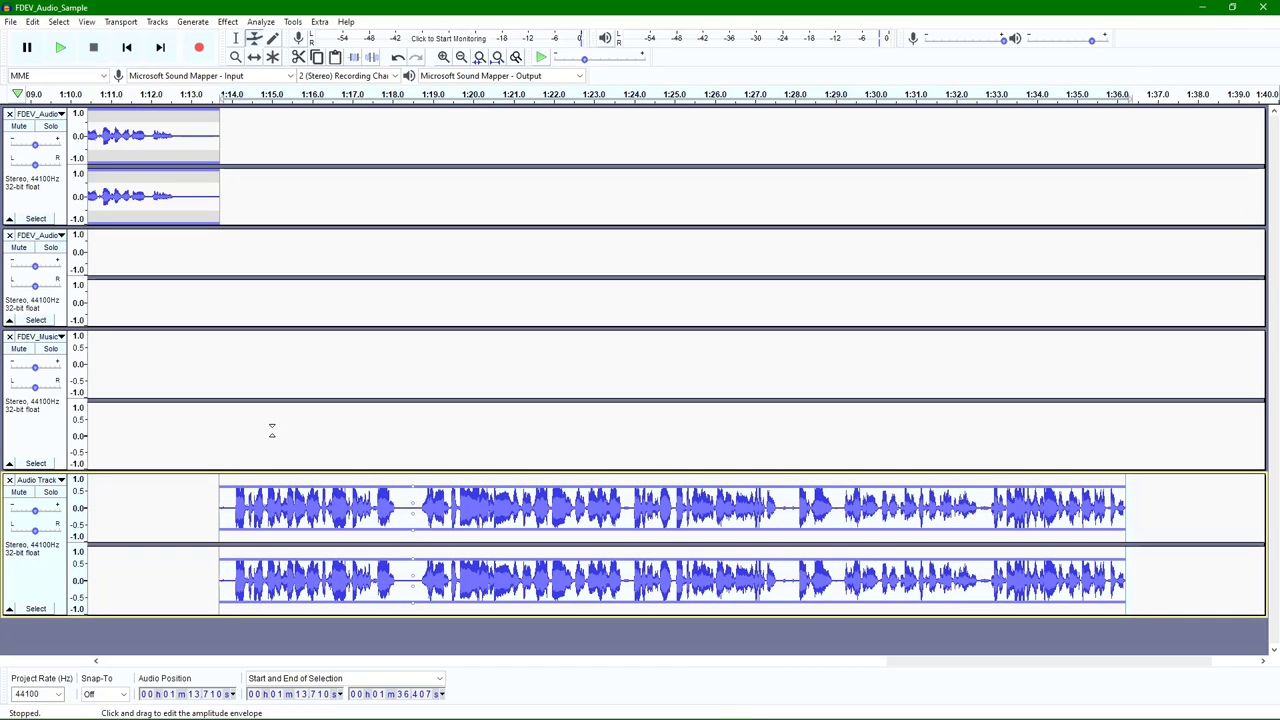
key("space")
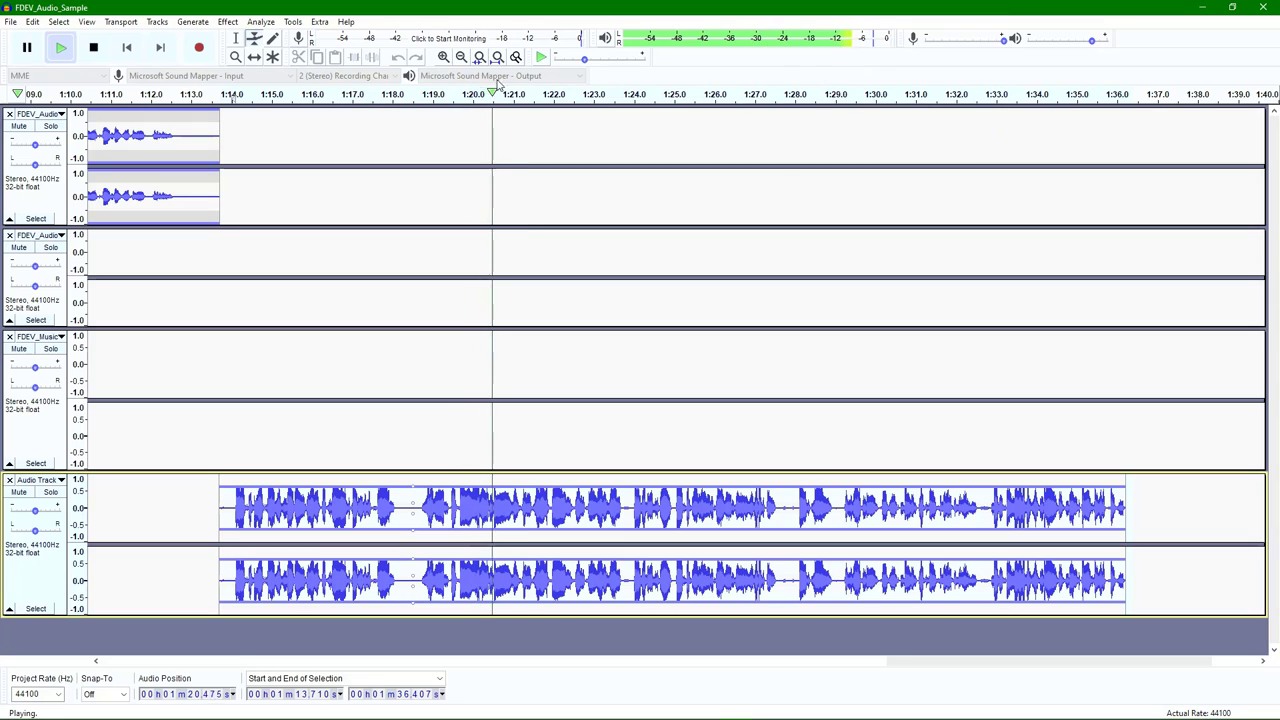
left_click(27, 47)
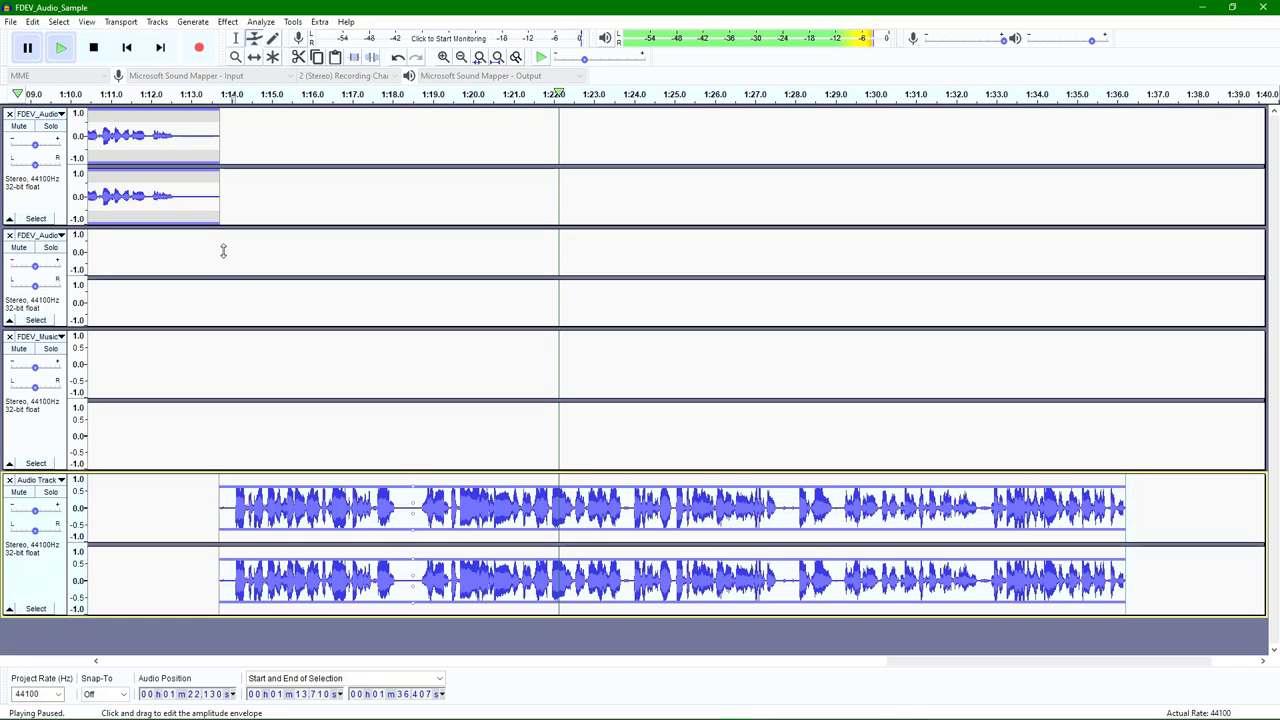
Step: Lower the recorded clip's amplitude envelope further to about 0.55, and play the clip from its start to check the level
left_click(96, 48)
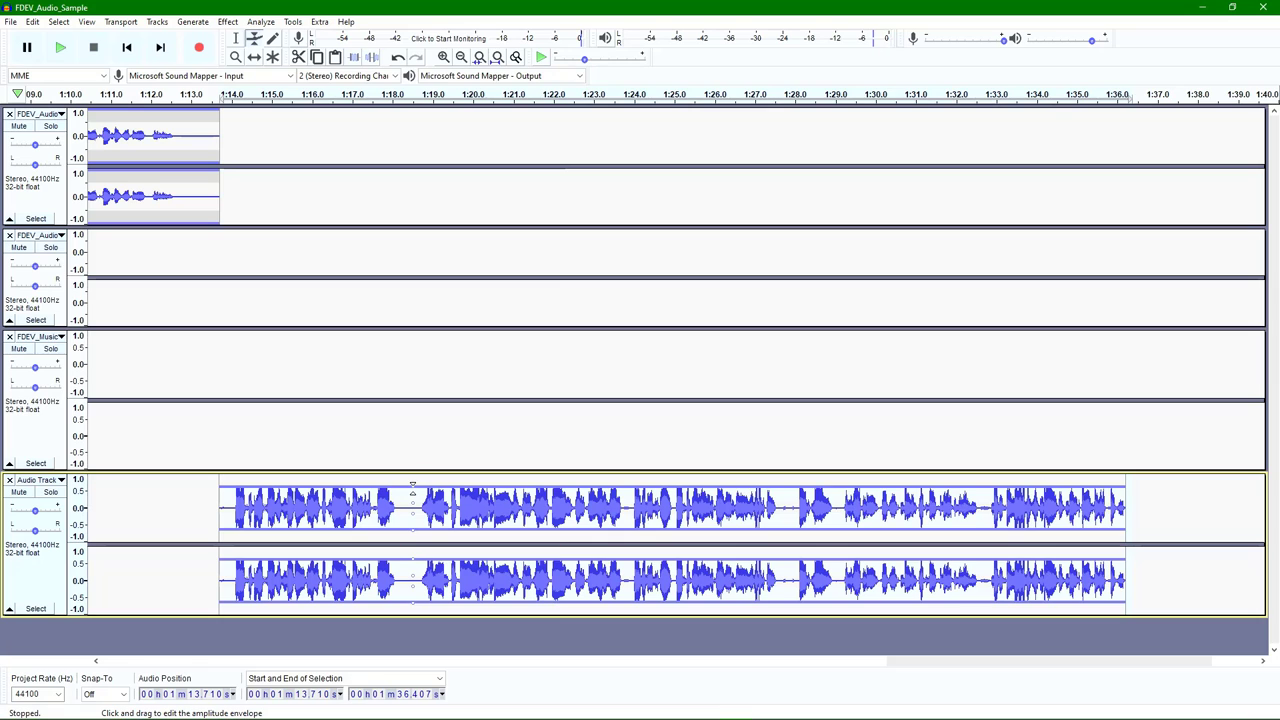
left_click_drag(413, 487, 413, 487)
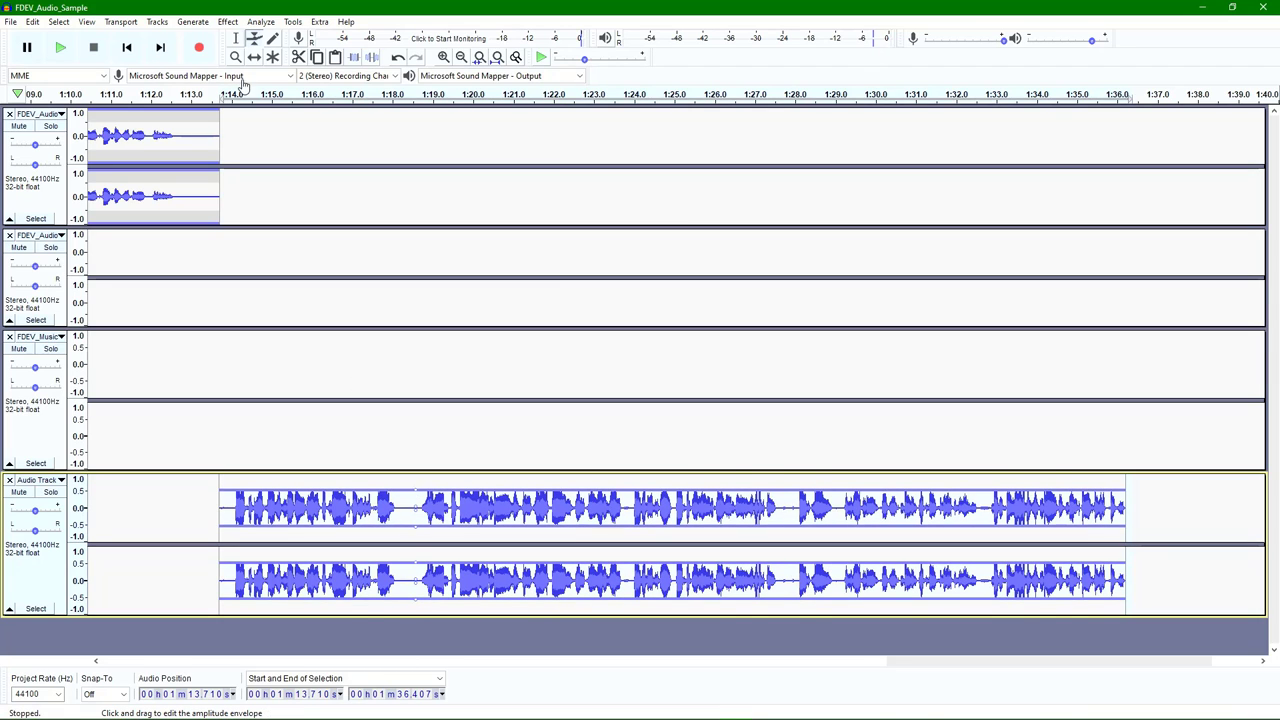
left_click(229, 94)
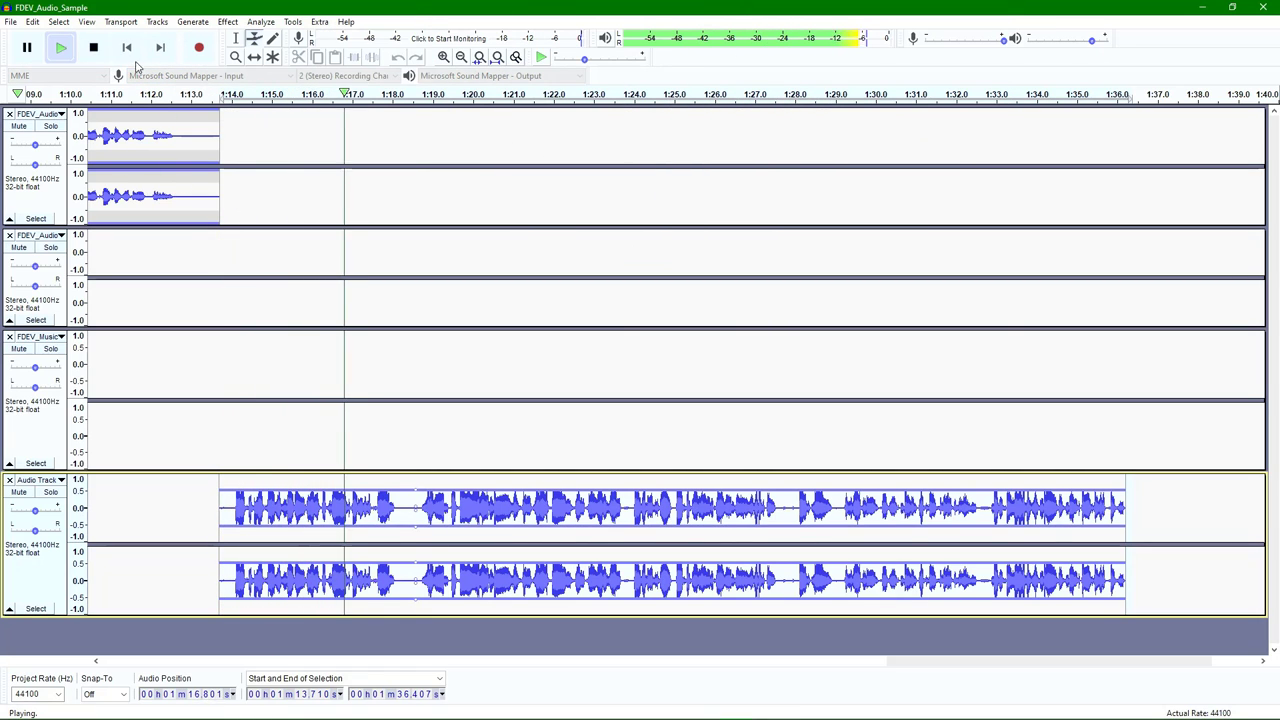
key("space")
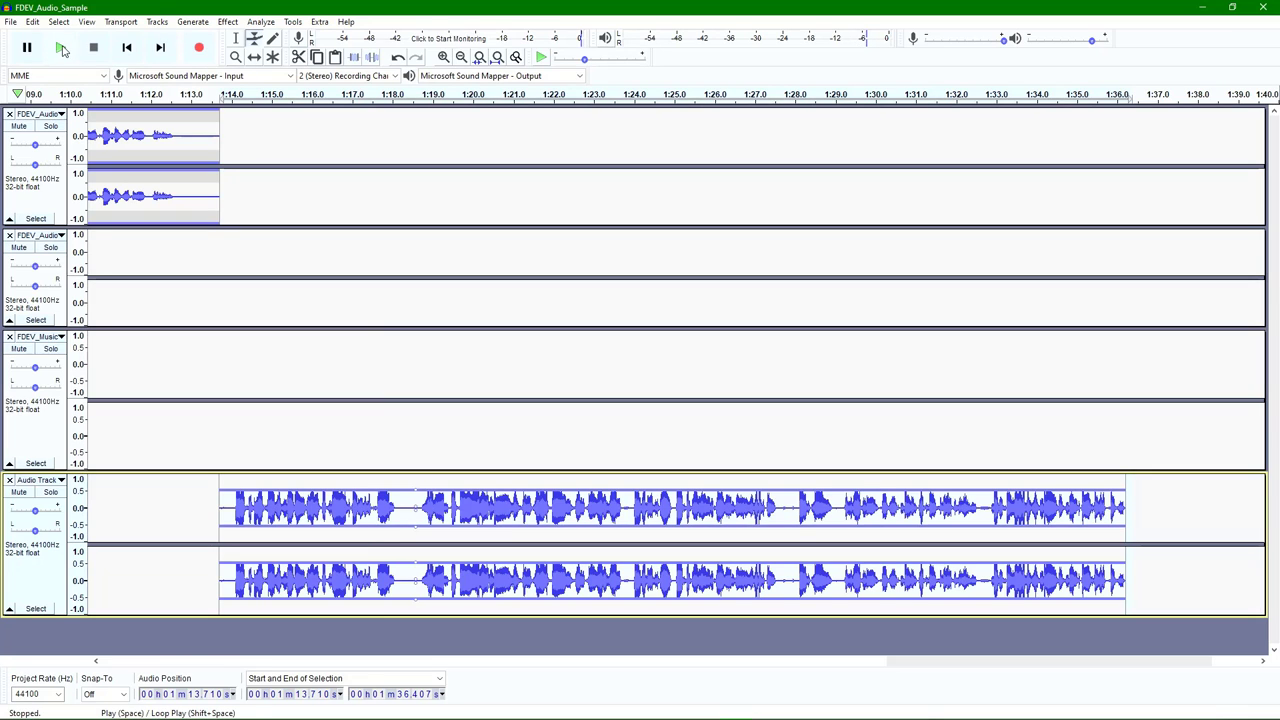
Step: Move the recorded clip about 1.2 seconds earlier so that it starts near 1:12.6 and slightly overlaps the end of the voice sample
left_click(461, 57)
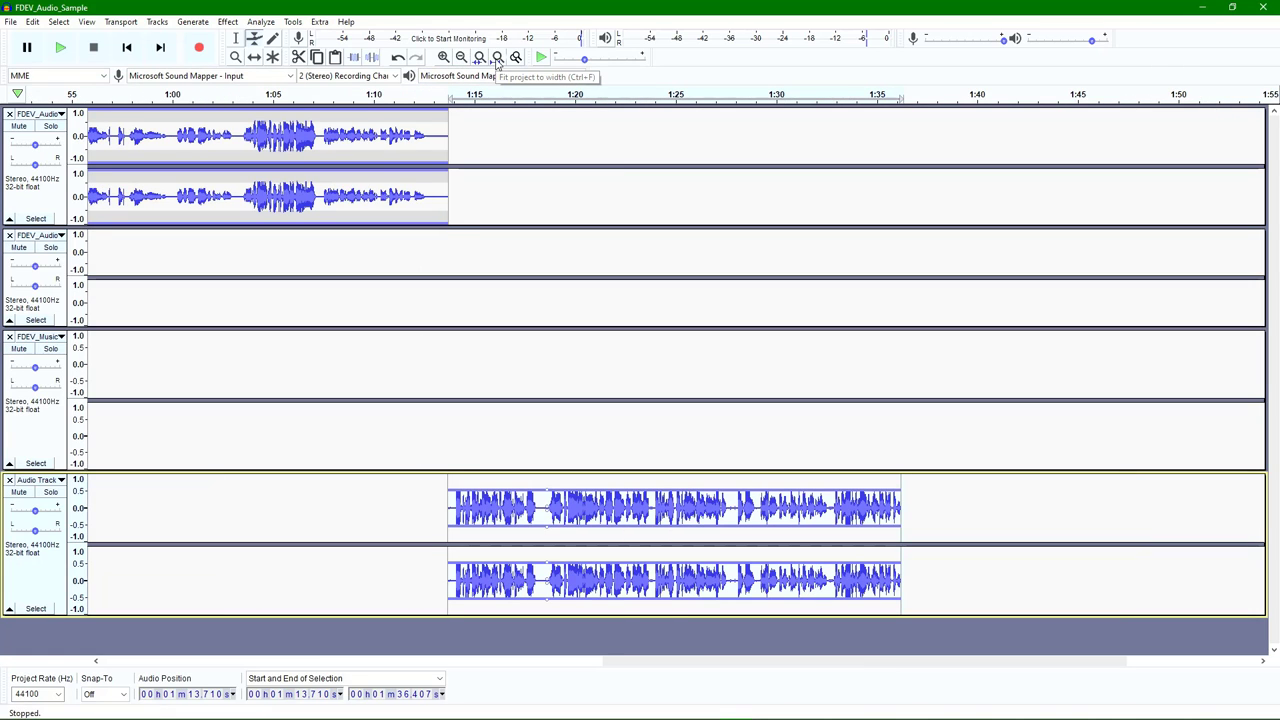
left_click(497, 58)
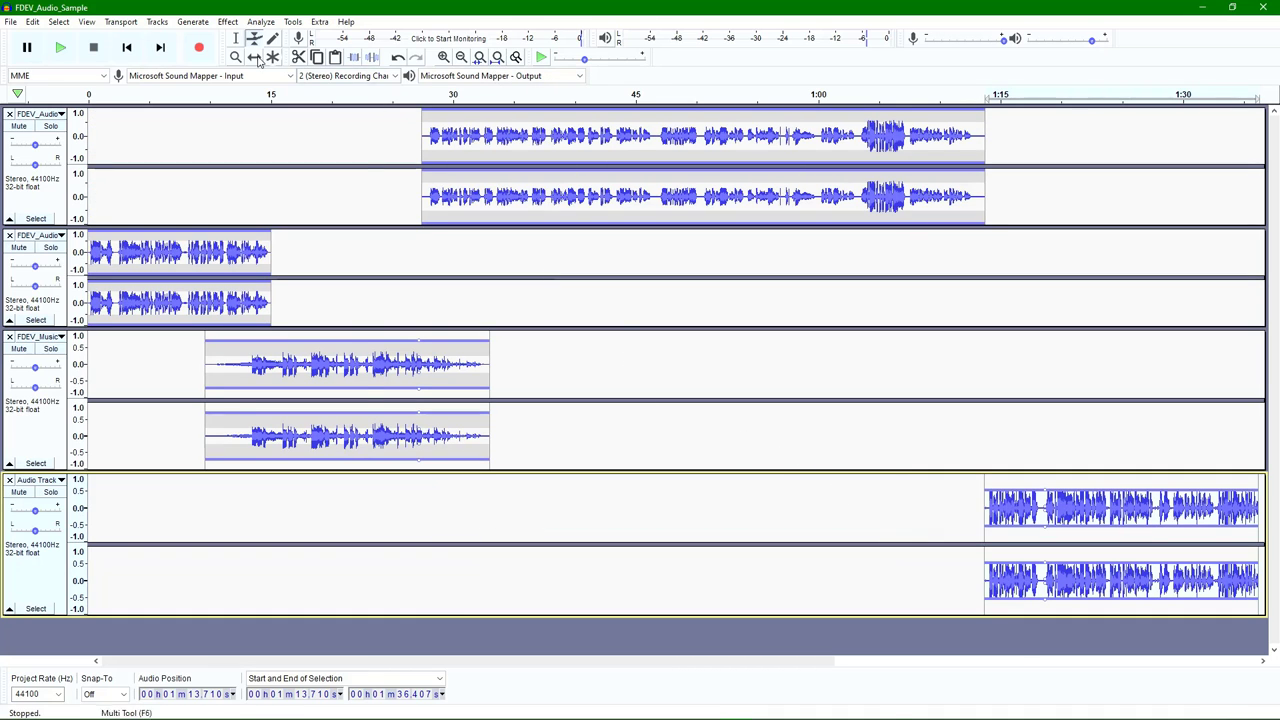
key("p")
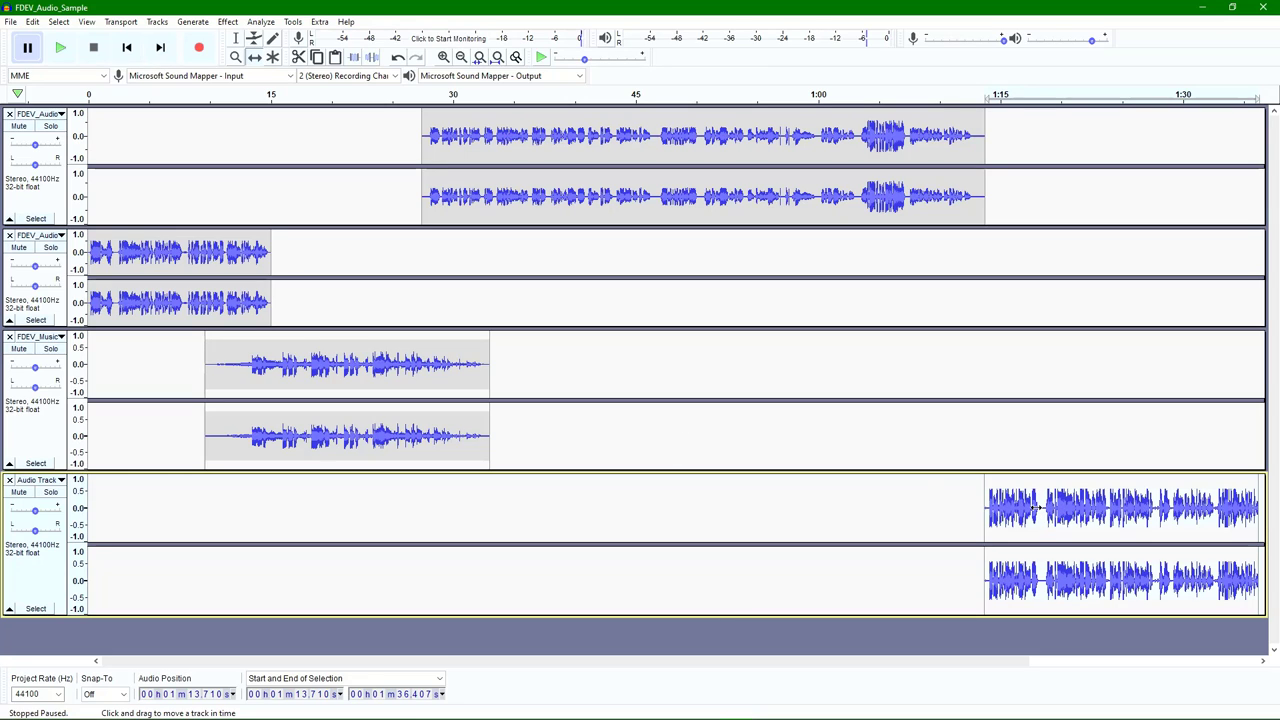
left_click_drag(1023, 663, 1100, 663)
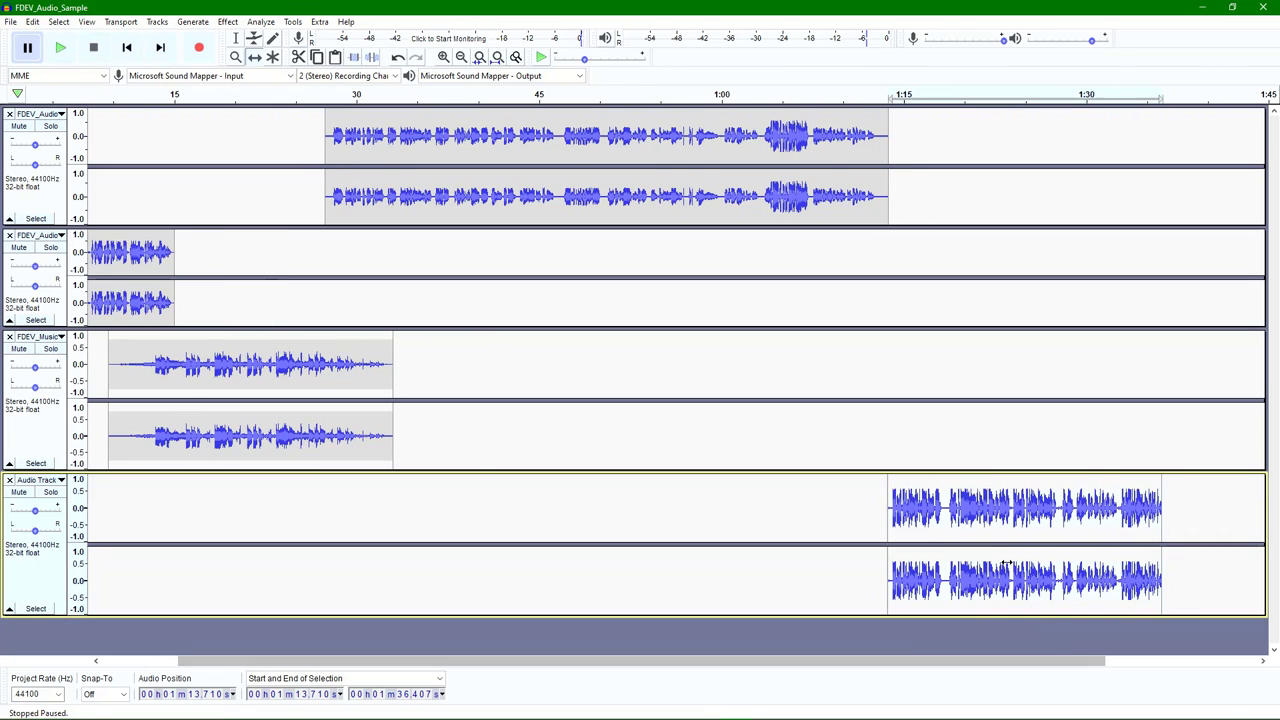
left_click_drag(1025, 589, 971, 592)
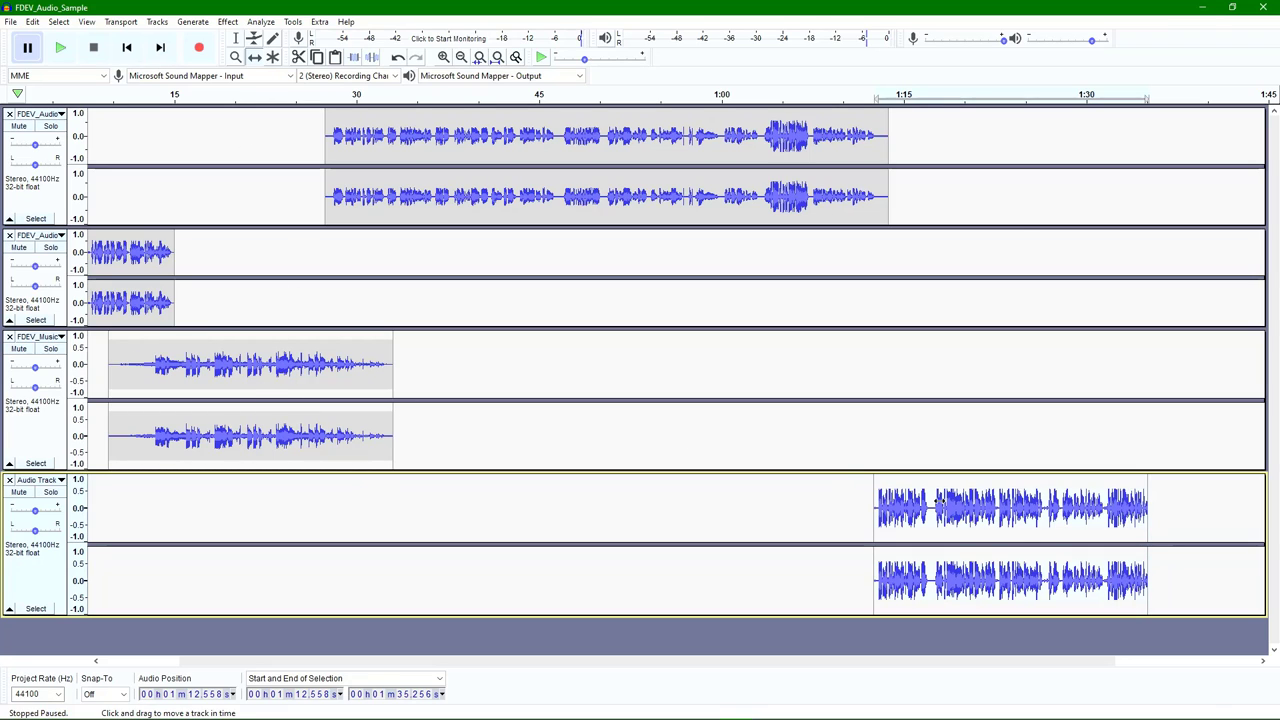
Step: Play the end of the recorded clip from about 1:32 to check how it finishes
left_click(1133, 93)
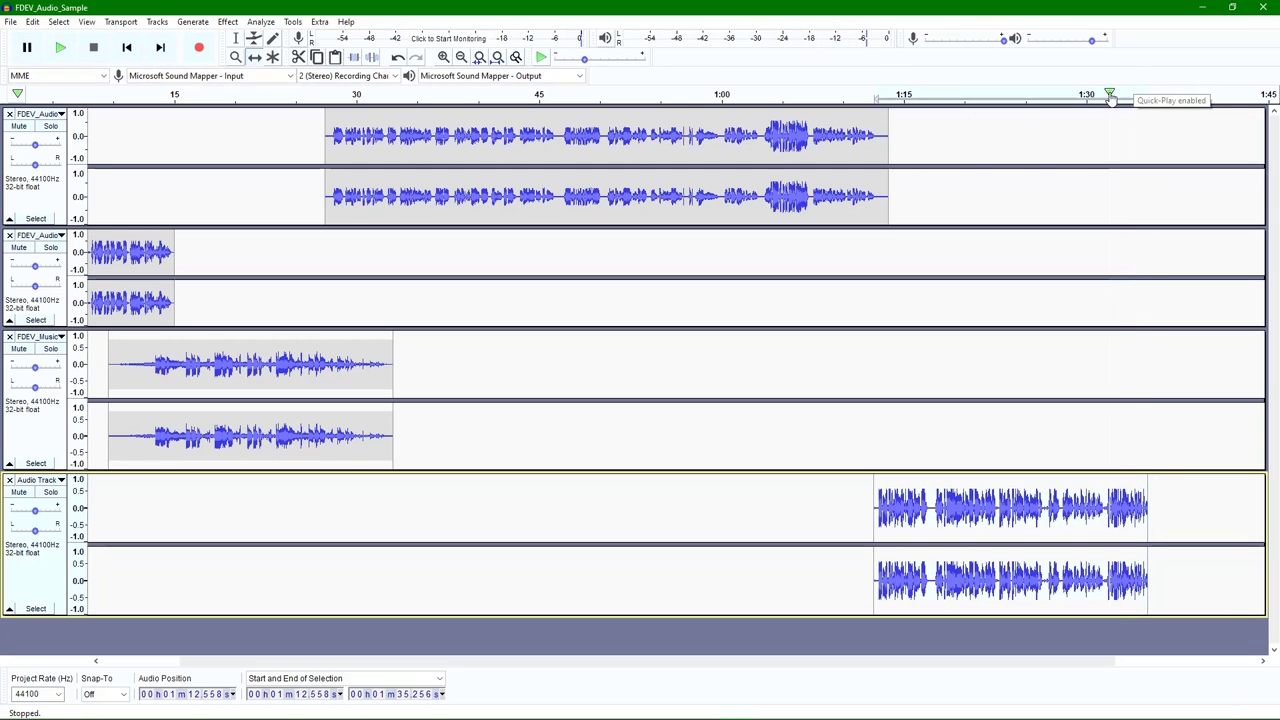
left_click(1110, 95)
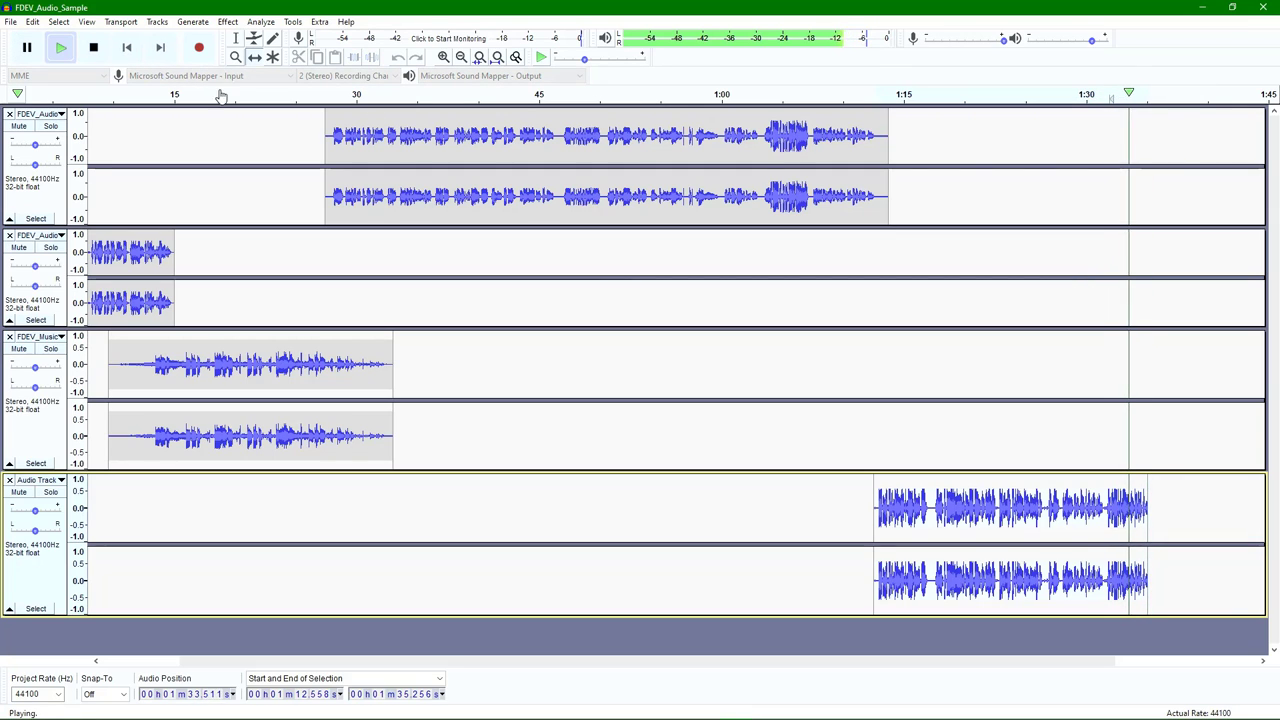
left_click(93, 48)
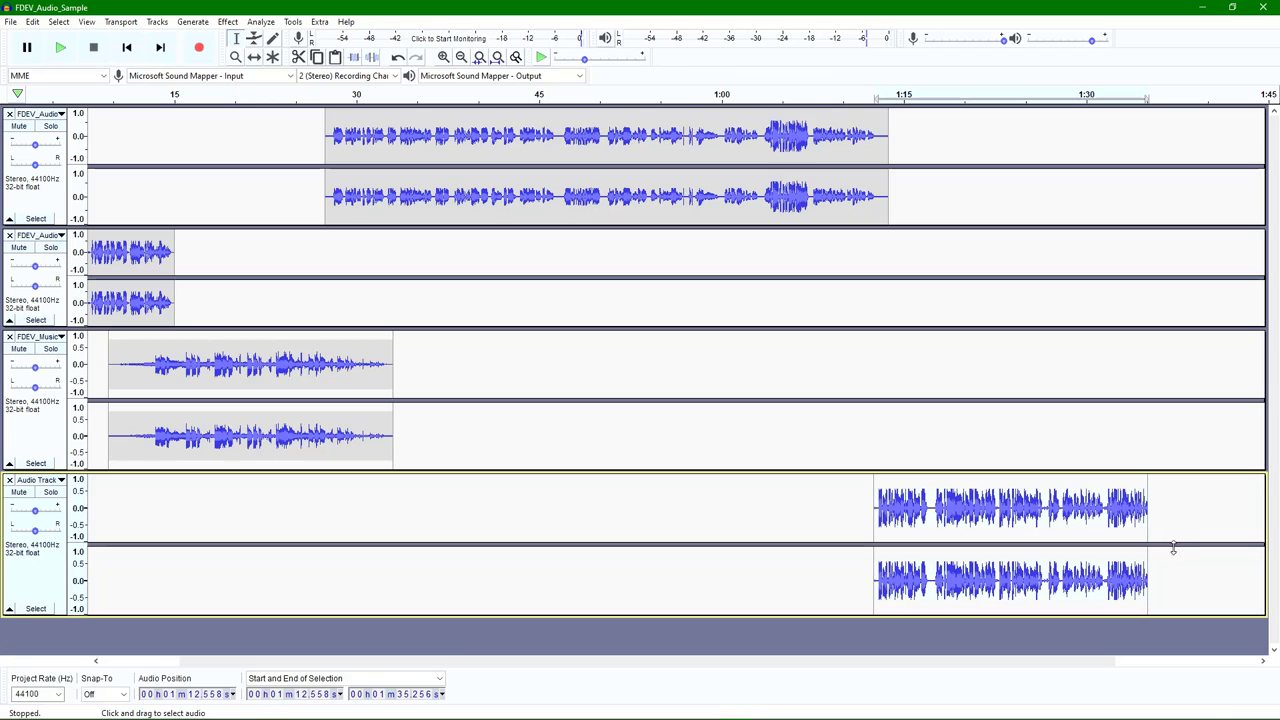
Step: Fade out the recorded clip from about 1:31.7 to its end, and play from about 1:30 to check the fade
left_click_drag(1154, 567, 1107, 560)
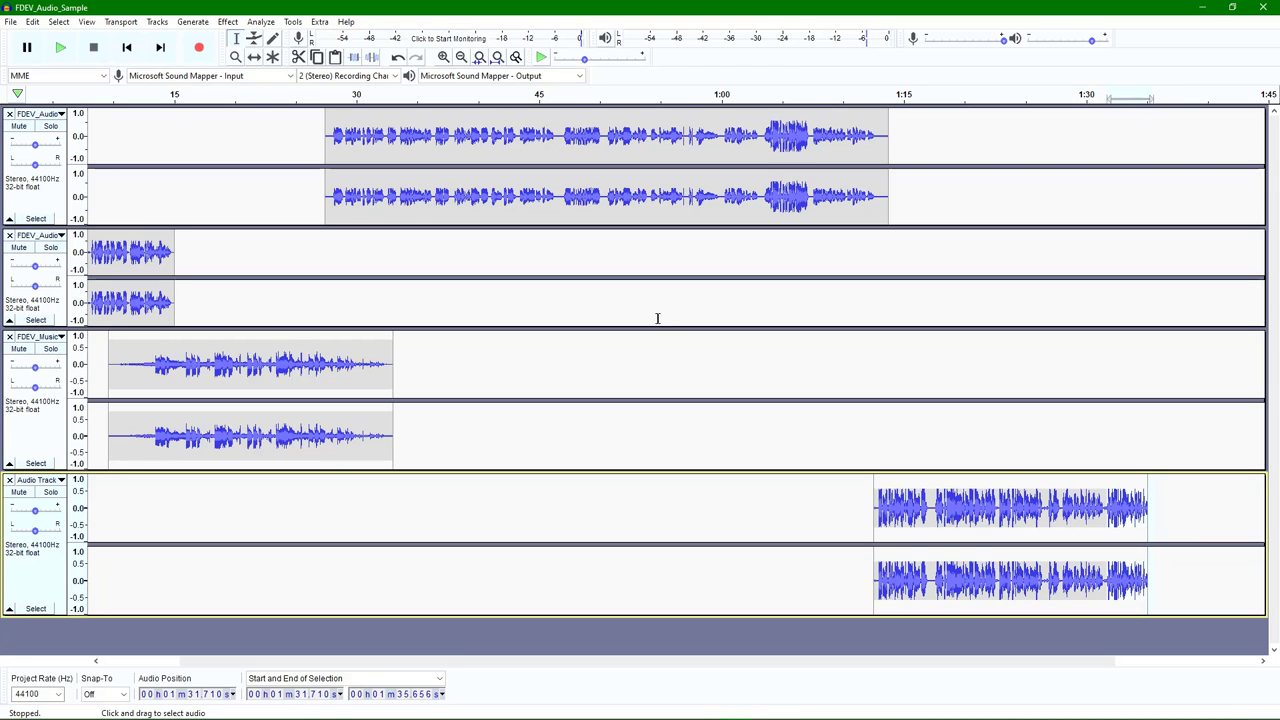
left_click(227, 21)
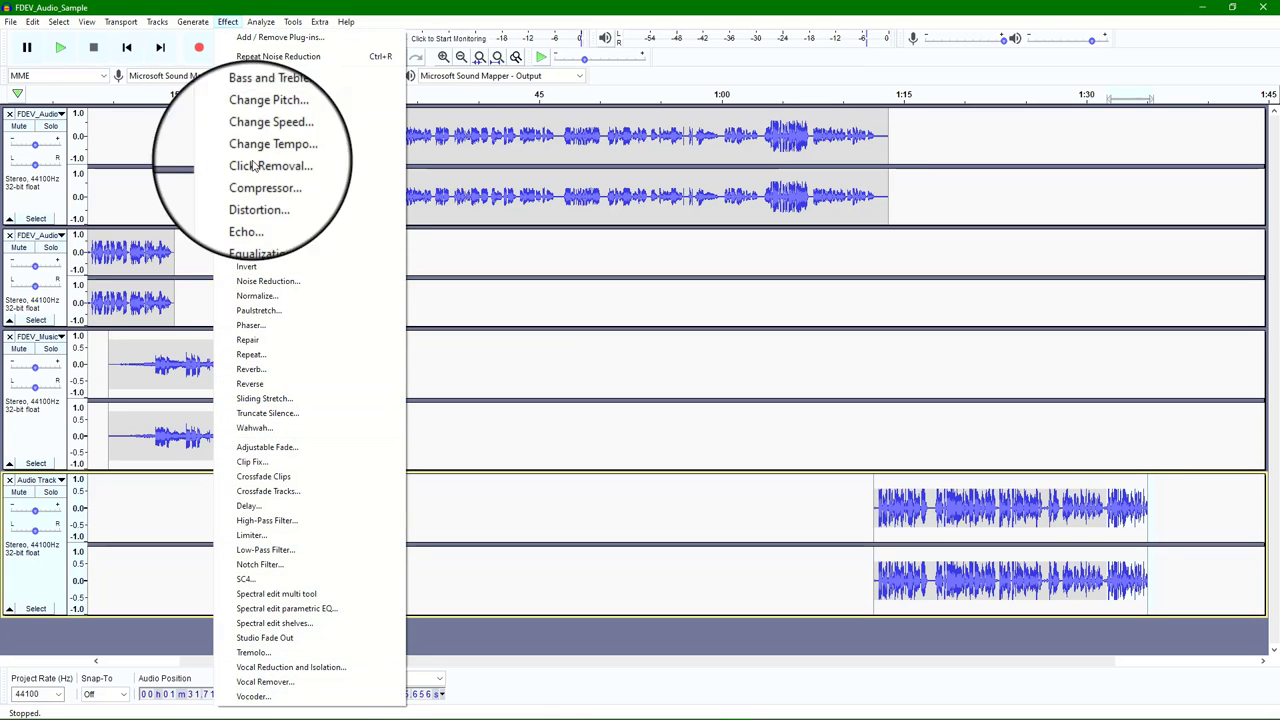
left_click(277, 254)
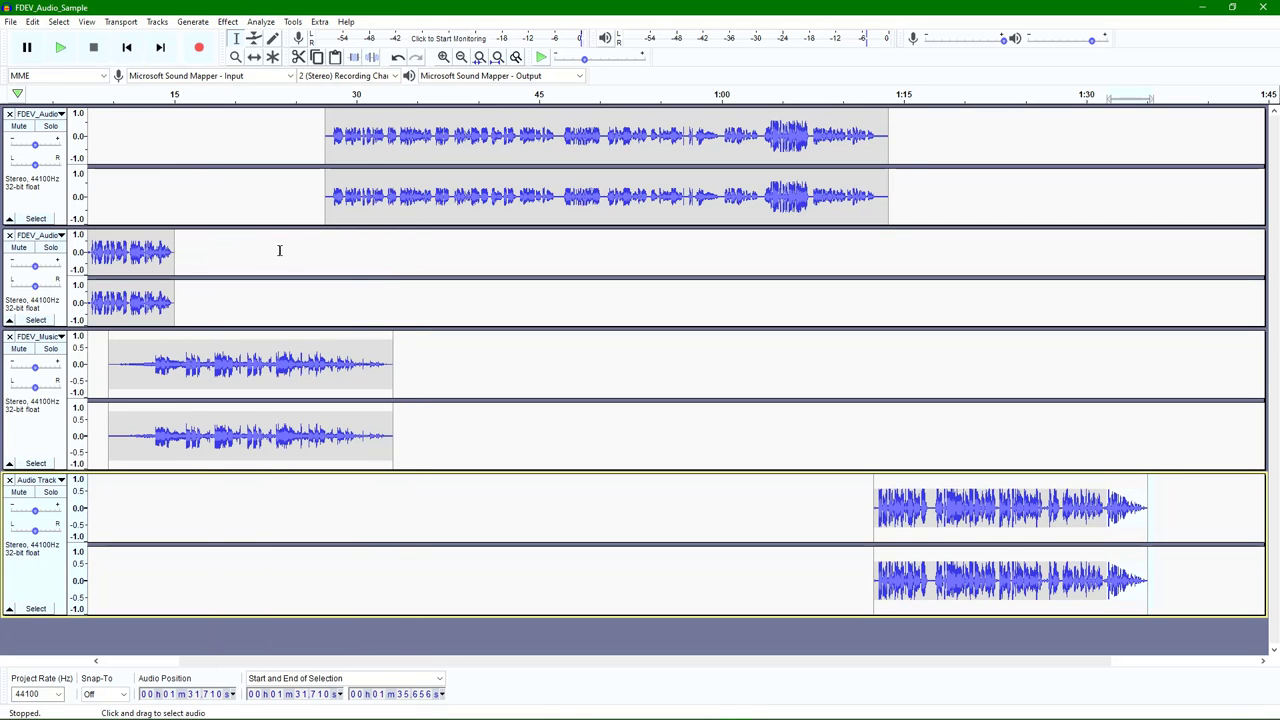
left_click(1087, 95)
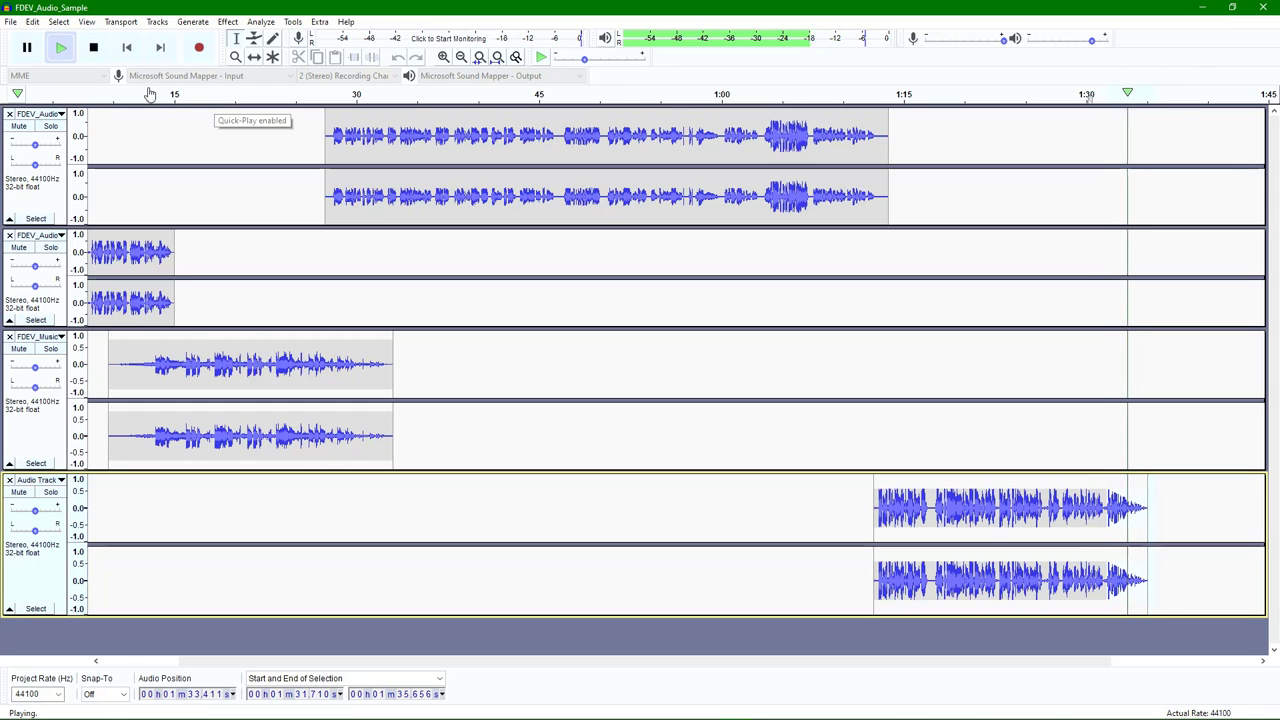
left_click(95, 50)
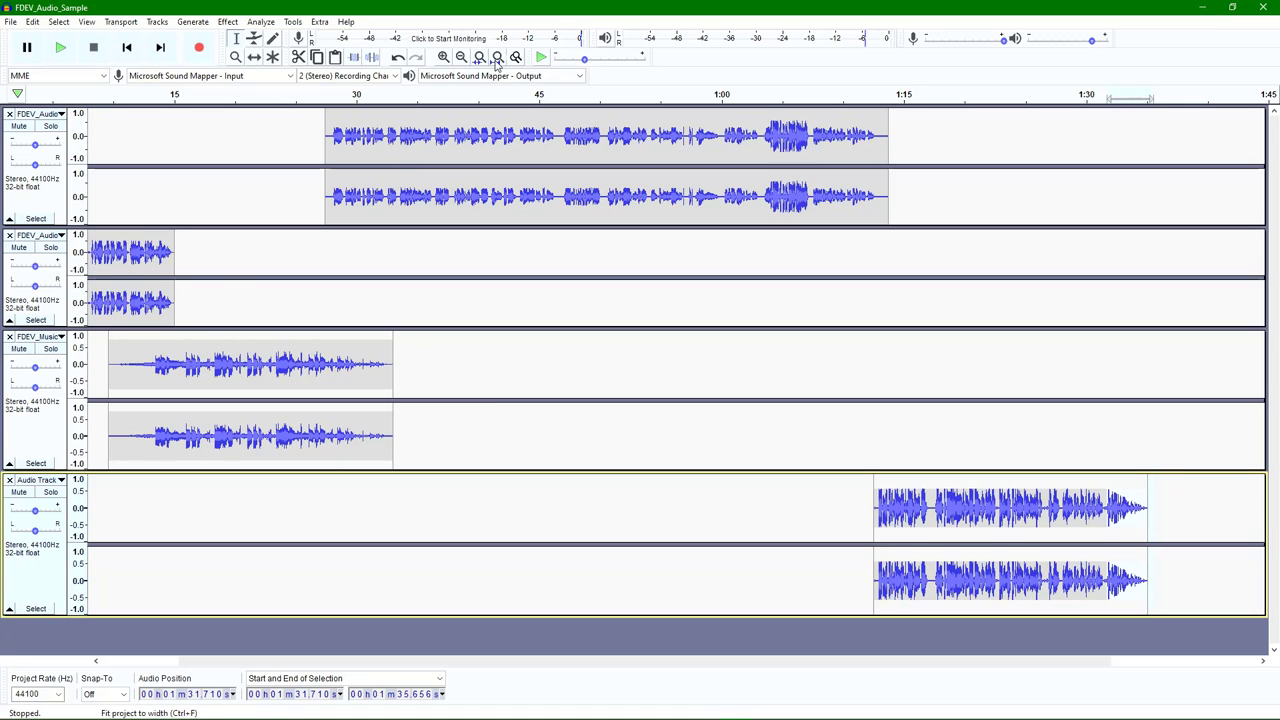
Step: Save the project as FDEV_Test.aup in the FDEV Fellows folder
scroll(550, 250, "left", 3)
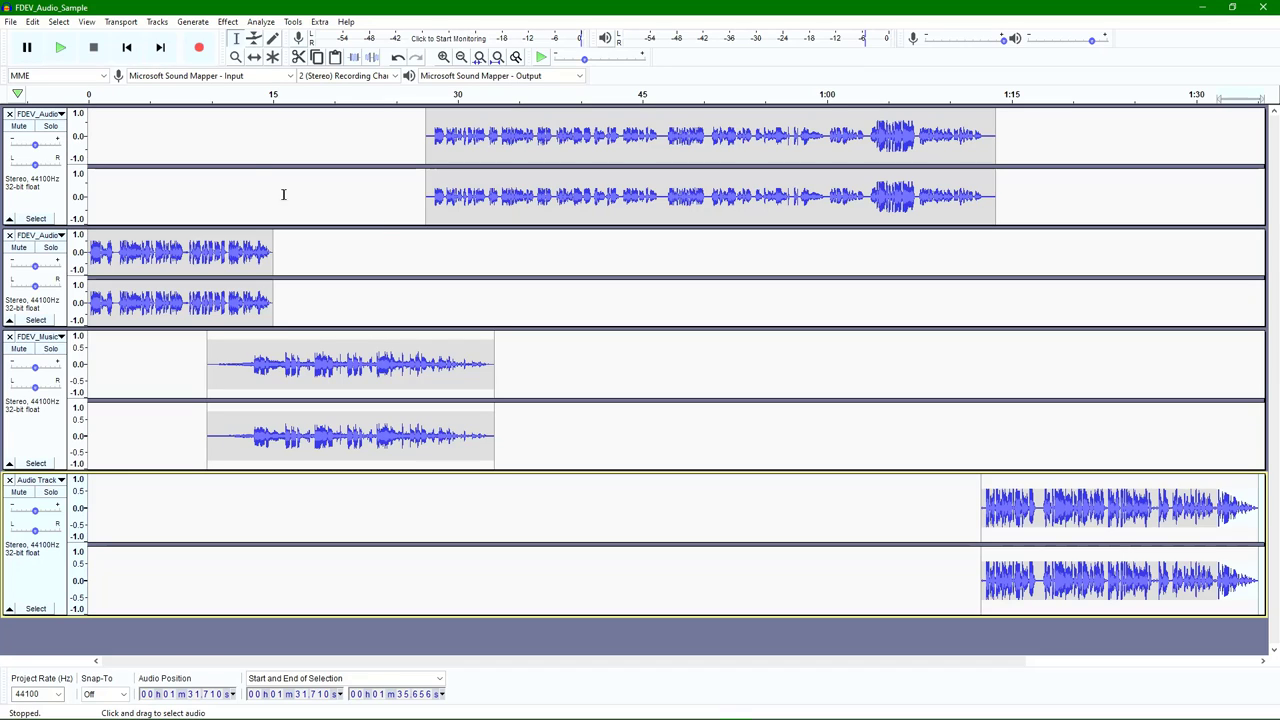
left_click(11, 22)
mouse_move(42, 102)
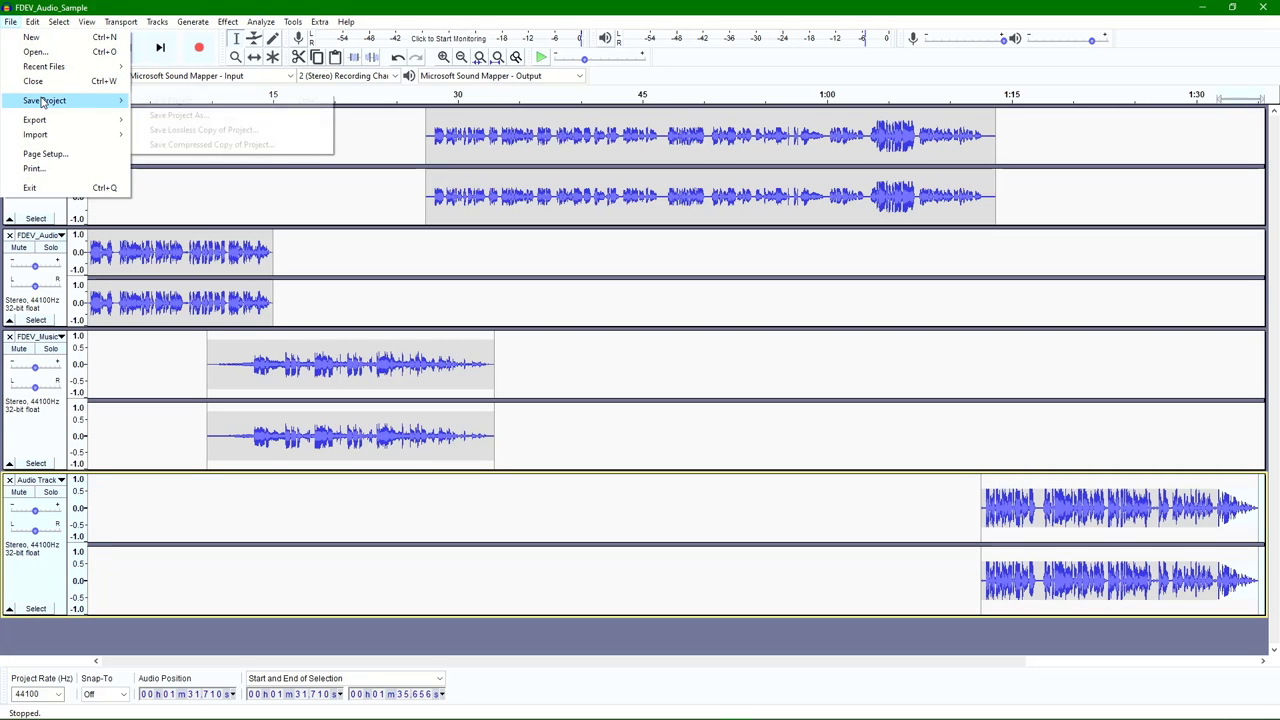
left_click(165, 104)
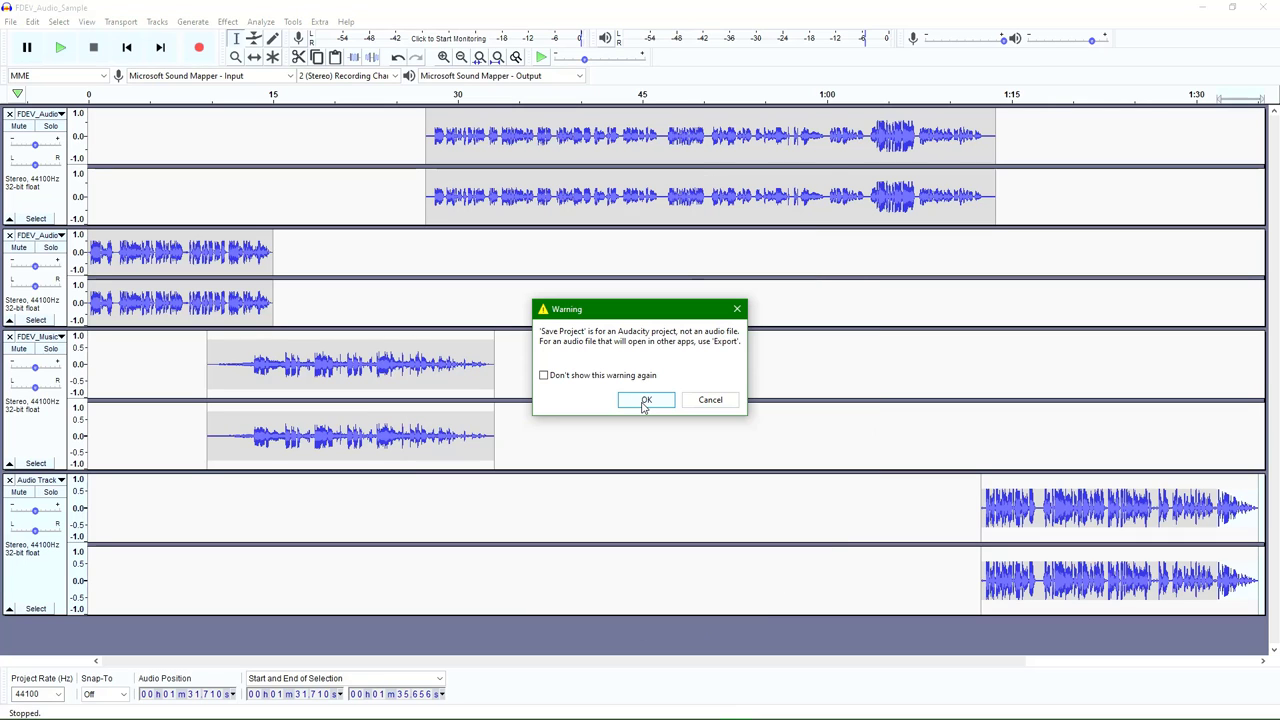
left_click(645, 401)
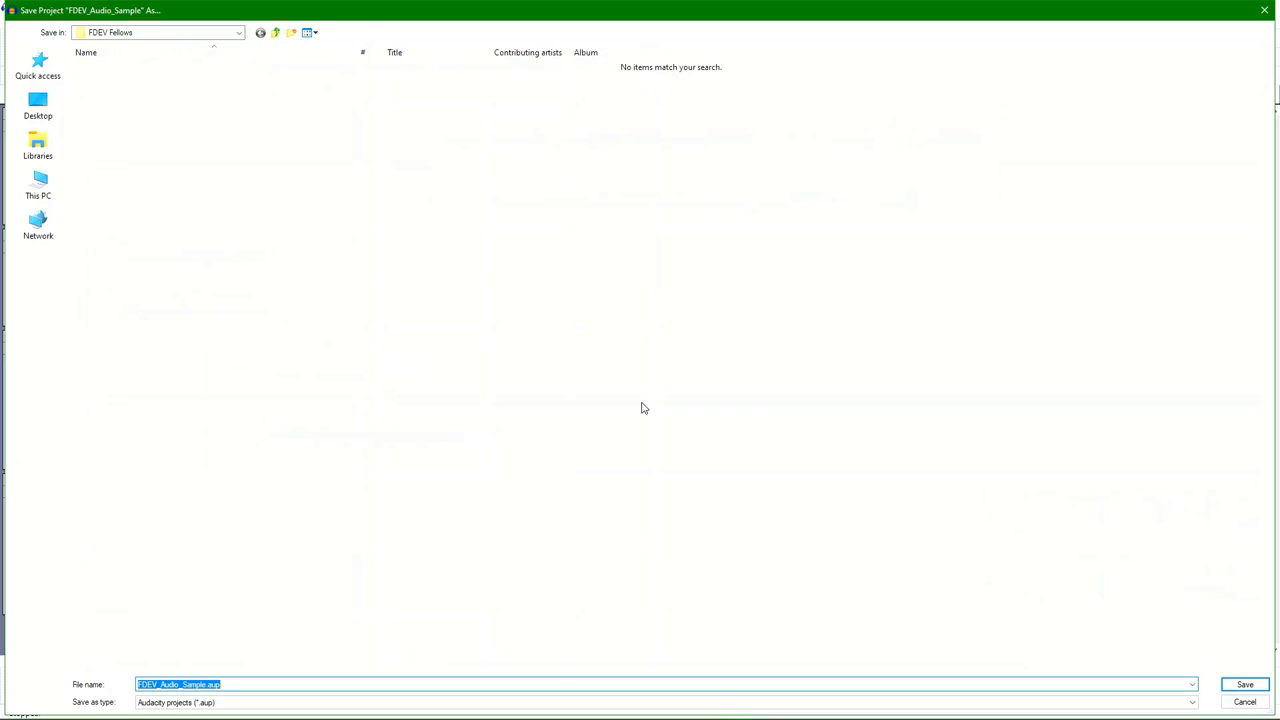
left_click(208, 684)
left_click_drag(208, 684, 161, 682)
type("Test")
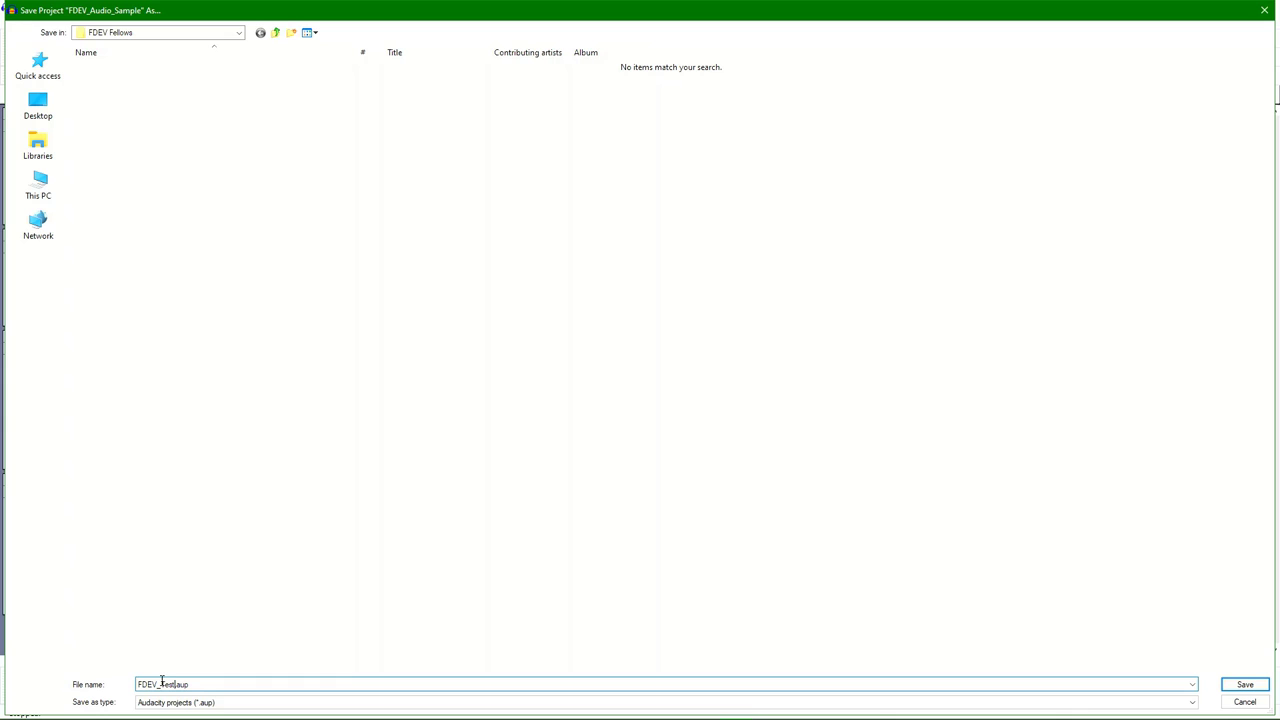
left_click(1245, 685)
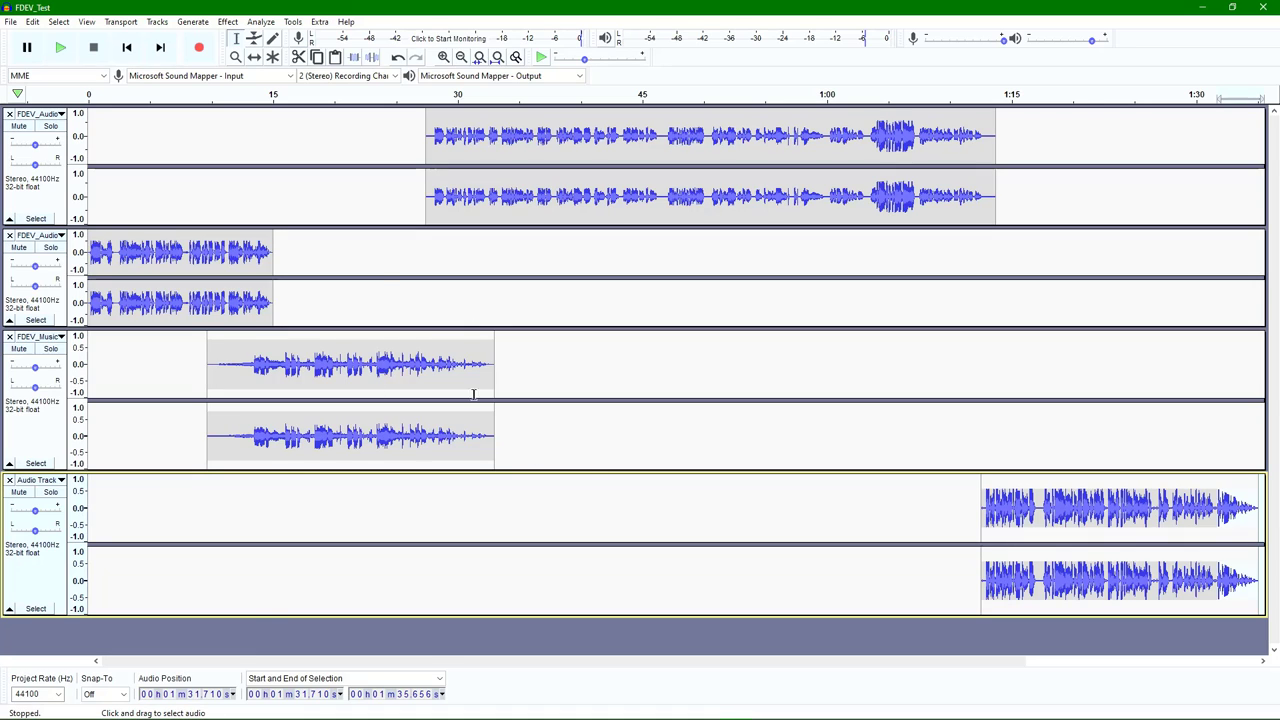
Step: Export the project as FDEV_Test.mp3 in the FDEV Fellows folder at constant 128 kbps stereo, accepting the stereo mixdown
left_click(14, 23)
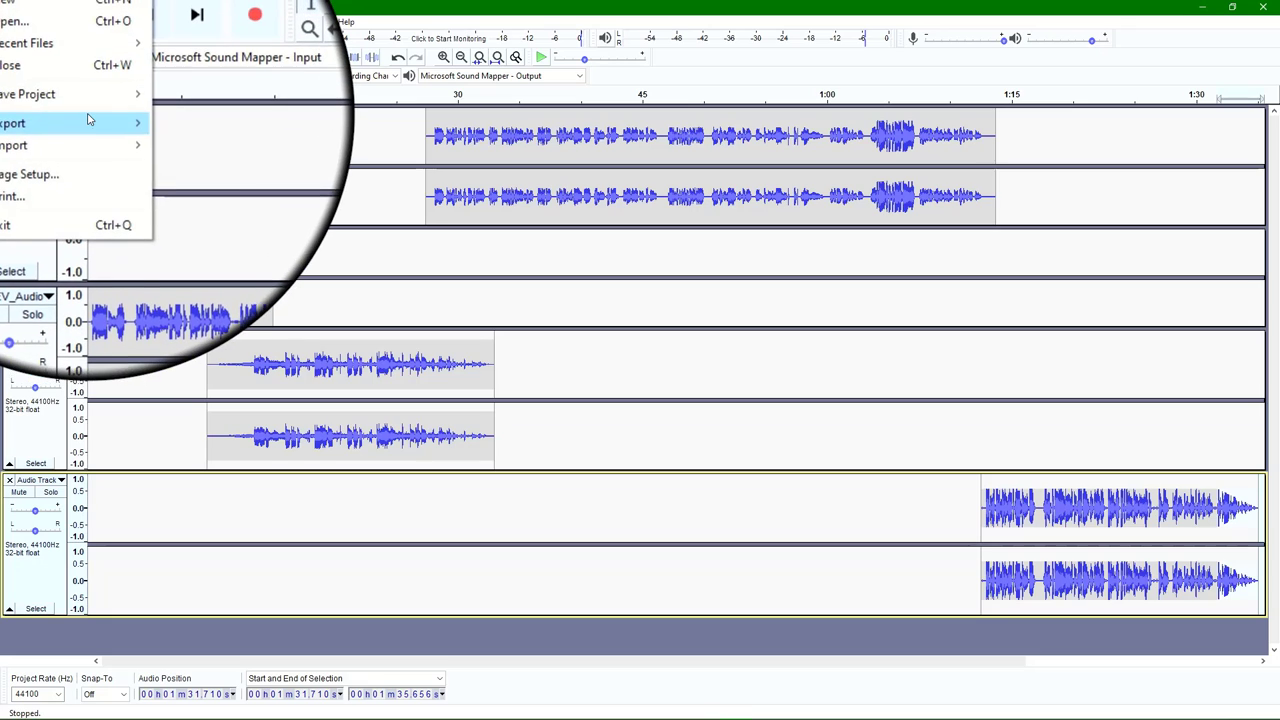
mouse_move(90, 116)
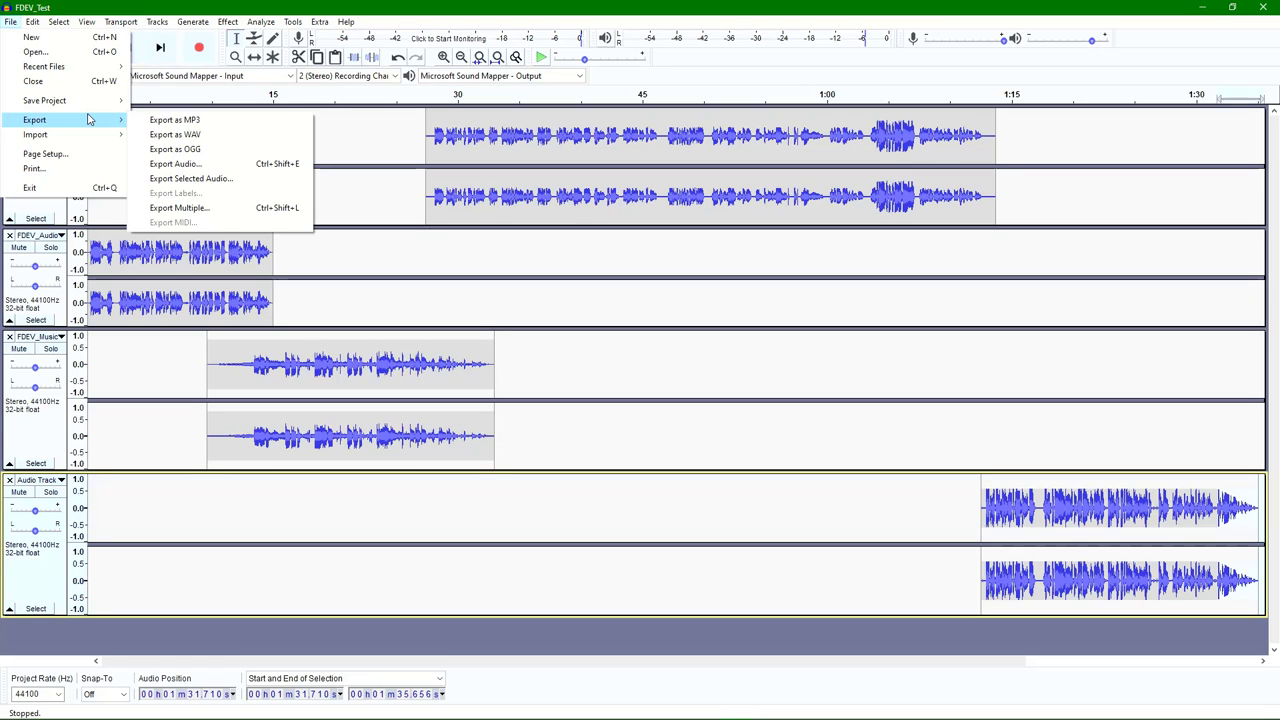
left_click(155, 121)
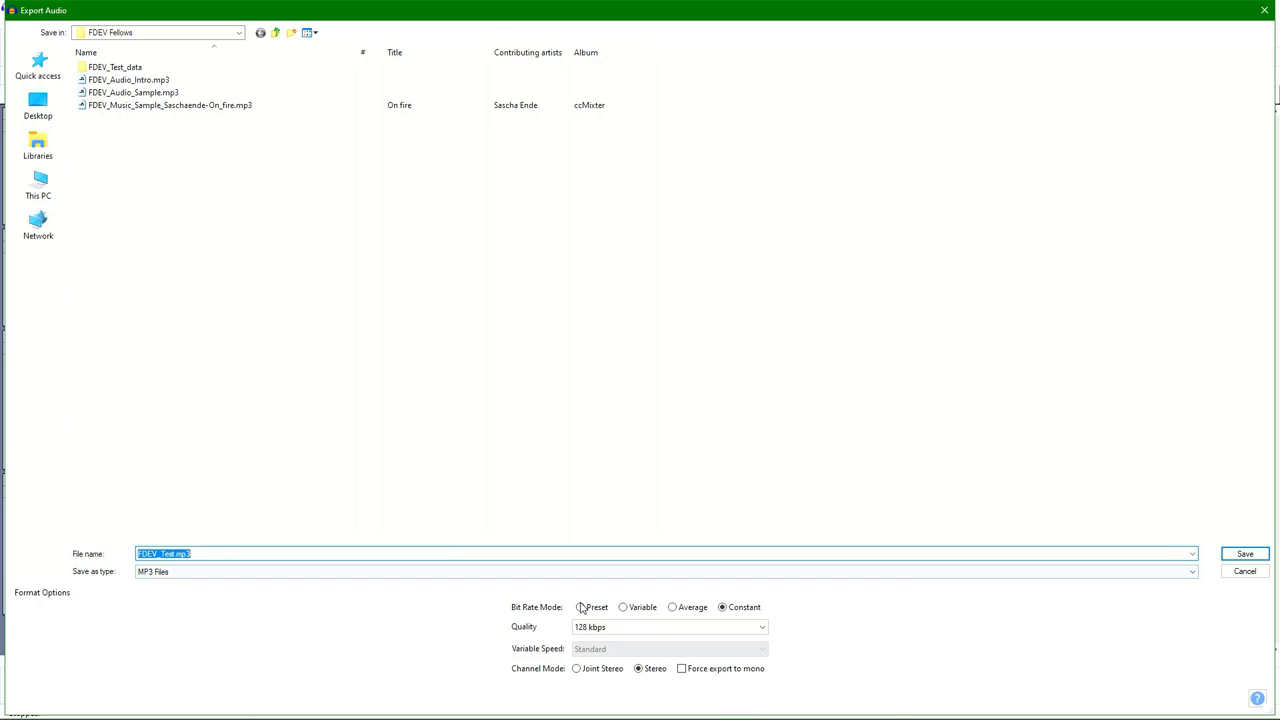
left_click(762, 627)
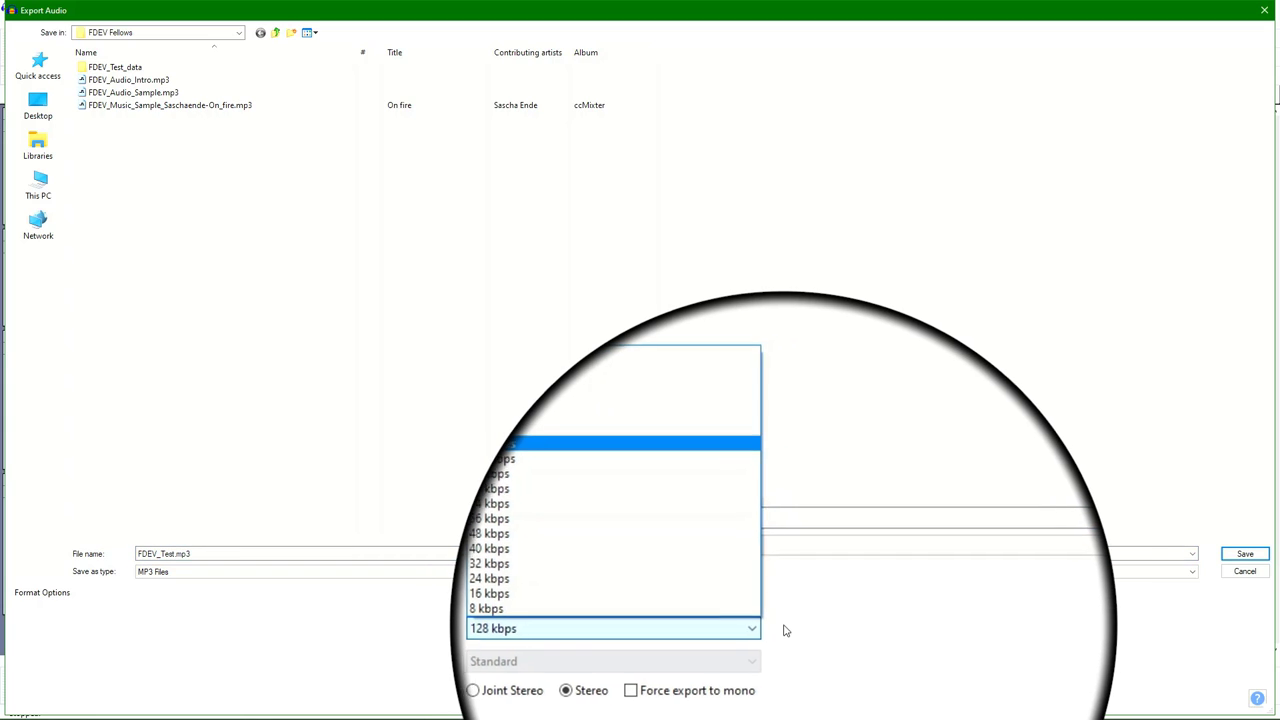
left_click(786, 629)
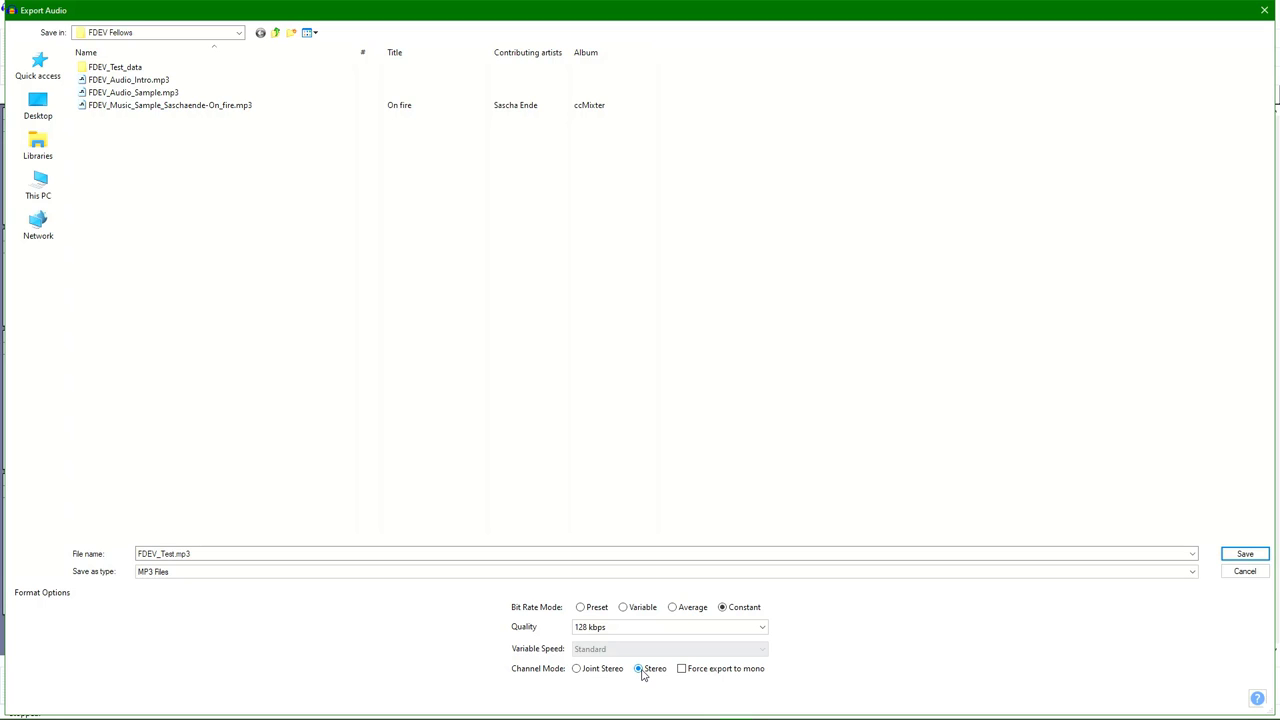
left_click(142, 556)
left_click(1245, 555)
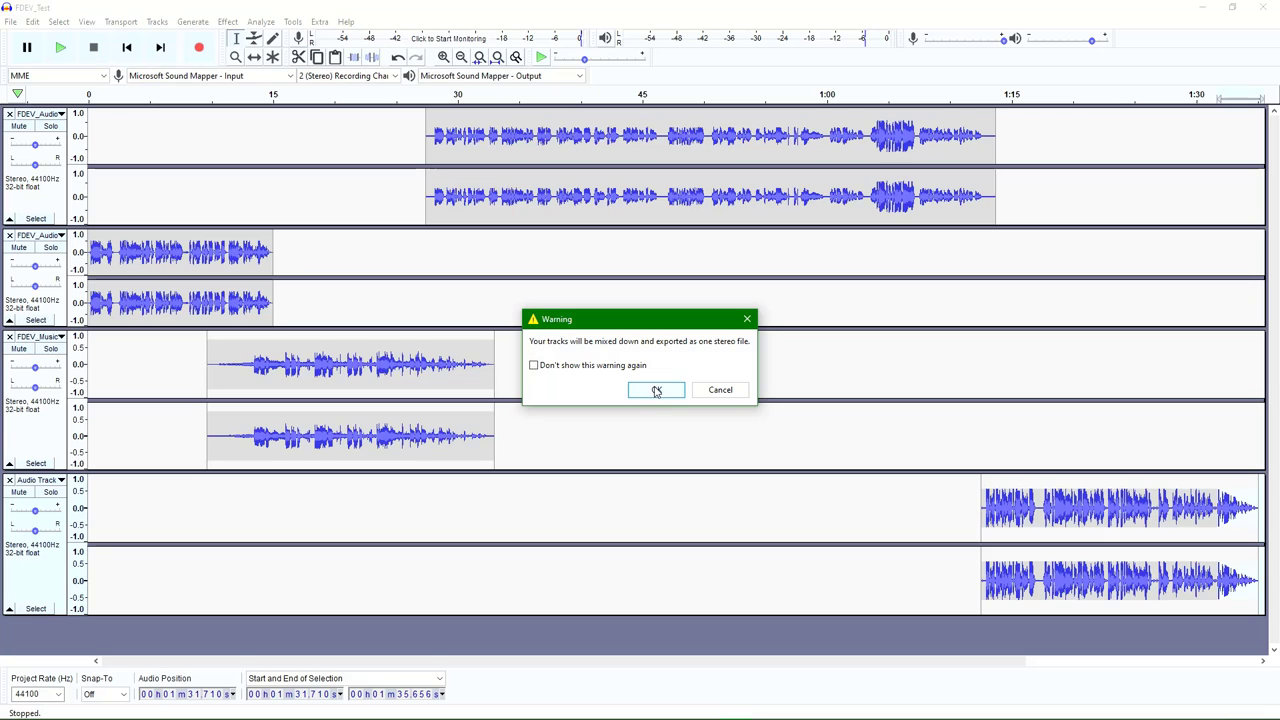
left_click(657, 391)
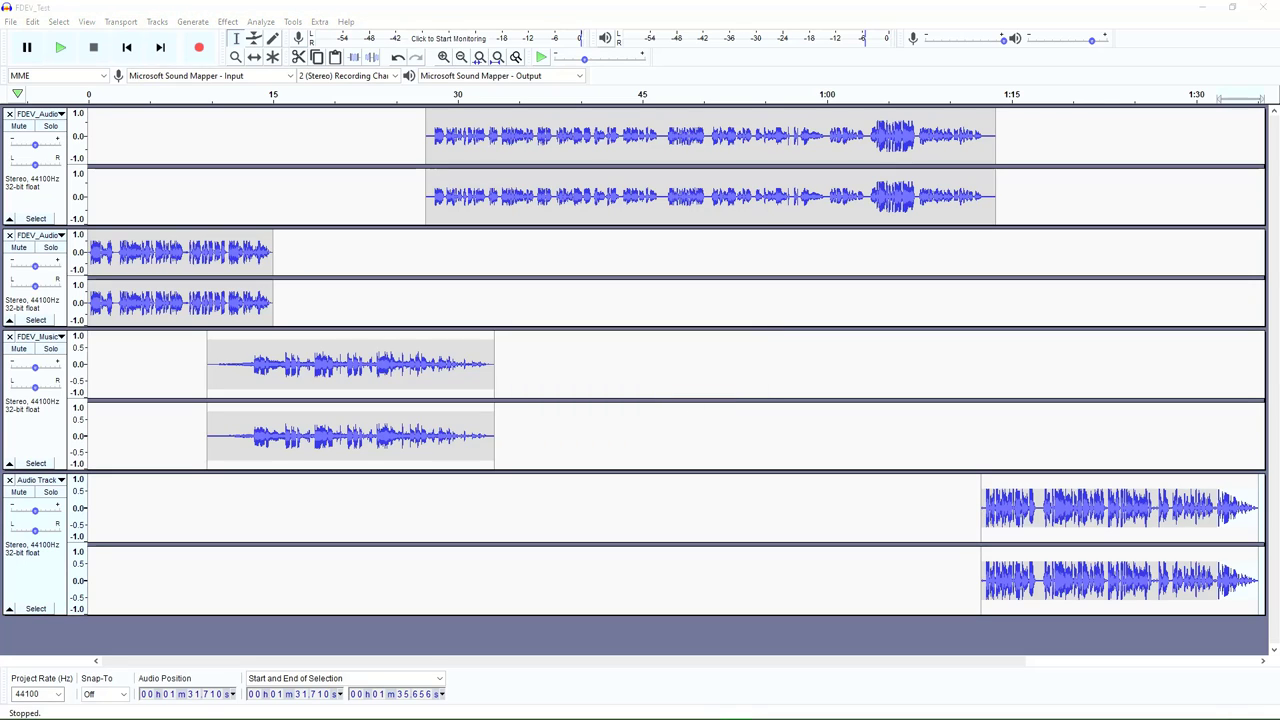
Step: Clear all the metadata tags, leave the fields blank, and run the MP3 export
left_click_drag(1225, 155, 868, 306)
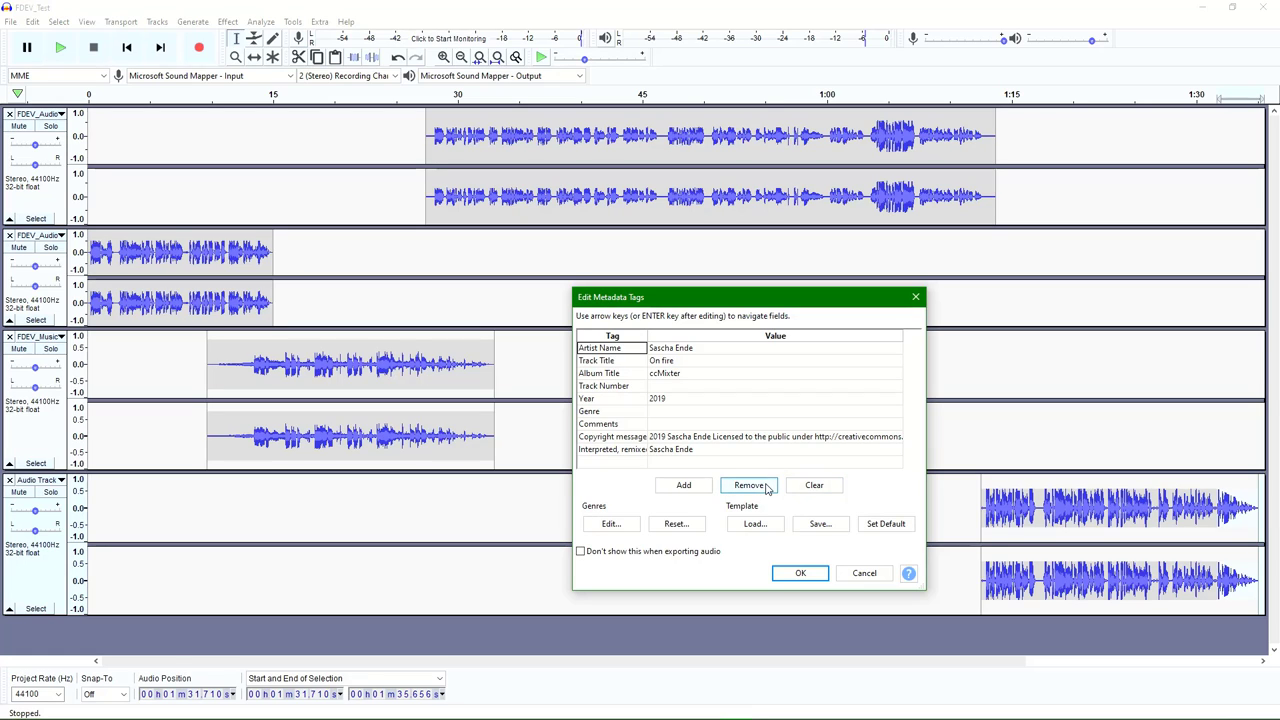
left_click(814, 486)
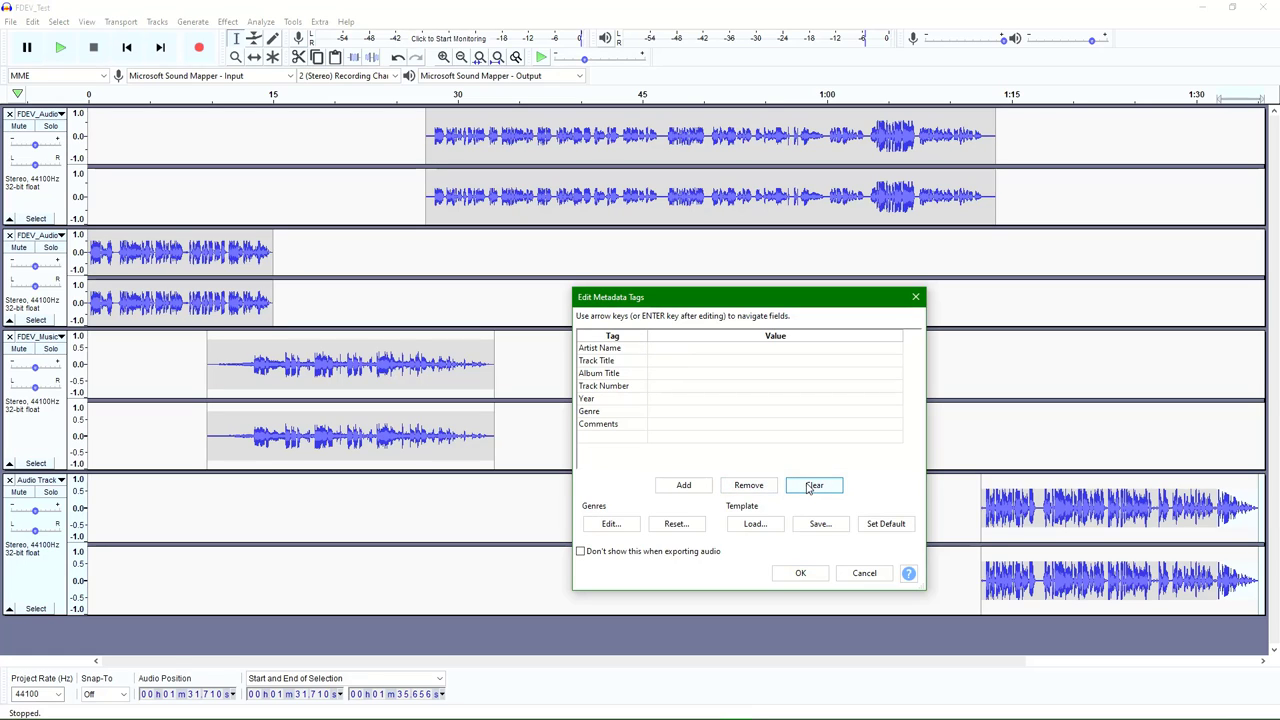
left_click(665, 354)
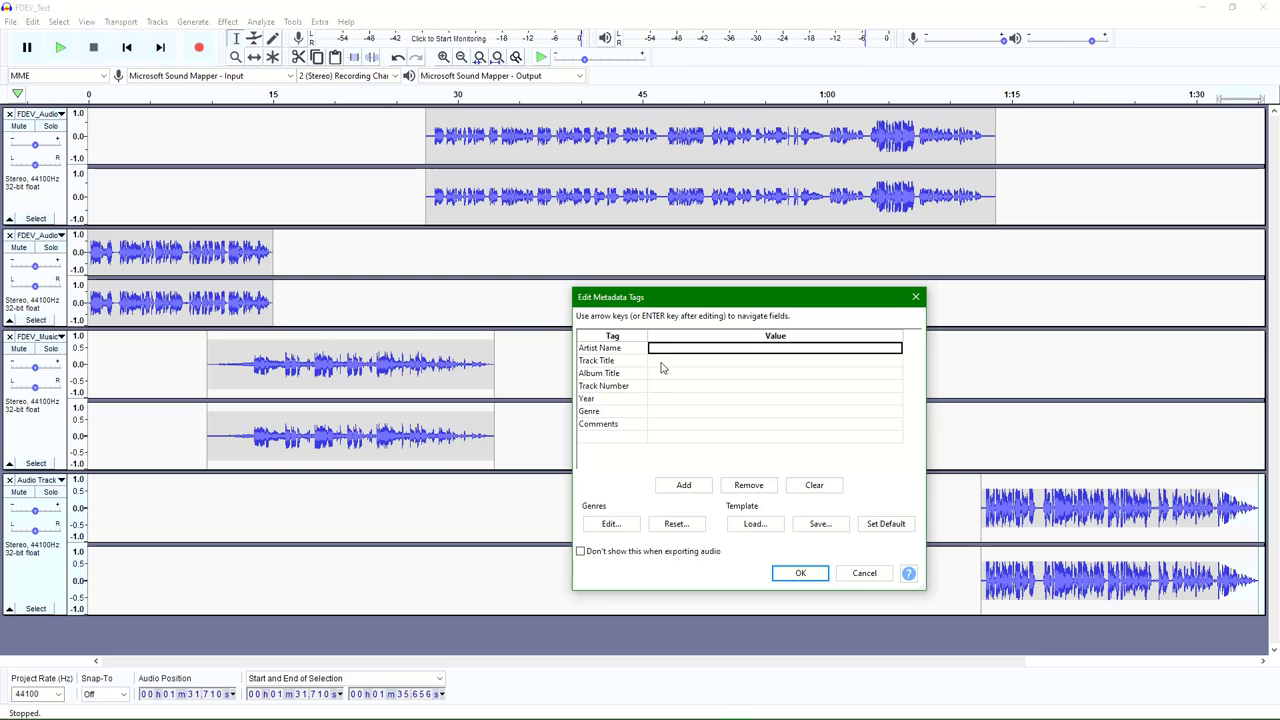
left_click(661, 362)
left_click(666, 373)
left_click(667, 386)
left_click(667, 400)
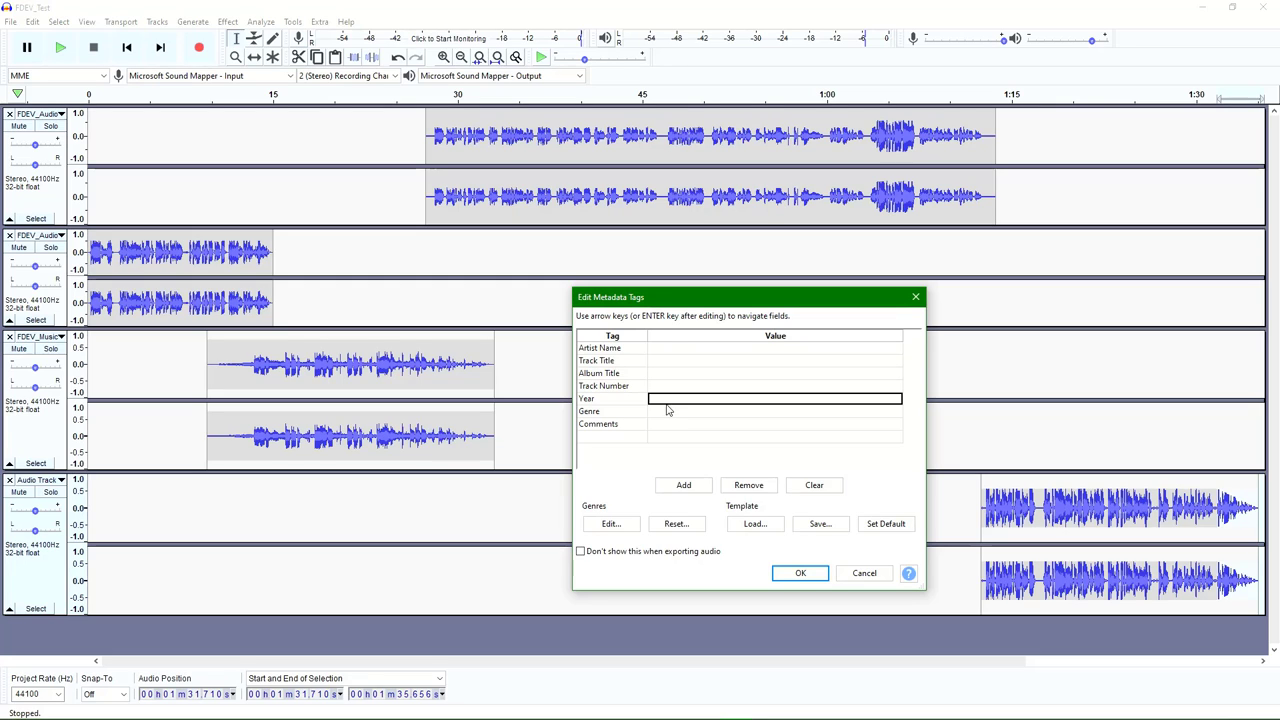
left_click(668, 412)
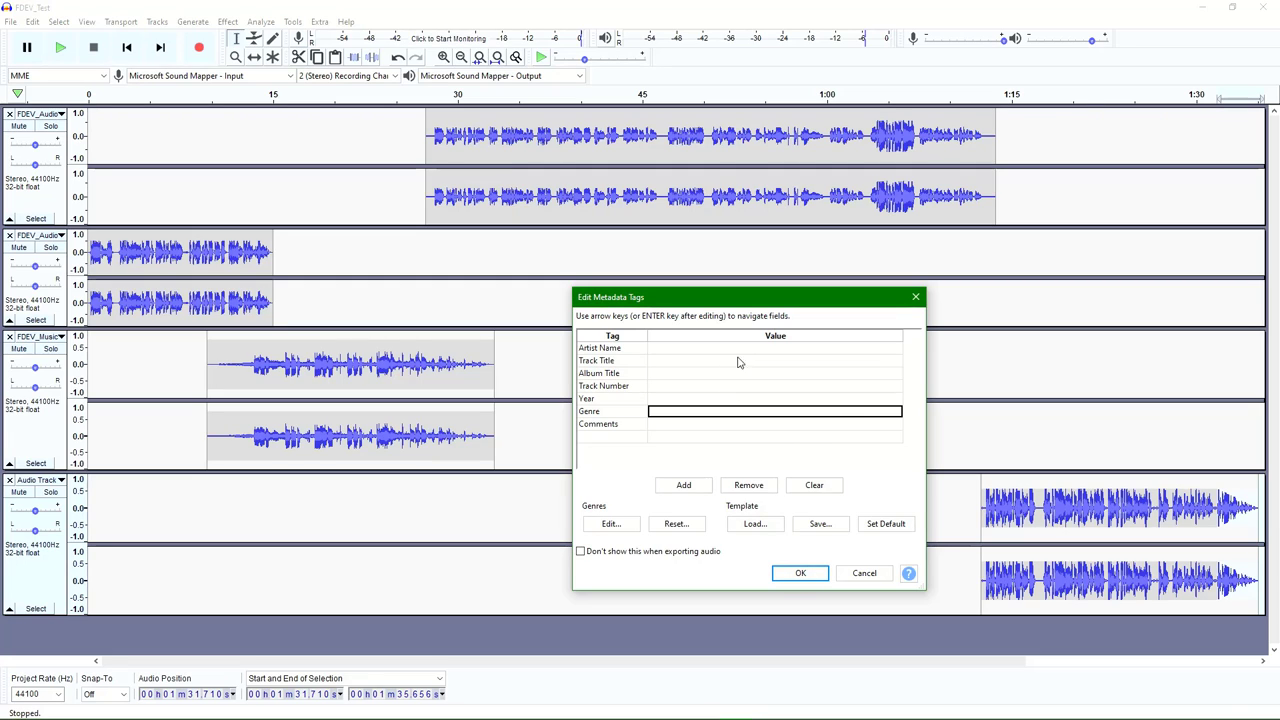
left_click(800, 572)
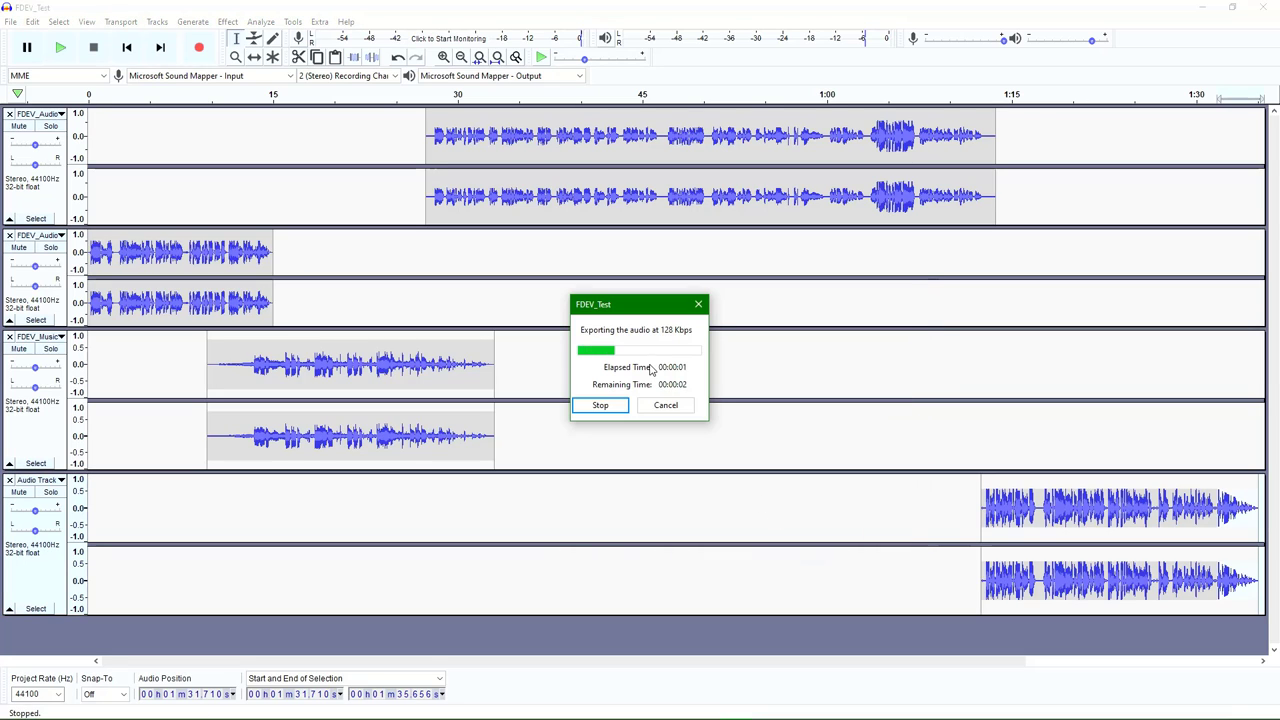
left_click(666, 406)
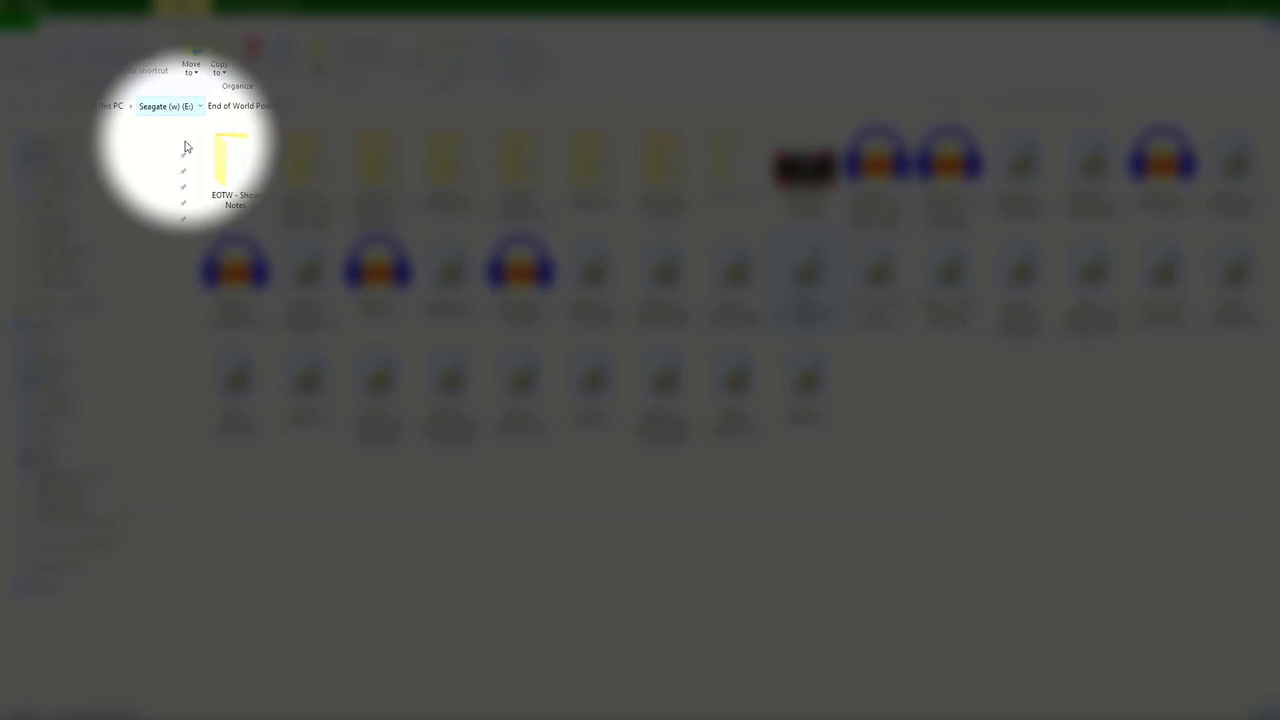
Step: Switch to File Explorer, open Podcast > FDEV Fellows on the Seagate (E:) drive, play FDEV_Test.mp3 to check it, and close the player
left_click(190, 106)
double_click(232, 232)
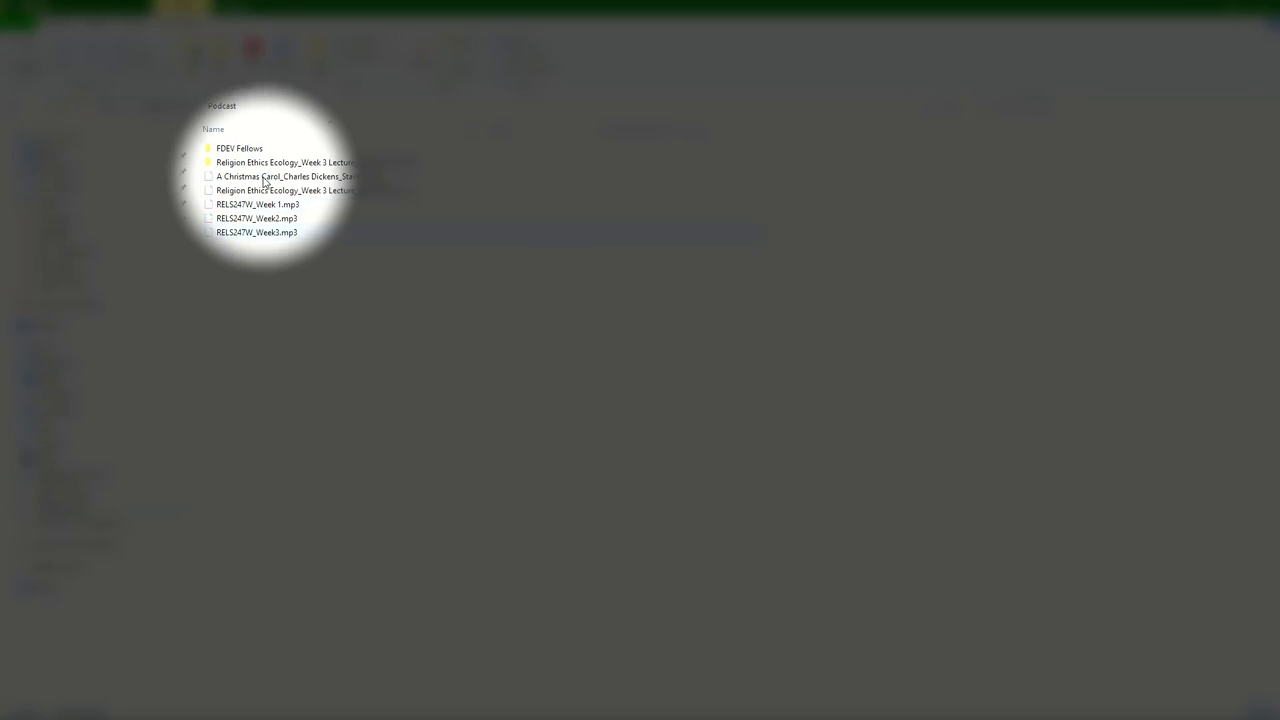
double_click(261, 150)
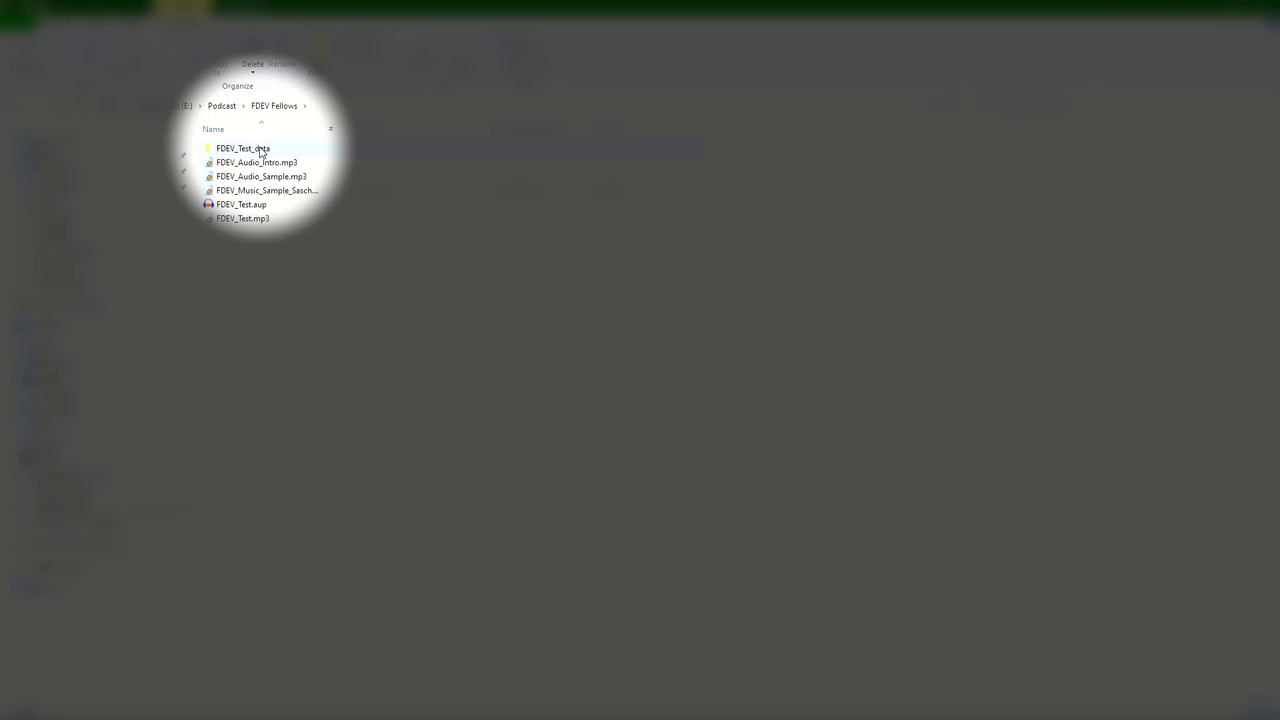
left_click(248, 222)
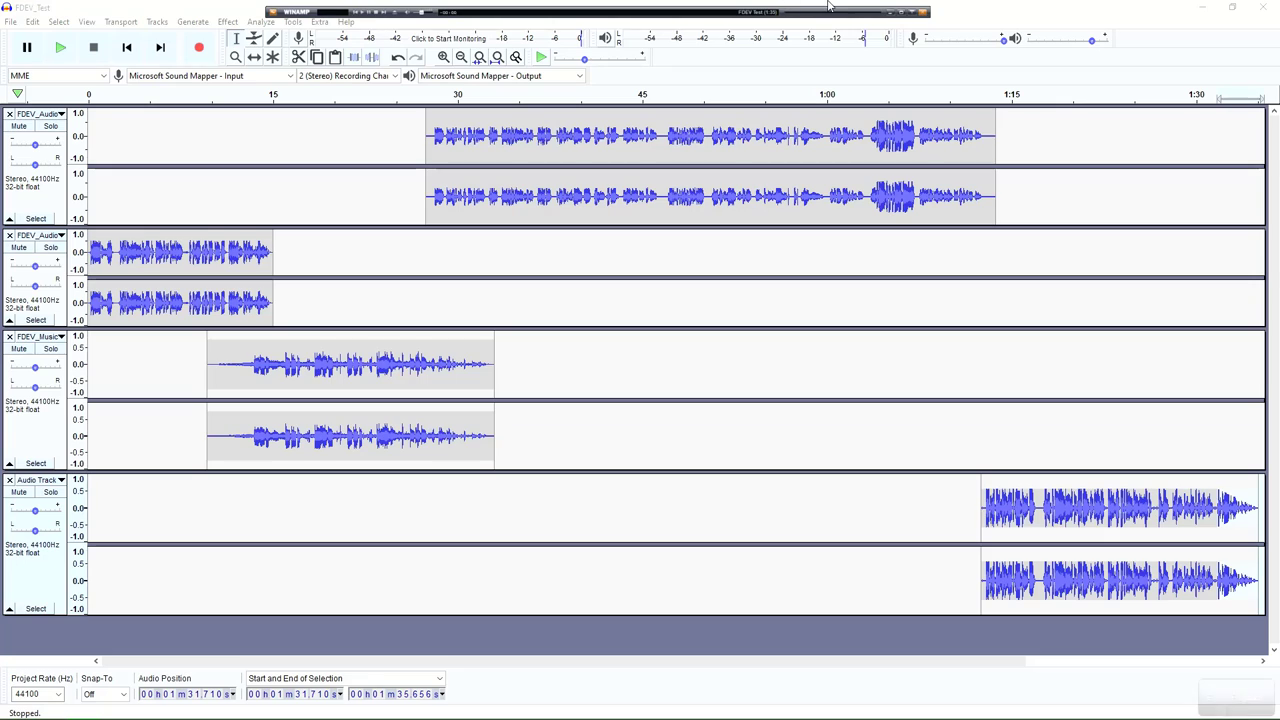
left_click(923, 12)
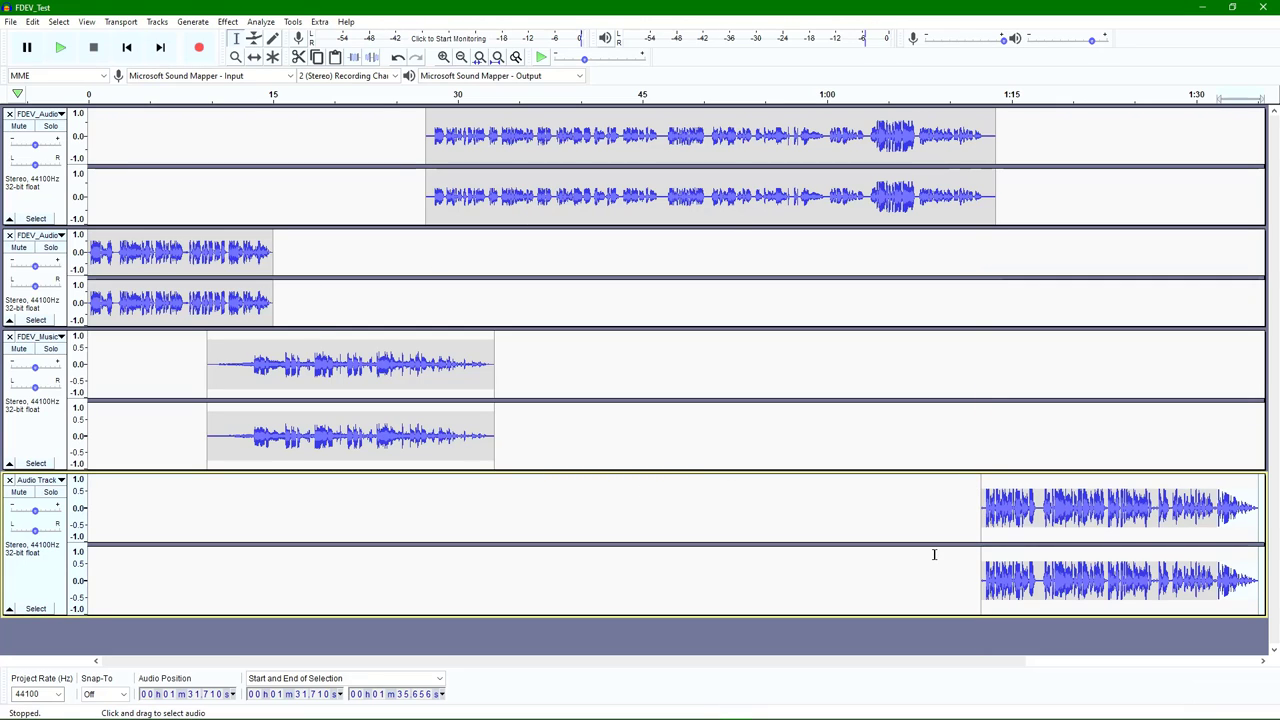
left_click(930, 12)
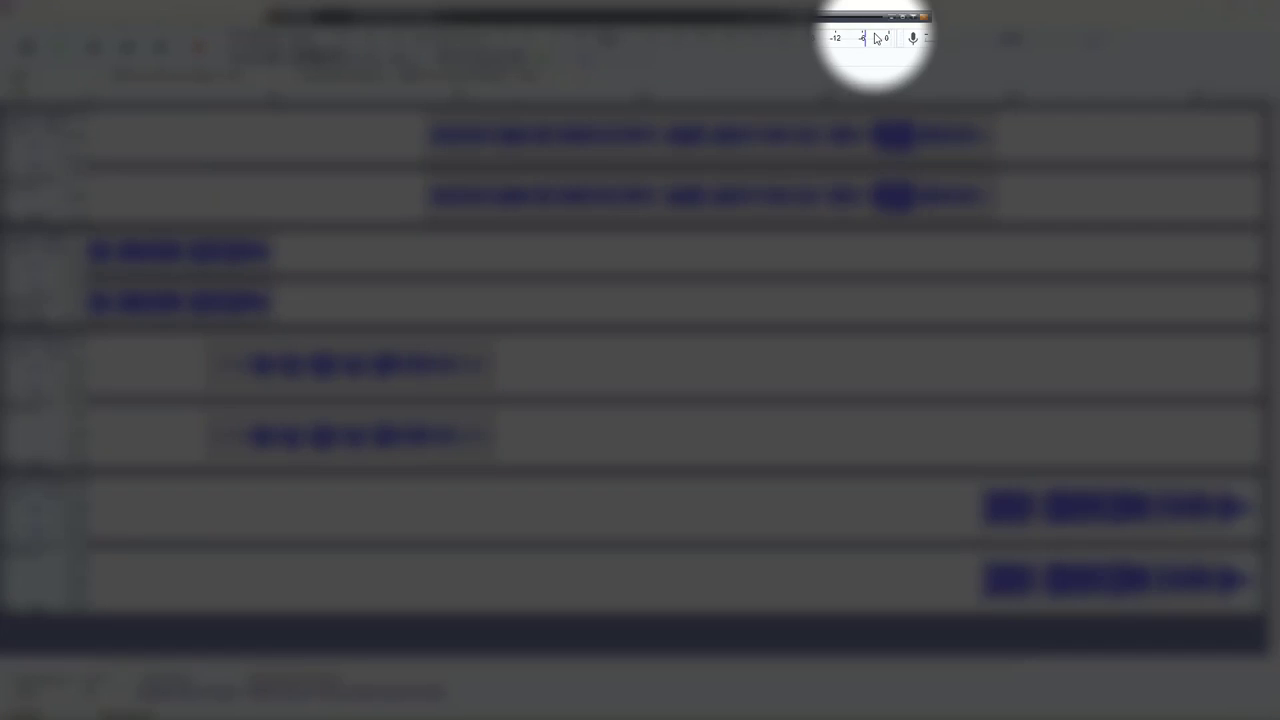
left_click(926, 26)
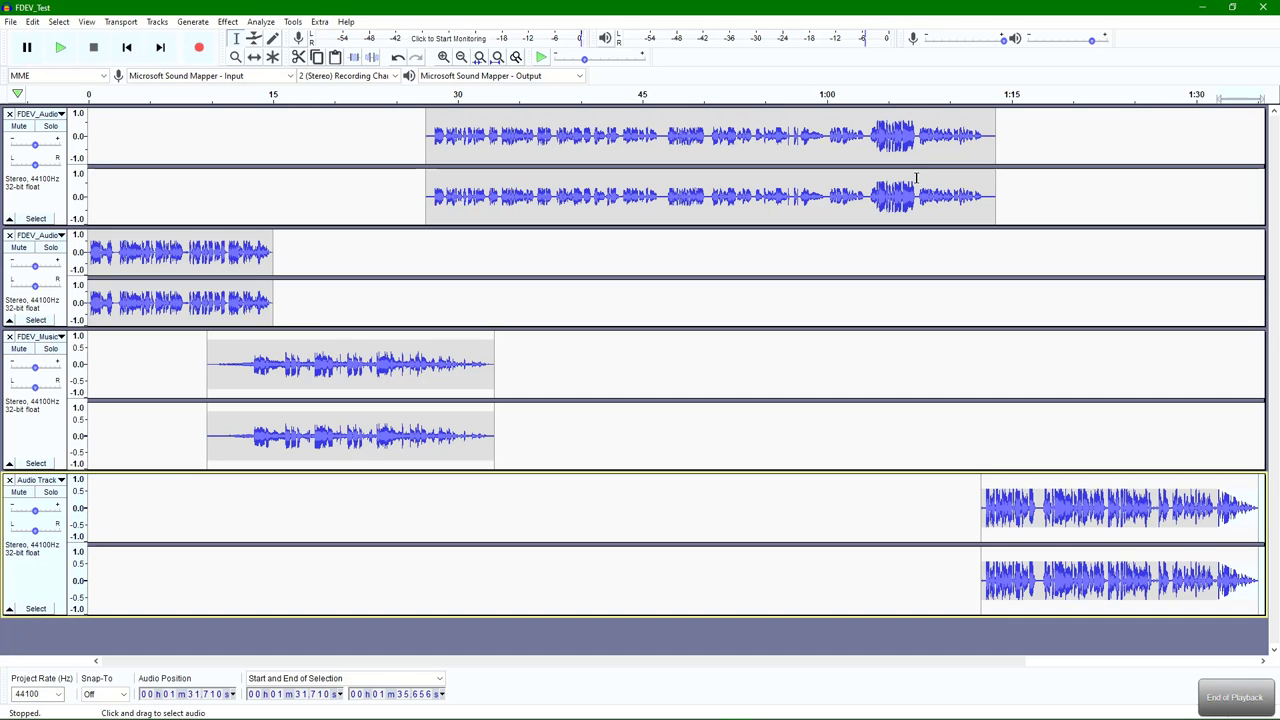
left_click(479, 57)
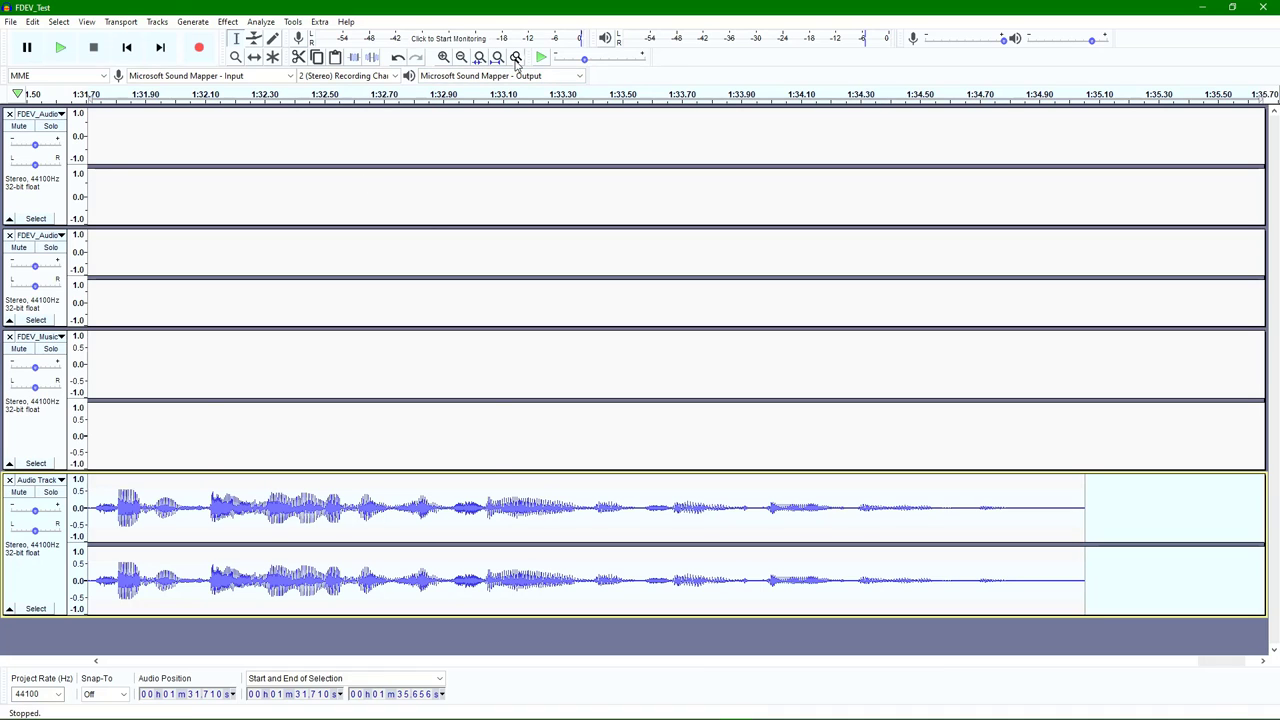
left_click(499, 58)
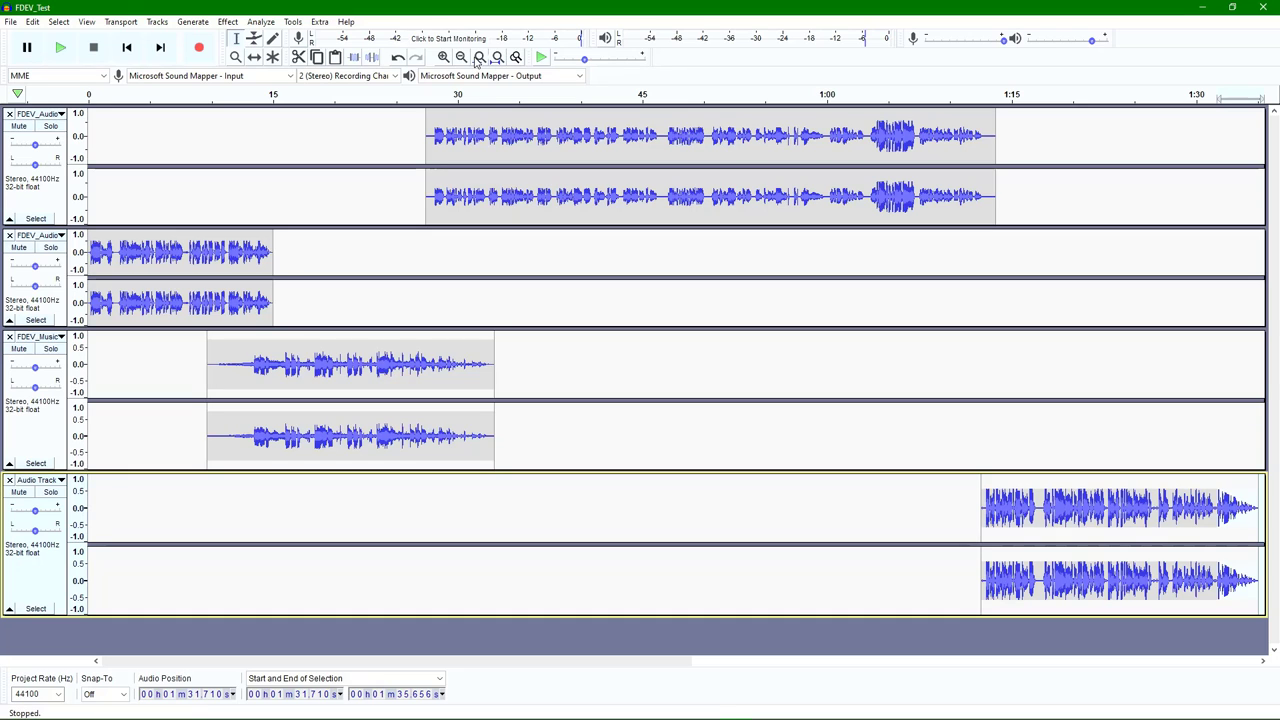
left_click(461, 57)
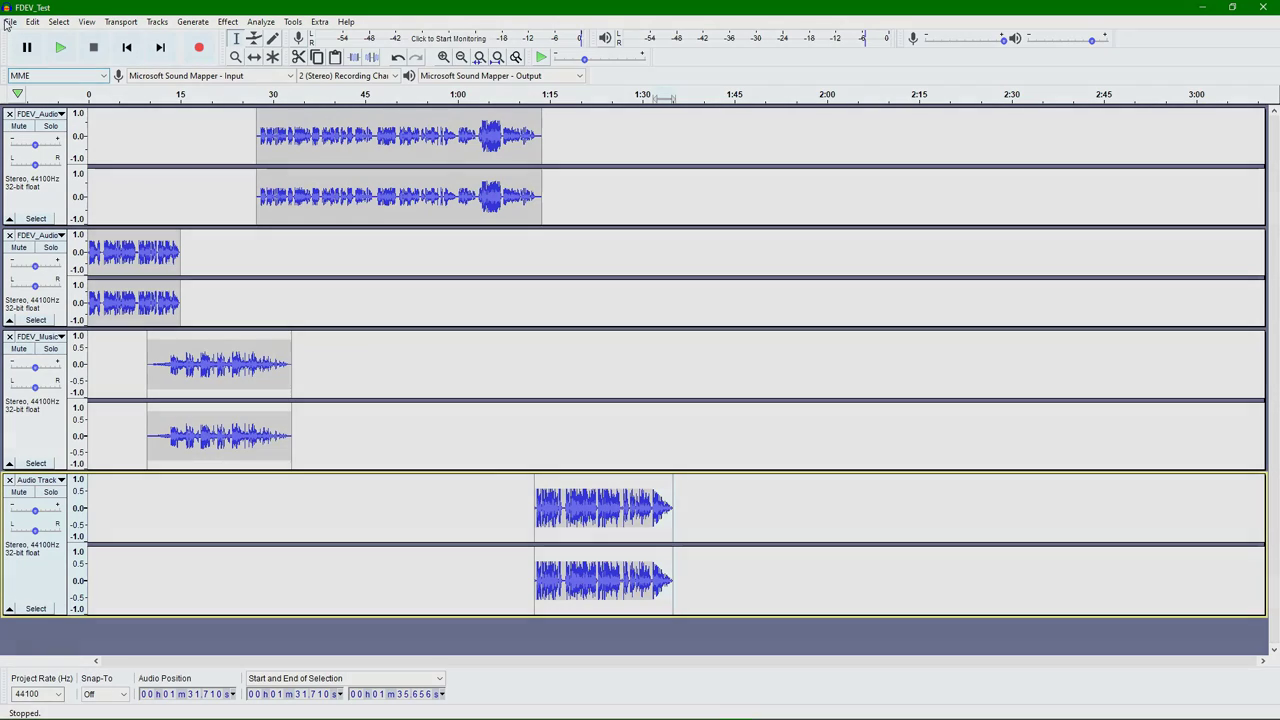
left_click(10, 21)
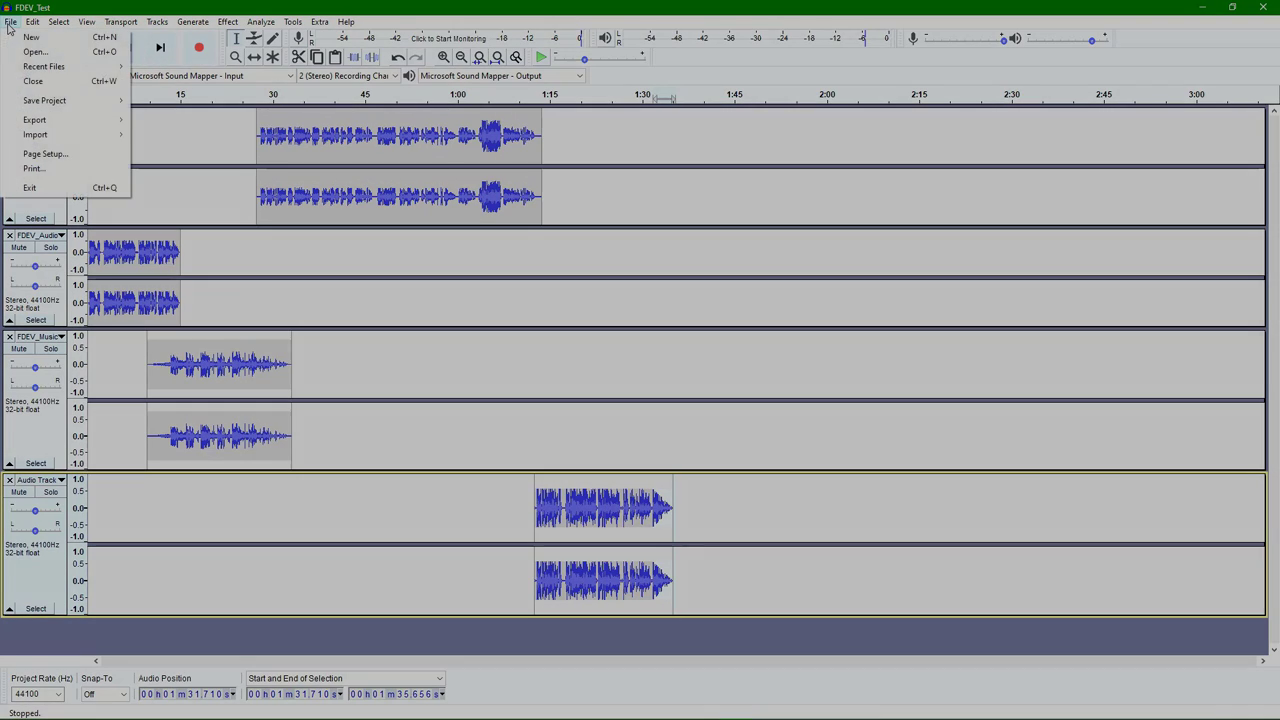